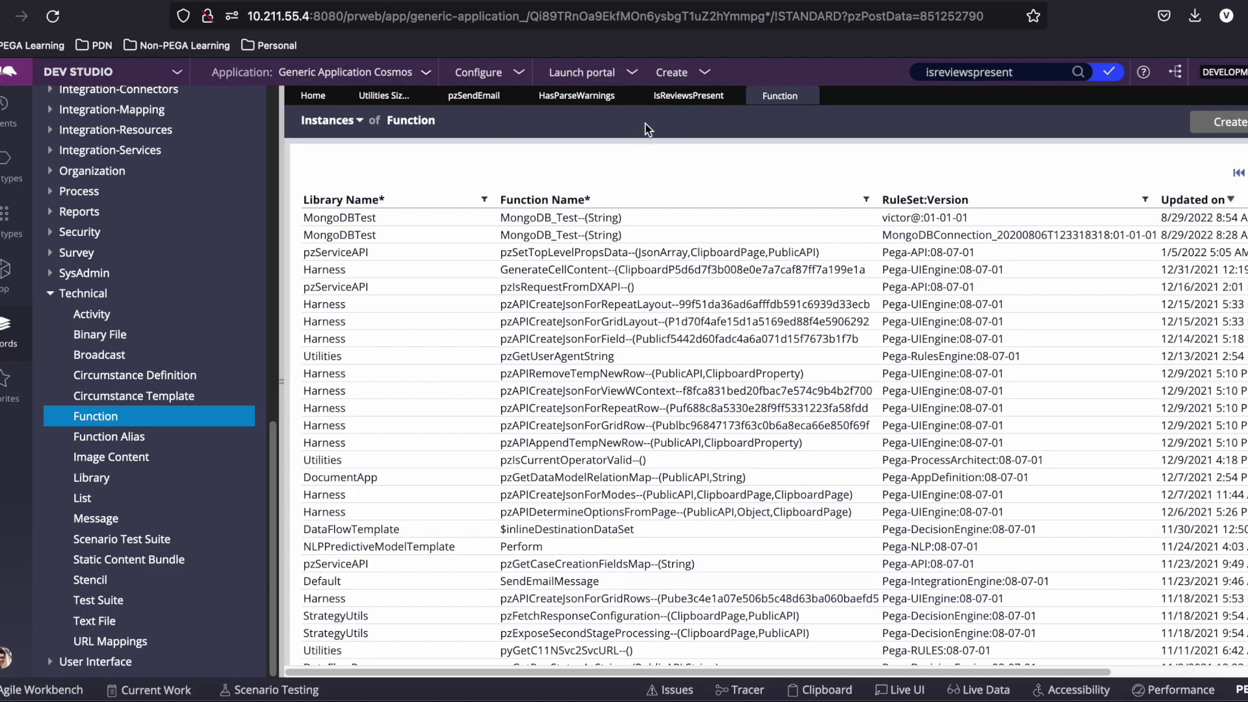
Close the Function list, review the SizeOfPropertyList function and its use in pzSendEmail, HasParseWarnings and IsReviewsPresent, and close IsReviewsPresent.
left_click(810, 96)
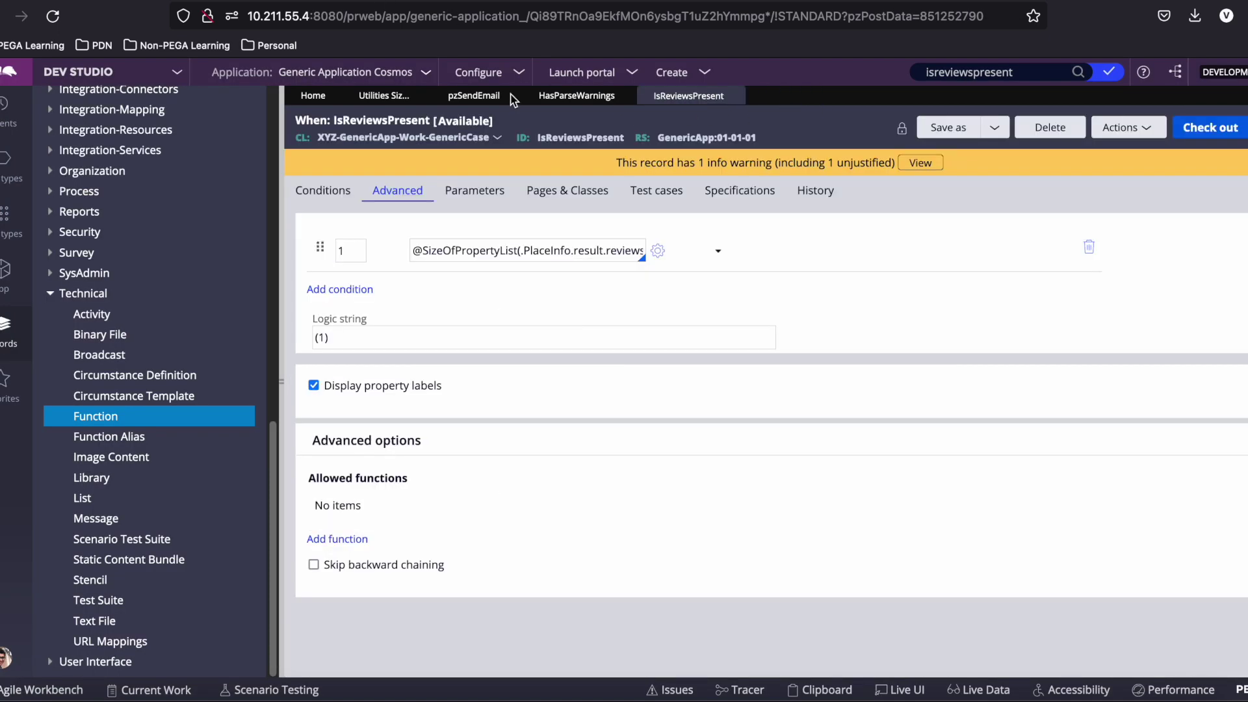
left_click(383, 95)
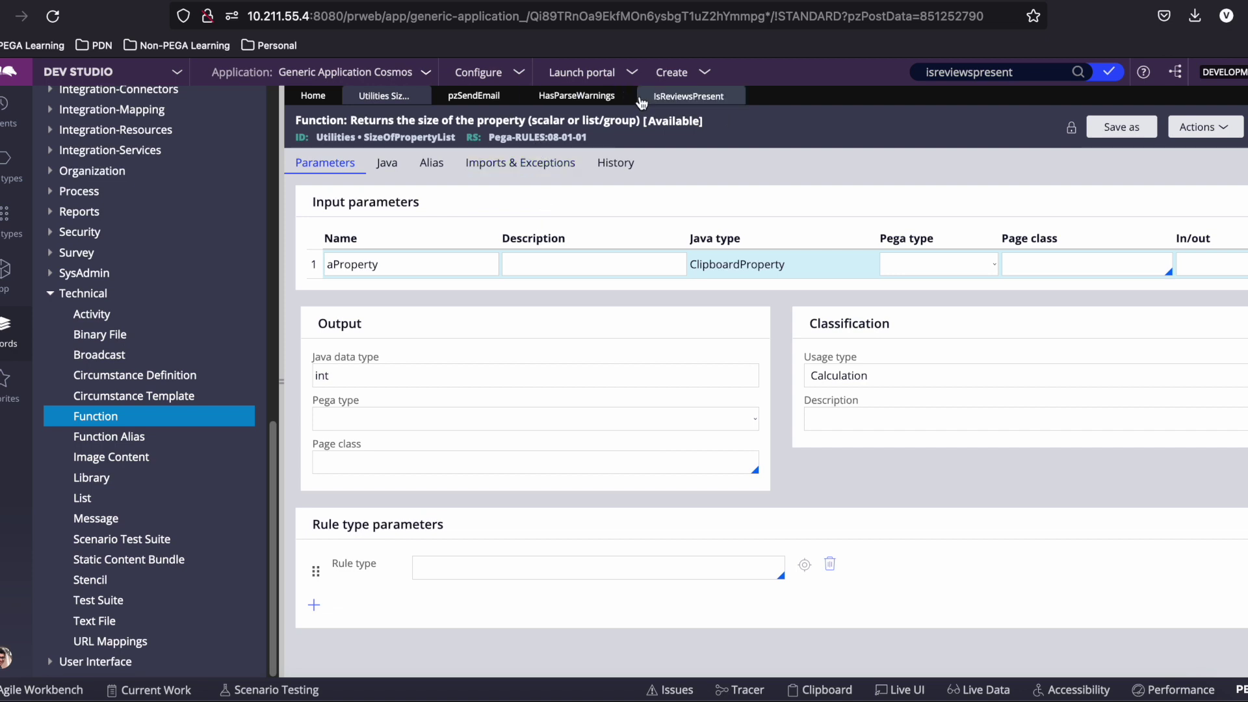
left_click(479, 97)
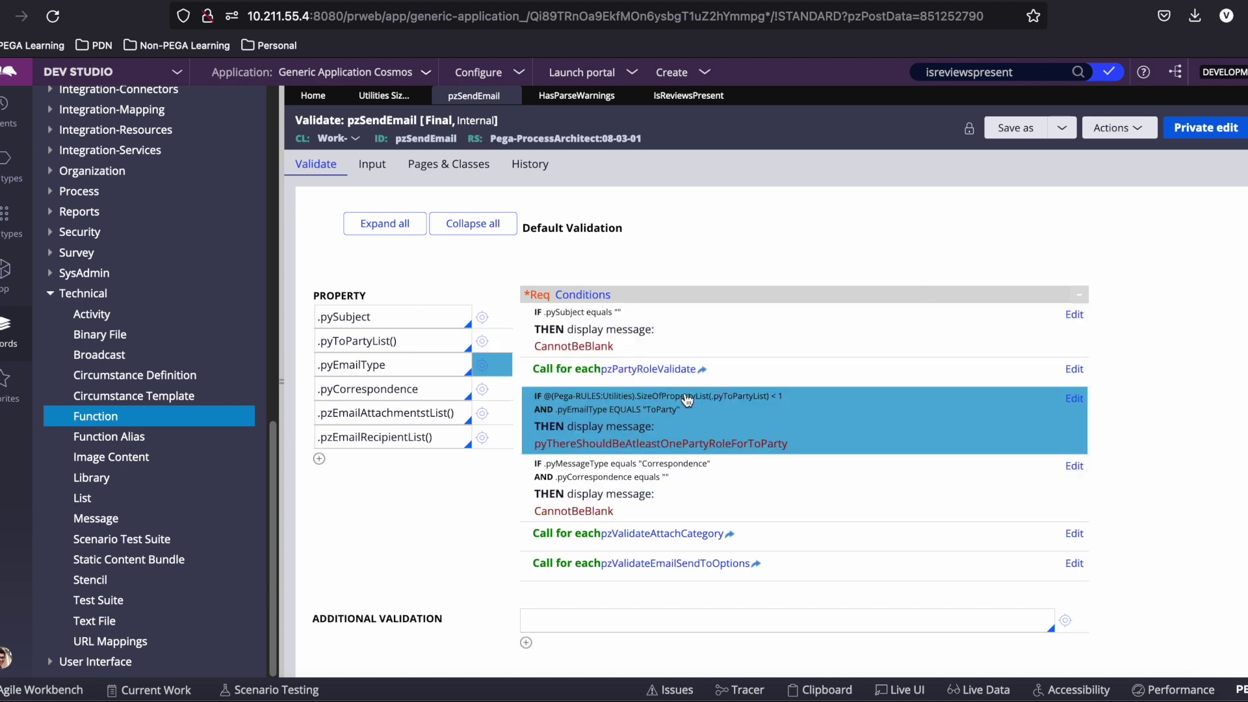
left_click(564, 96)
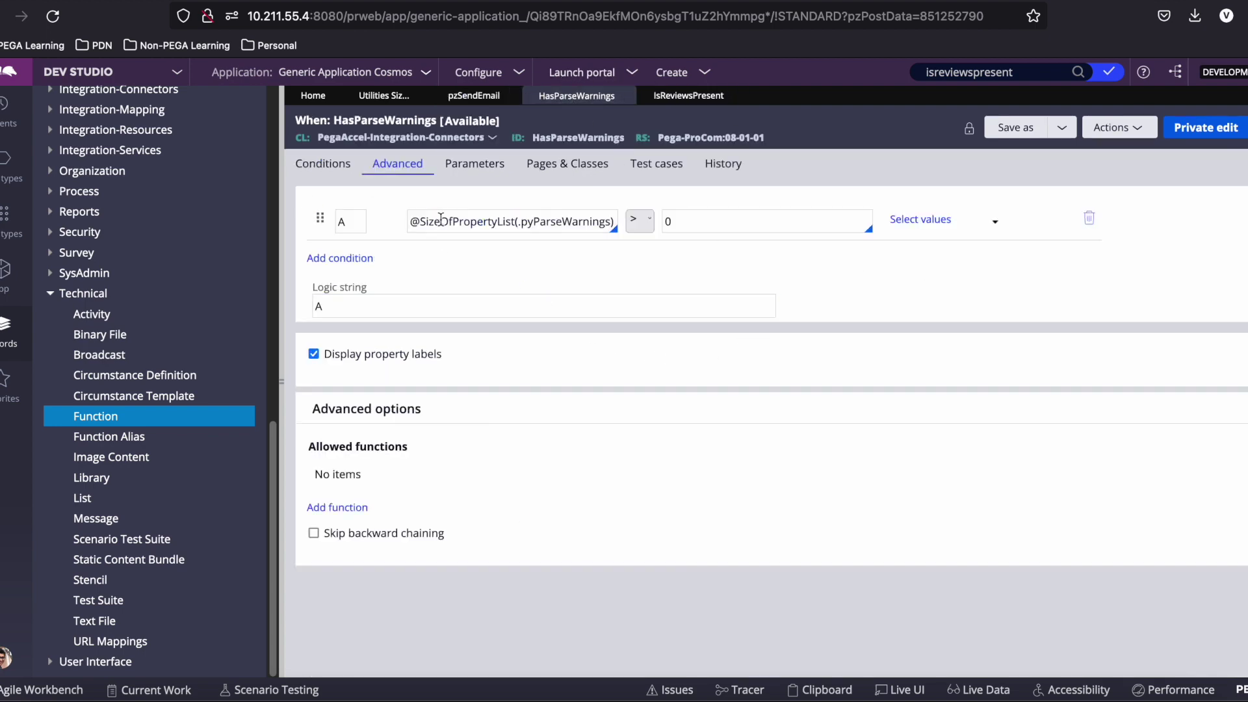
left_click(694, 99)
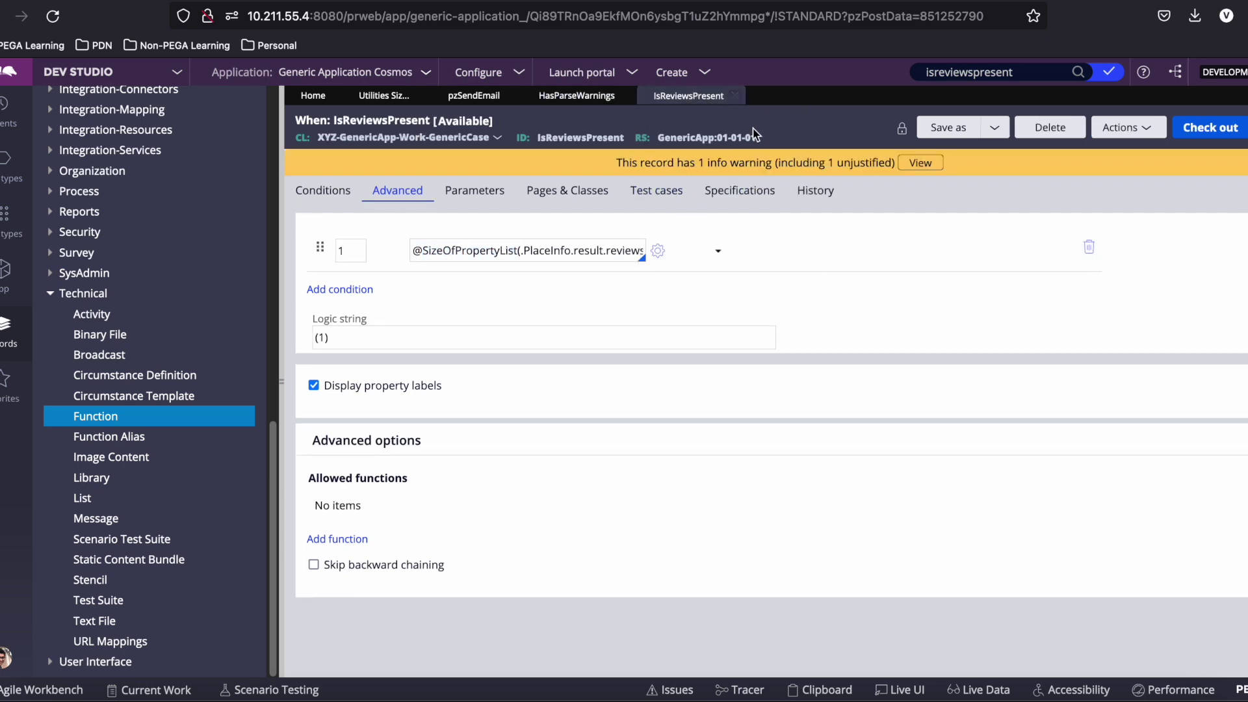
left_click(734, 95)
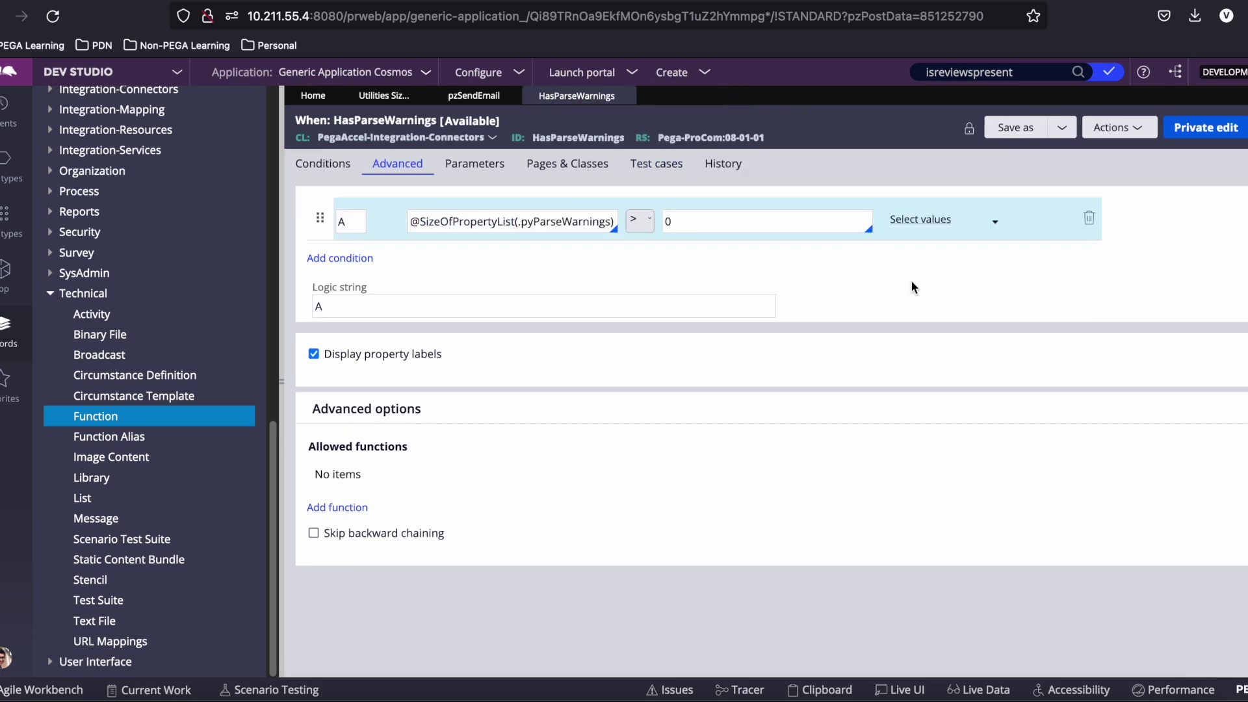
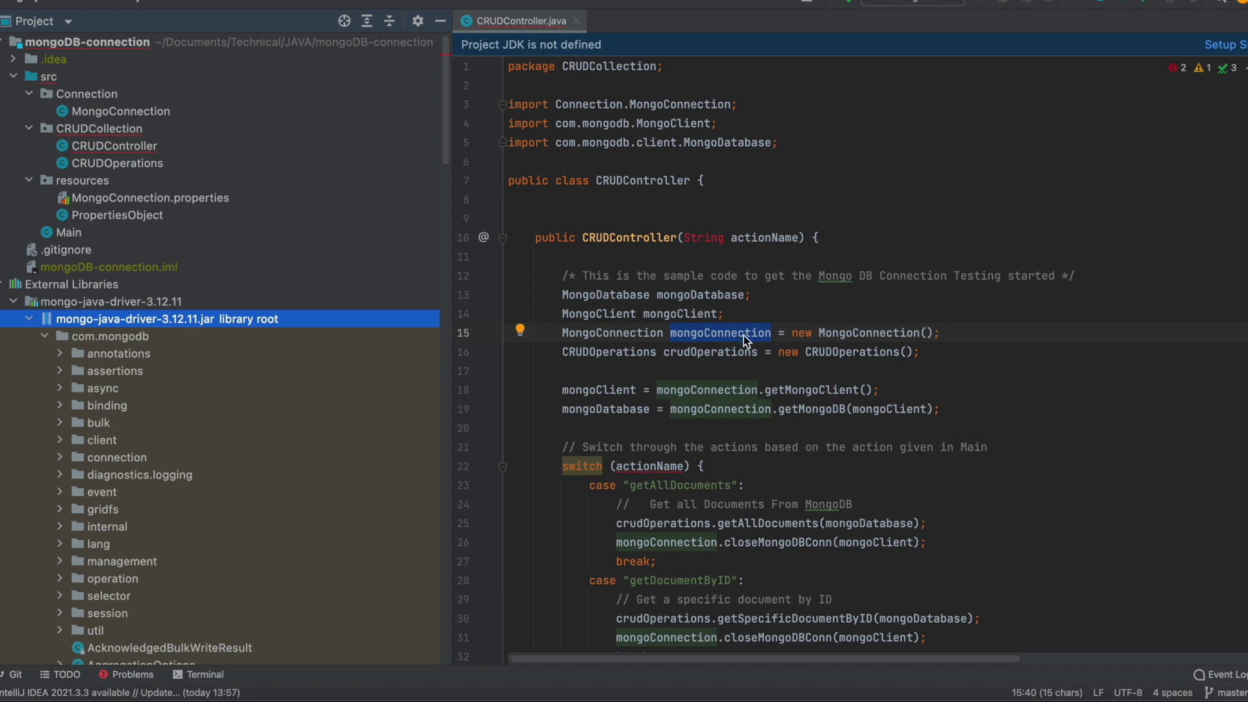
Examine the CRUDController code in IntelliJ IDEA, including the getAllDocuments call and the crudOperations declaration.
scroll(802, 520, "down", 3)
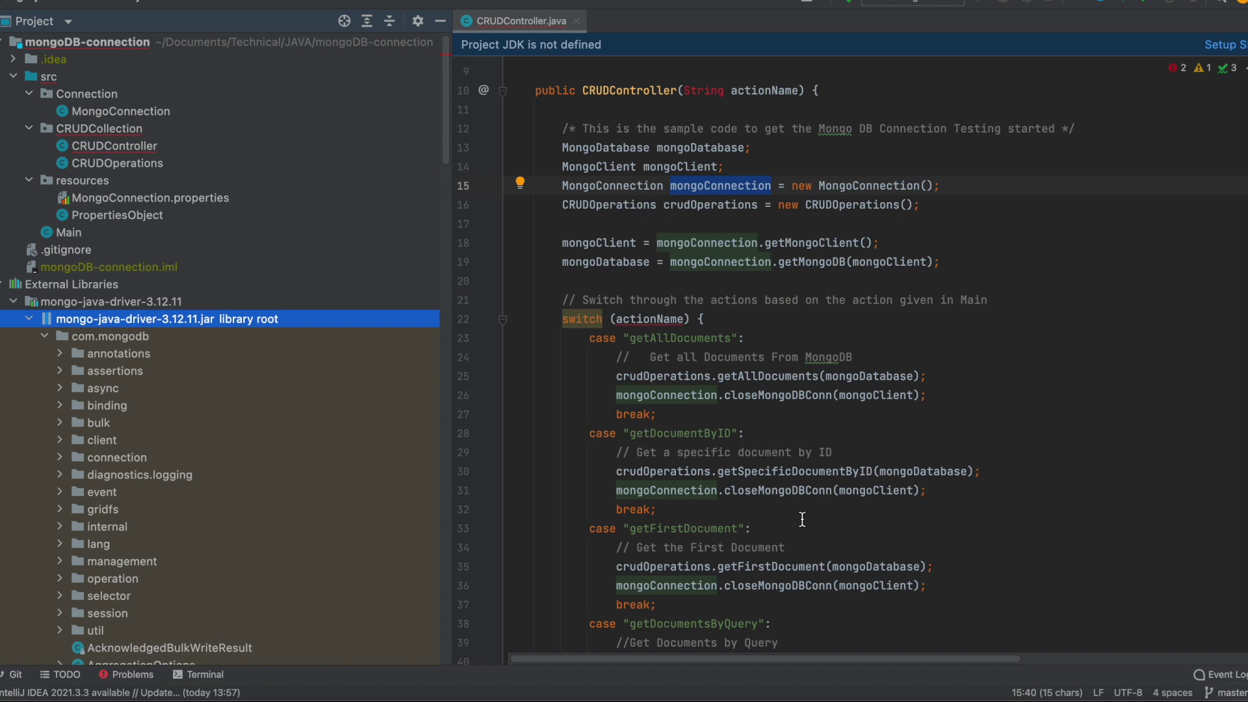
double_click(760, 377)
scroll(752, 540, "up", 3)
mouse_move(696, 355)
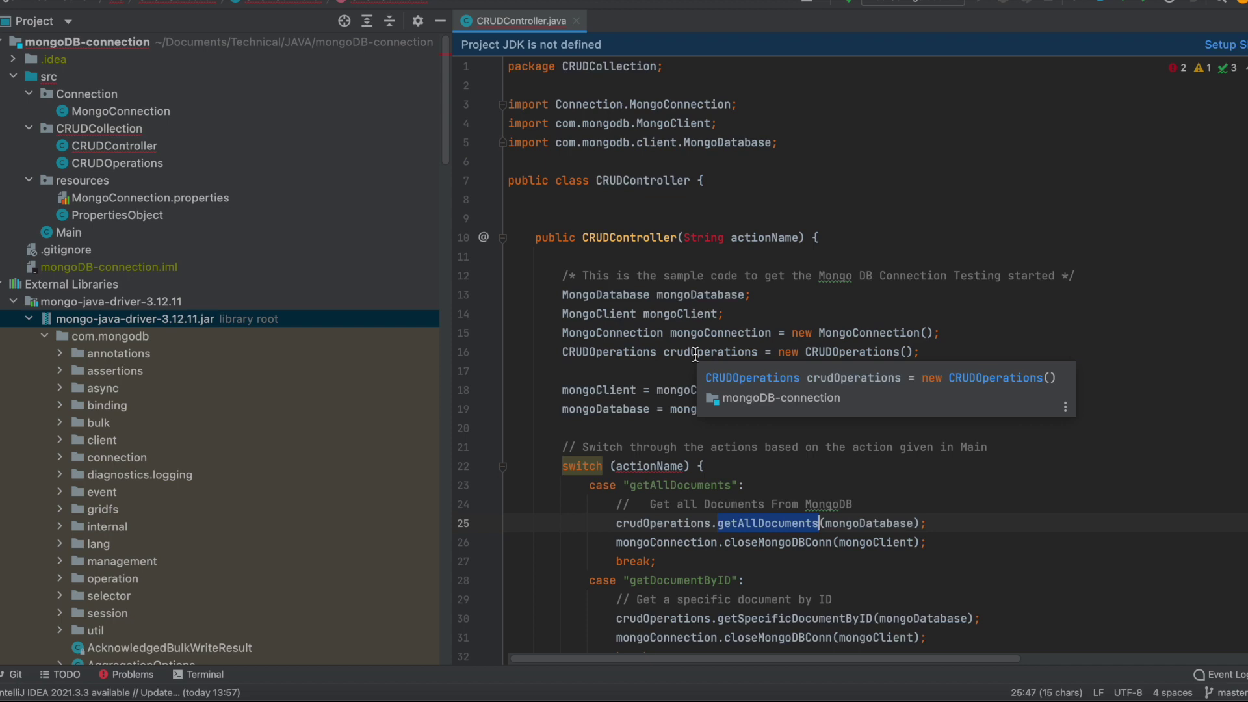
Browse the mongo-java-driver-3.12.11.jar library into com.mongodb and its client package, and select the MongoClientFactory class.
left_click(29, 319)
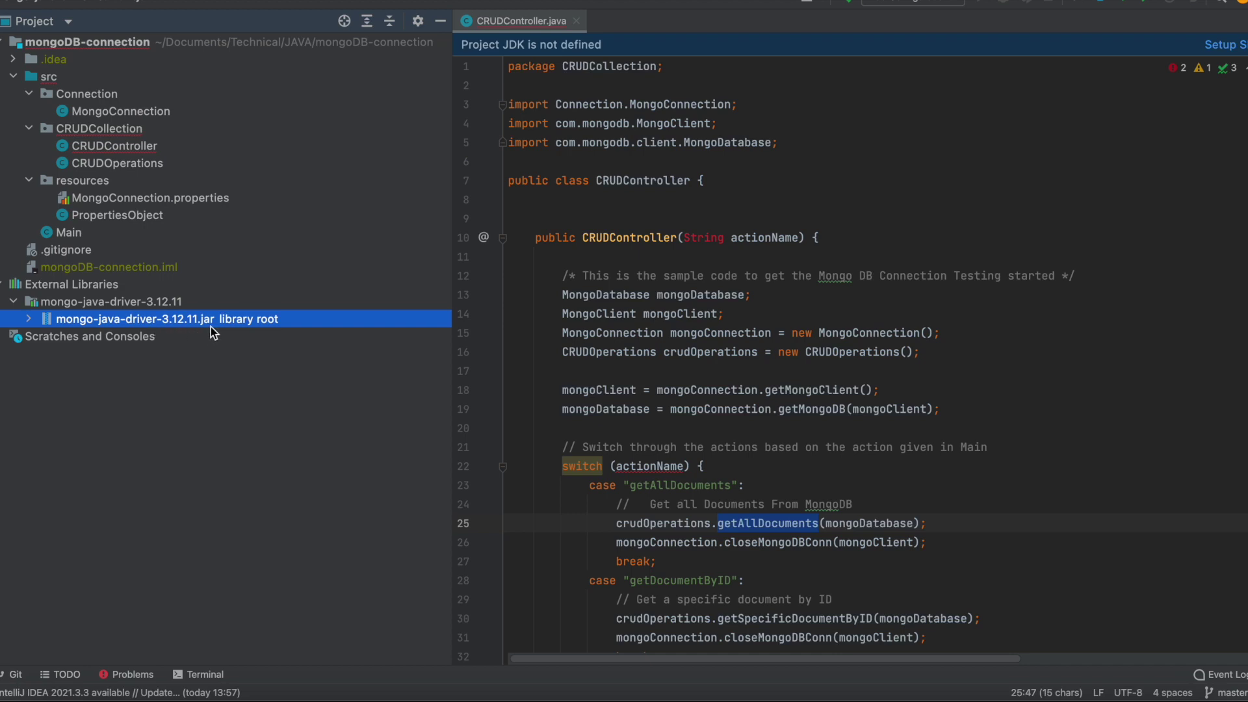
left_click(28, 319)
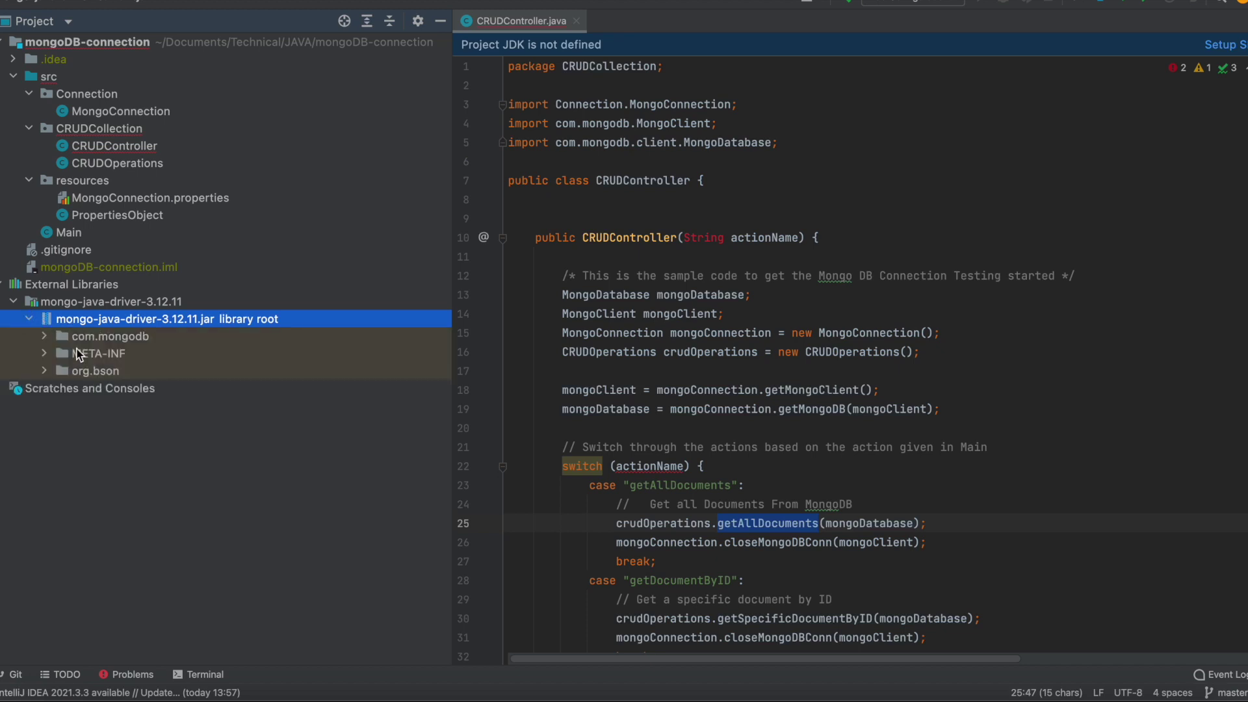
left_click(44, 336)
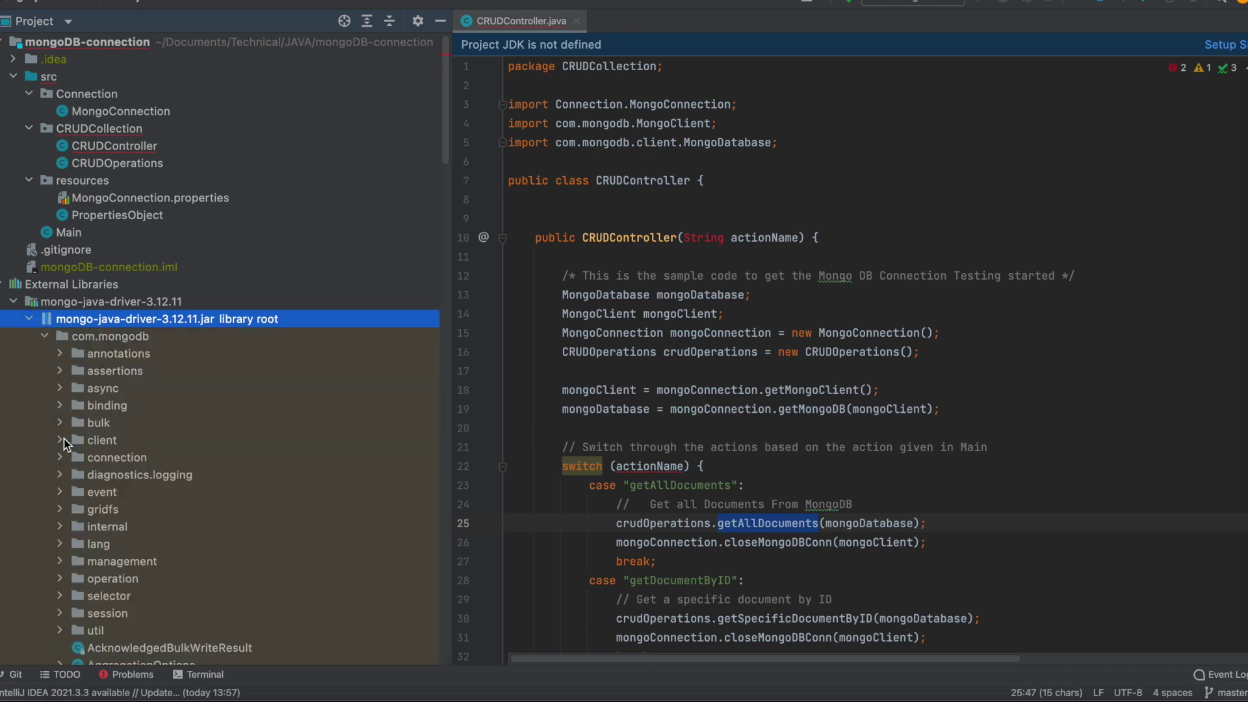
scroll(65, 445, "down", 1)
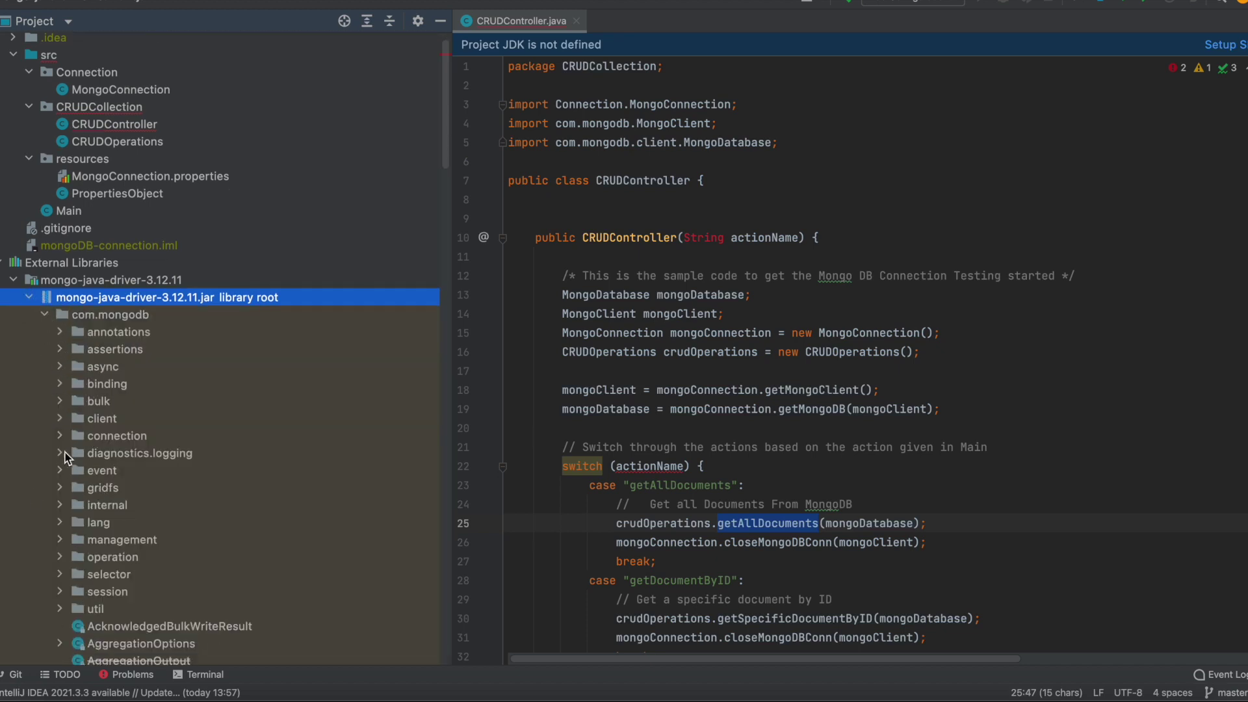
left_click(60, 418)
scroll(214, 500, "down", 1)
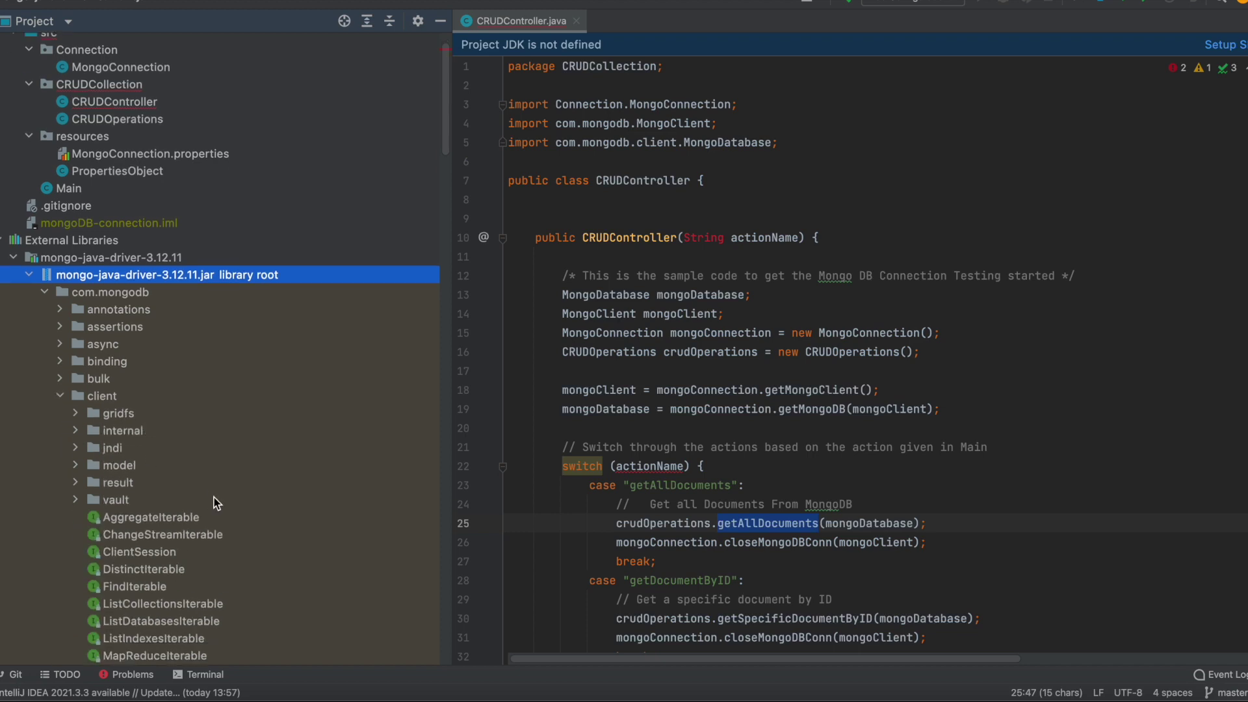
scroll(213, 500, "down", 2)
scroll(169, 536, "down", 7)
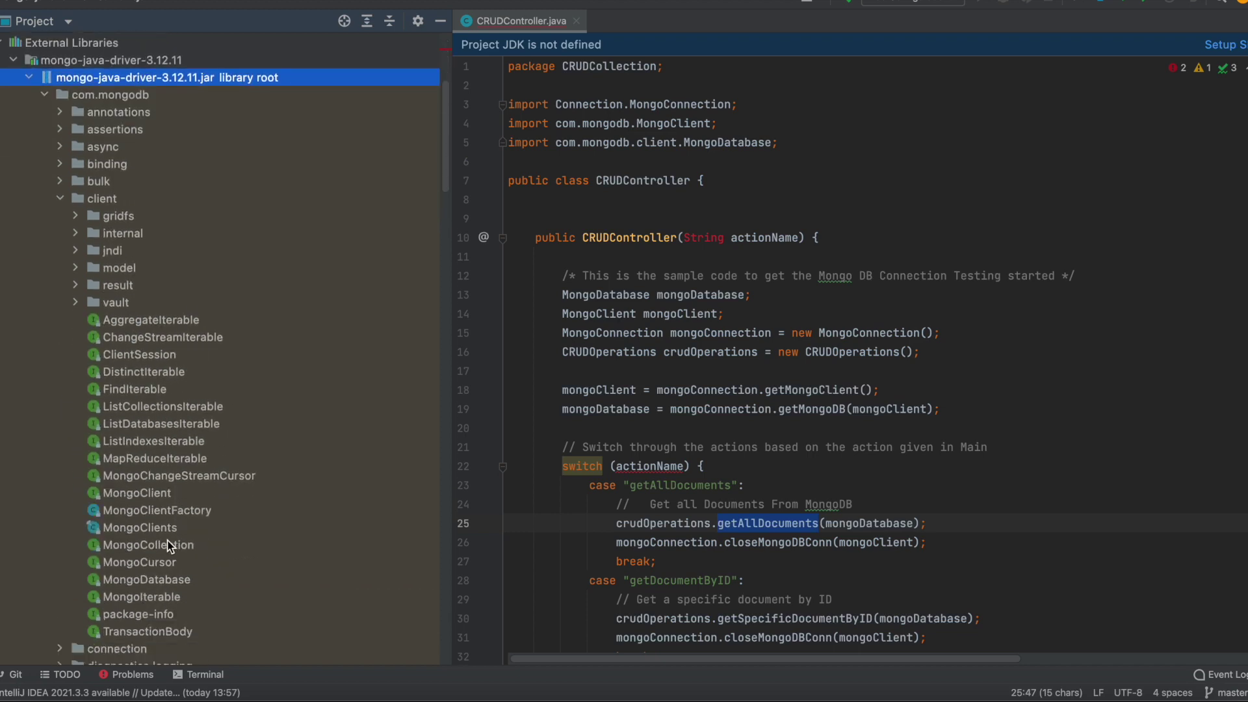
scroll(156, 533, "down", 1)
left_click(149, 500)
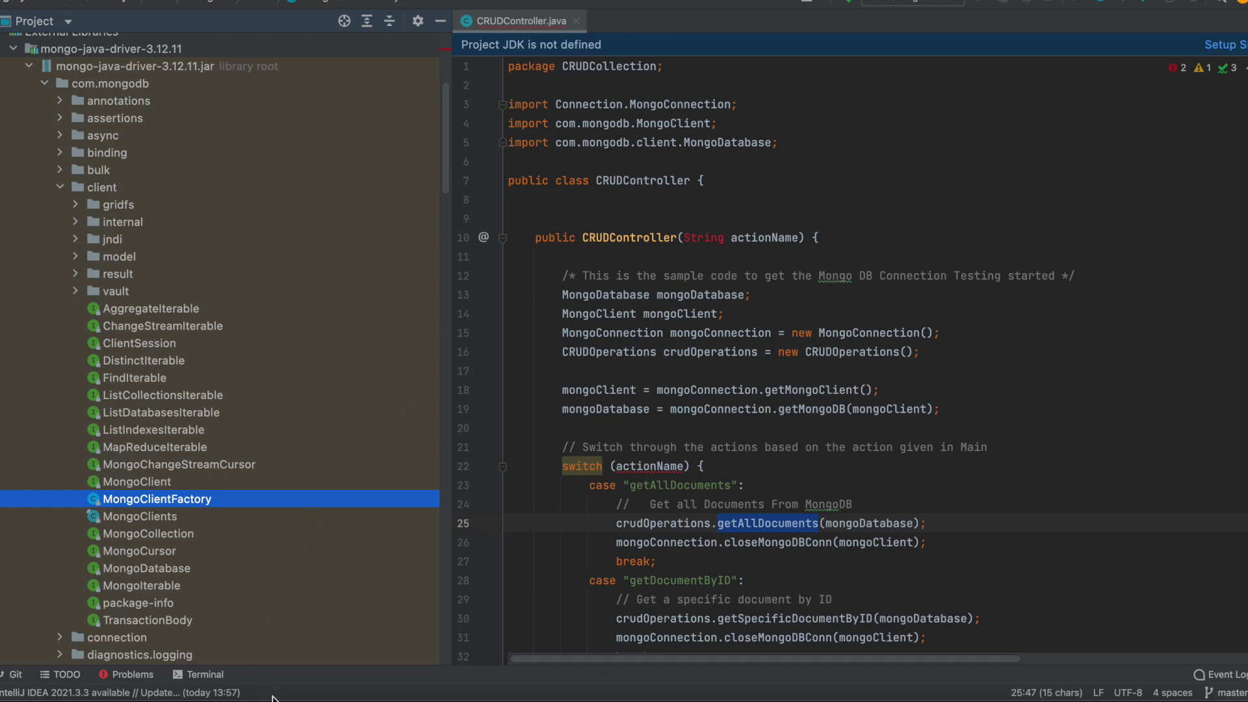
Switch to pgAdmin 4 and rewrite the query as "select * from rules.pr_engineclasses;".
left_click(299, 690)
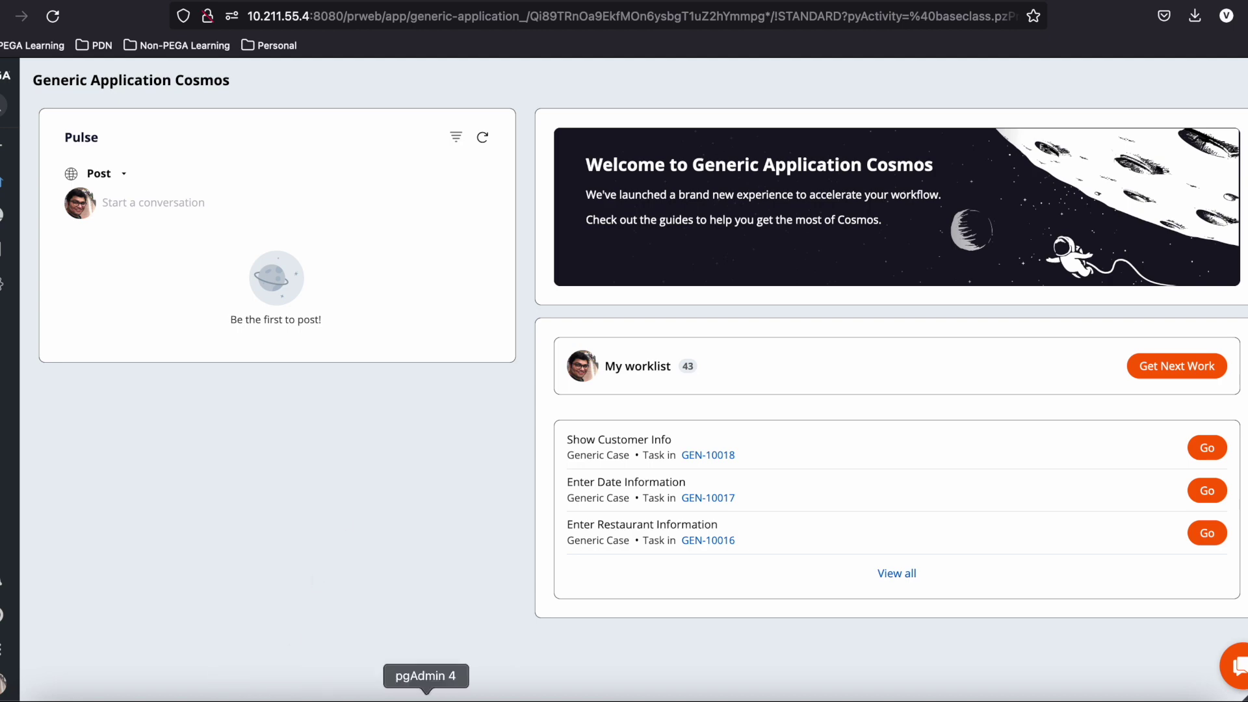
left_click(426, 695)
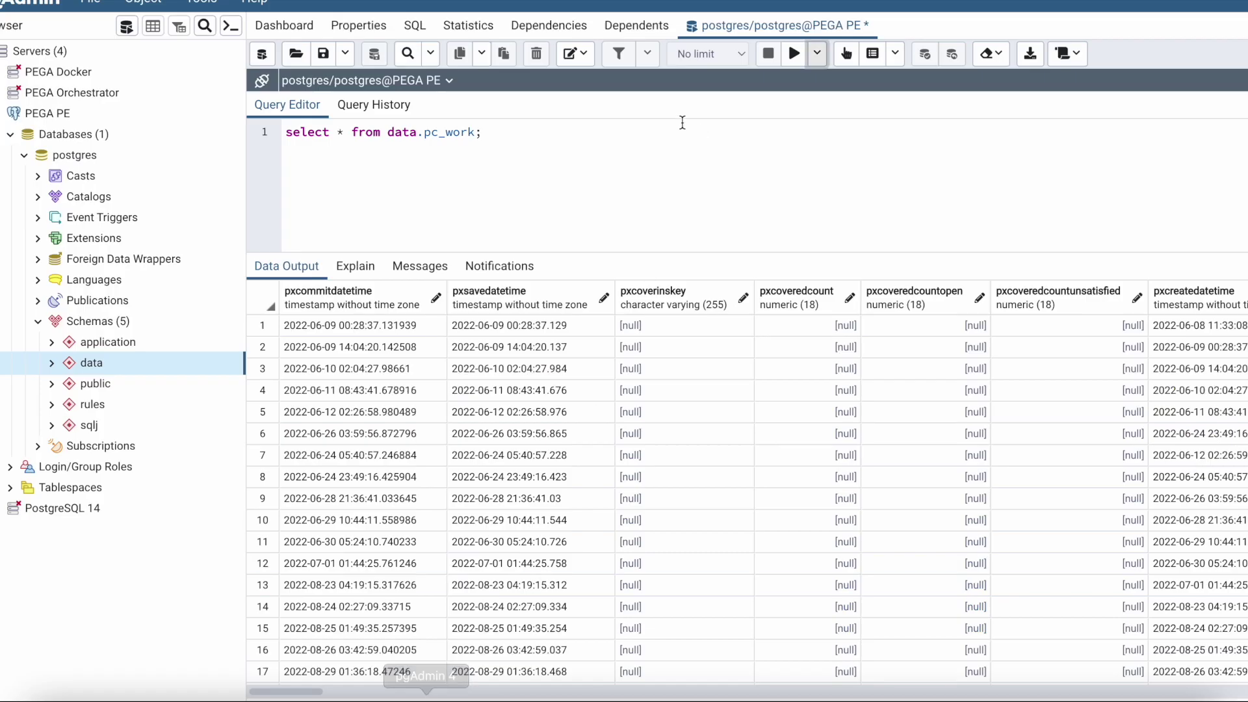
key("BackSpace")
key("BackSpace")
key("BackSpace")
key("BackSpace")
key("BackSpace")
key("BackSpace")
key("BackSpace")
key("BackSpace")
key("BackSpace")
key("BackSpace")
key("BackSpace")
key("BackSpace")
key("BackSpace")
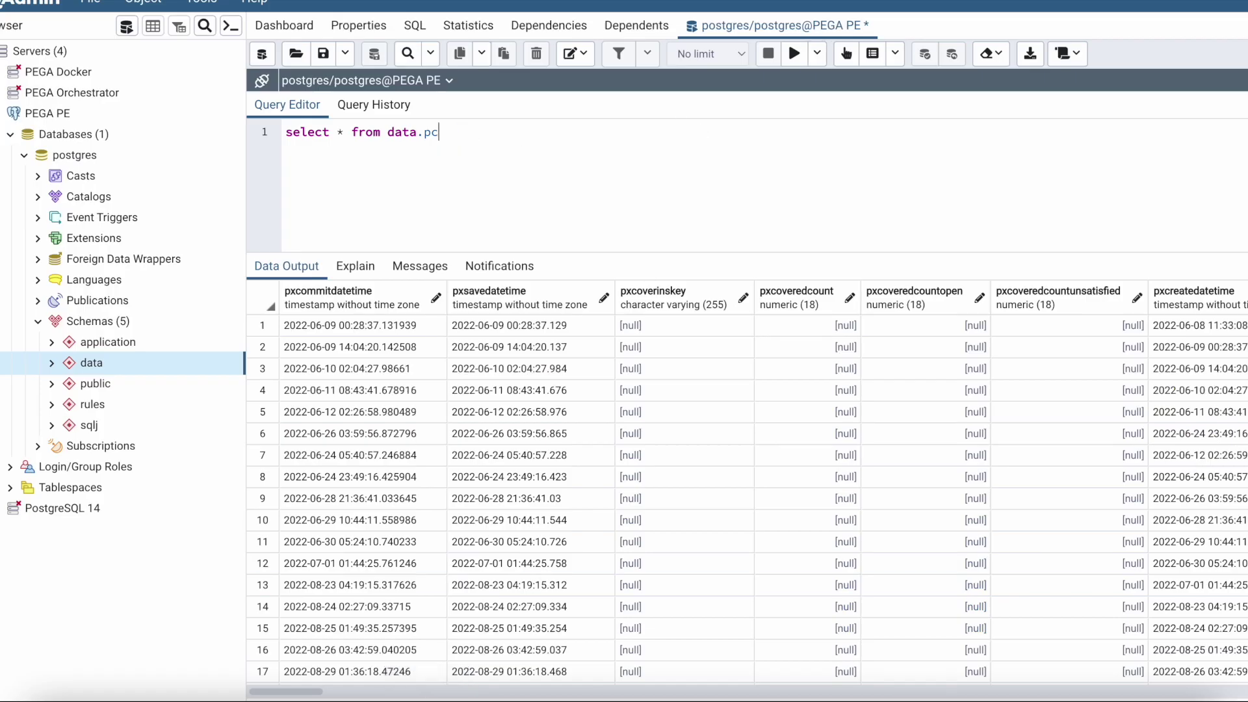
type("rule")
type(".pr")
key("BackSpace")
key("BackSpace")
key("BackSpace")
key("BackSpace")
key("BackSpace")
type("les.pr_engineclas")
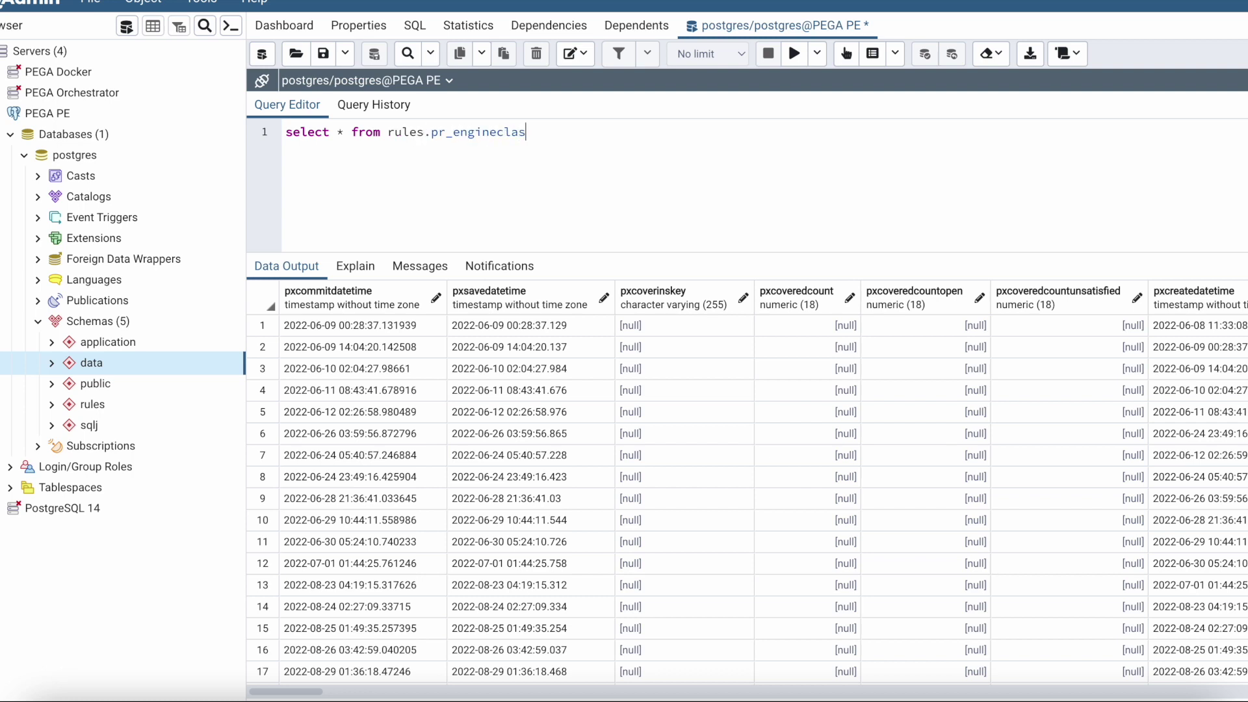
type("ses;")
Try to run the query with only the table name pr_engineclasses selected.
double_click(443, 132)
left_click(795, 53)
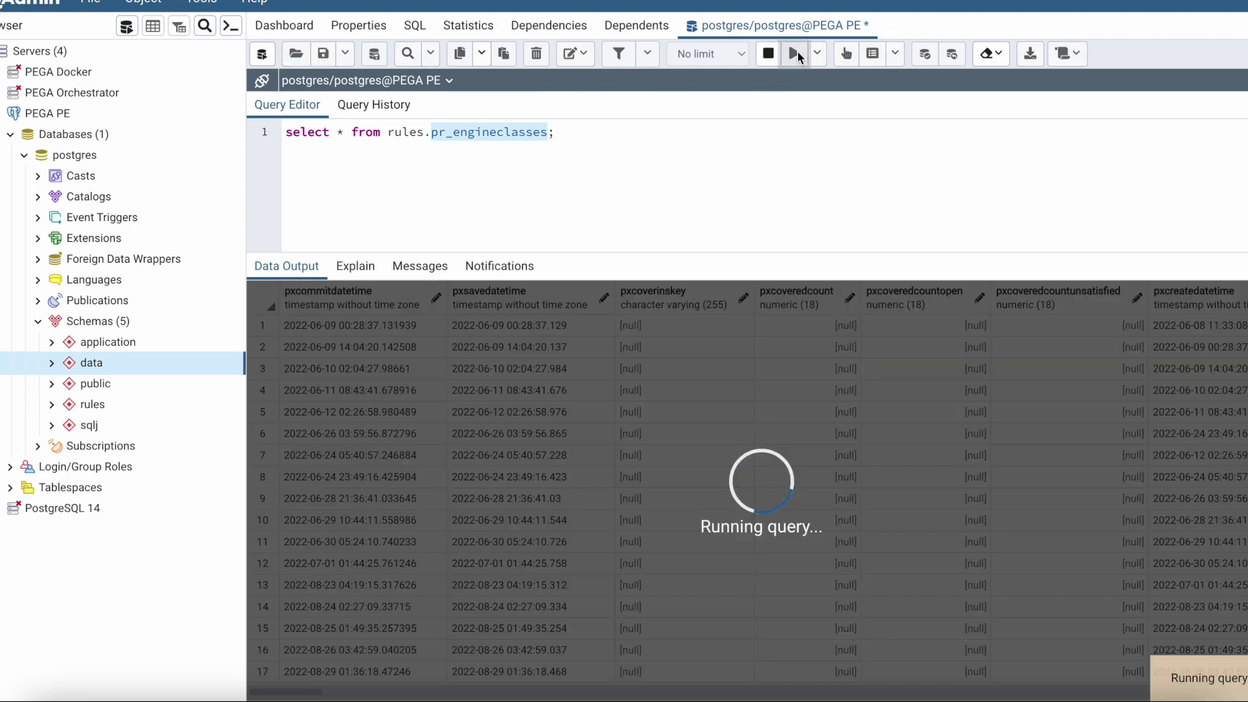
left_click(432, 134)
key("Left")
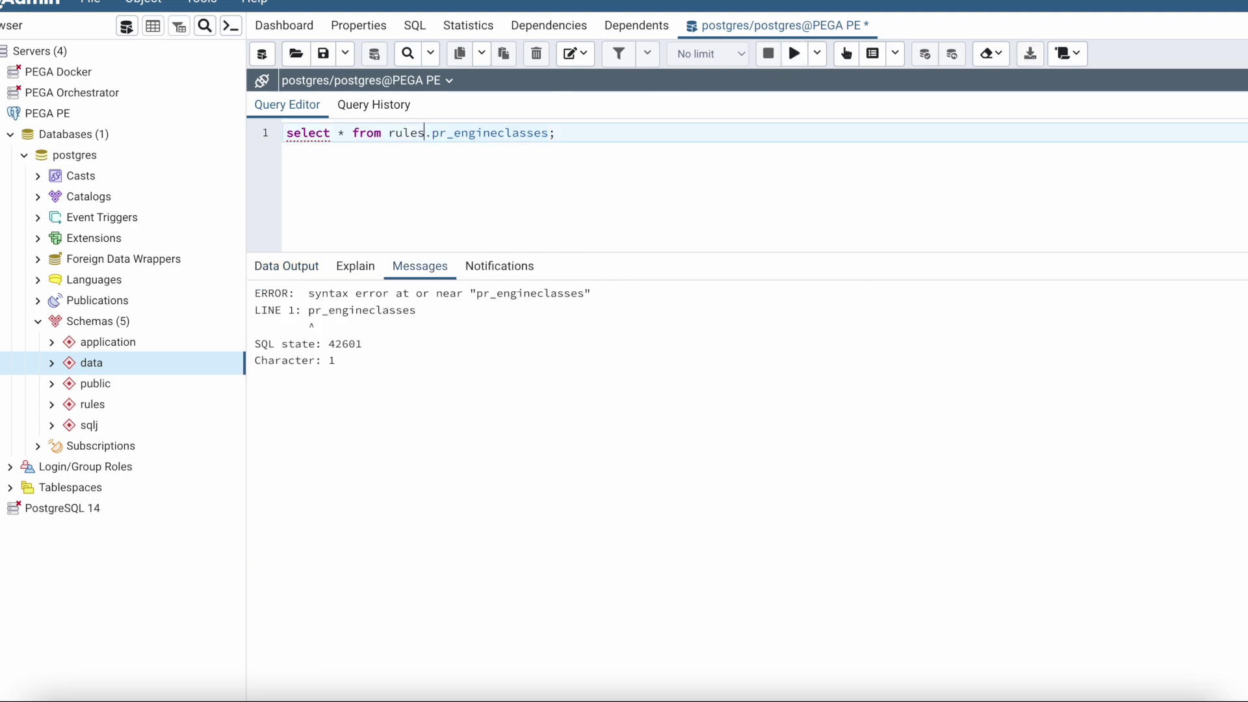
Run the whole pr_engineclasses query and show its data output.
left_click(590, 133)
left_click(794, 54)
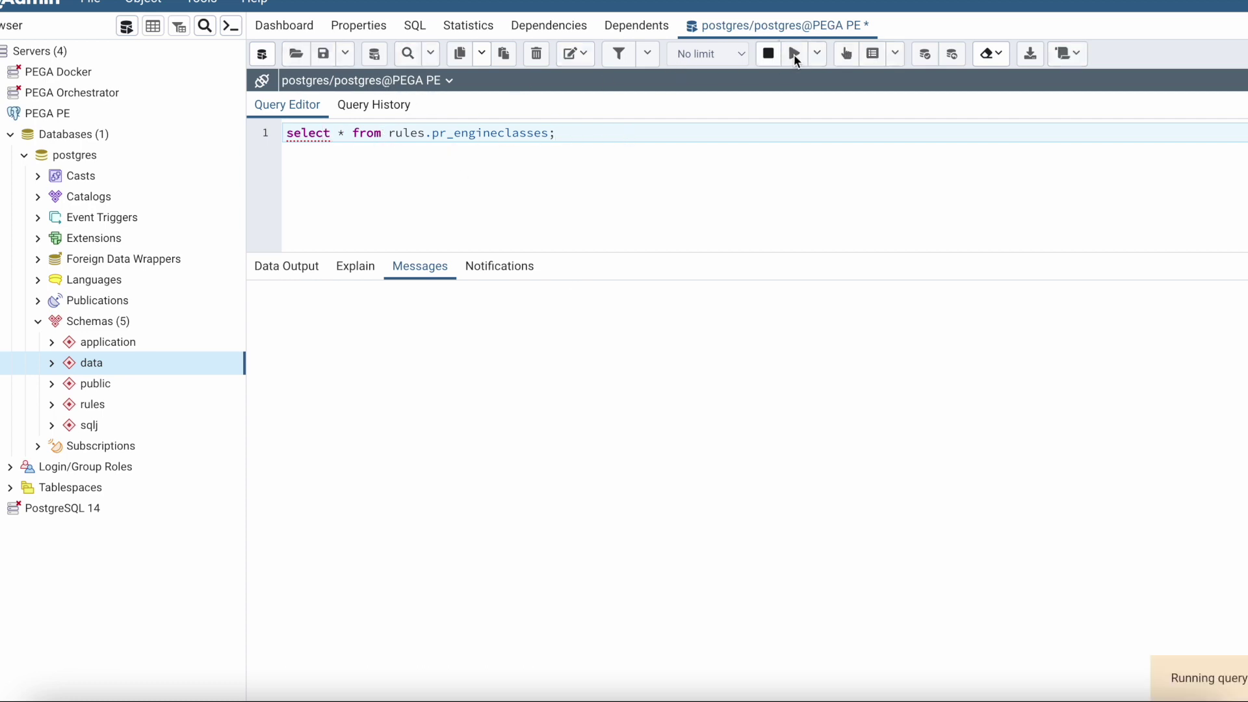
left_click(287, 273)
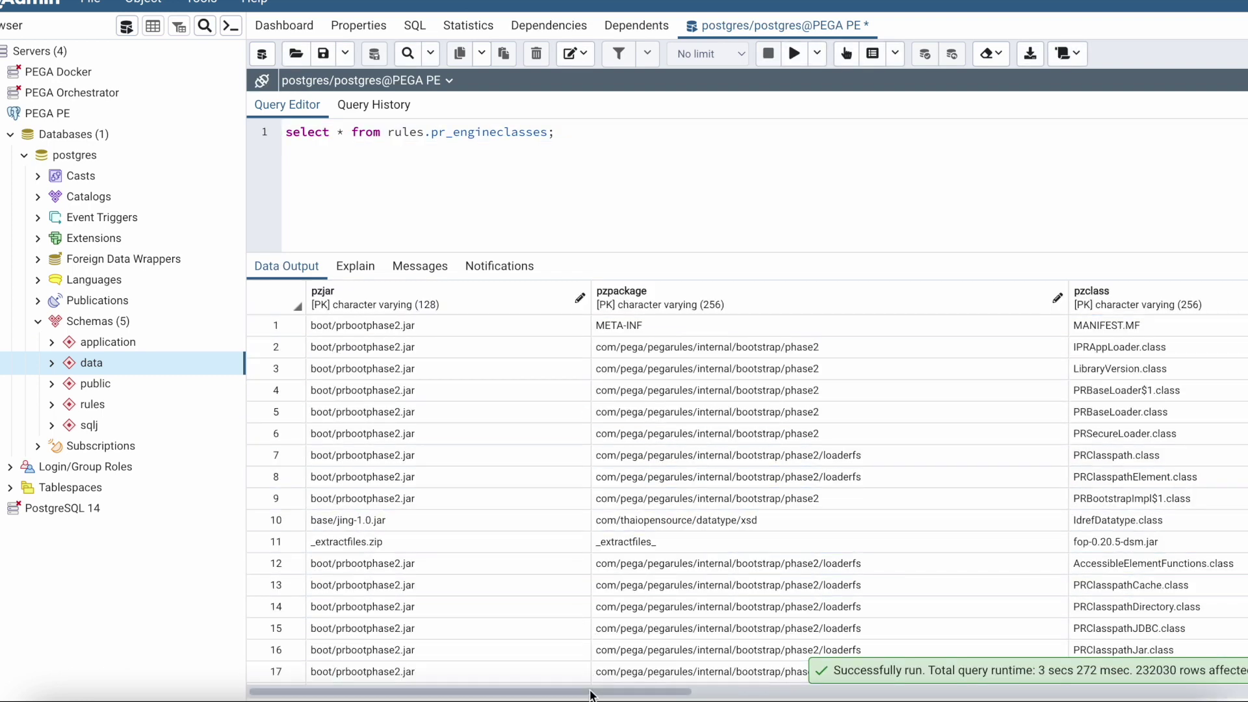
mouse_move(590, 693)
left_mouse_down()
mouse_move(1190, 699)
mouse_move(587, 678)
left_mouse_up()
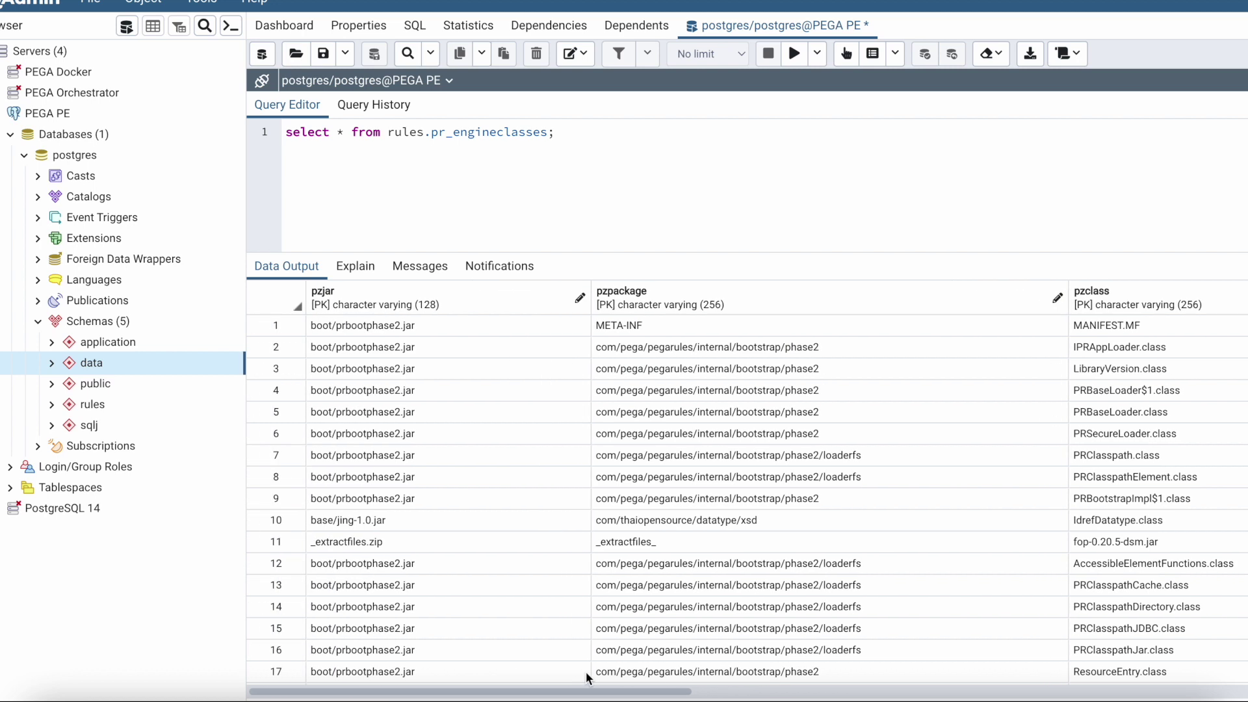
Extend the query with "where pzclass like 'Mongo%';" and run it.
key("BackSpace")
type("where")
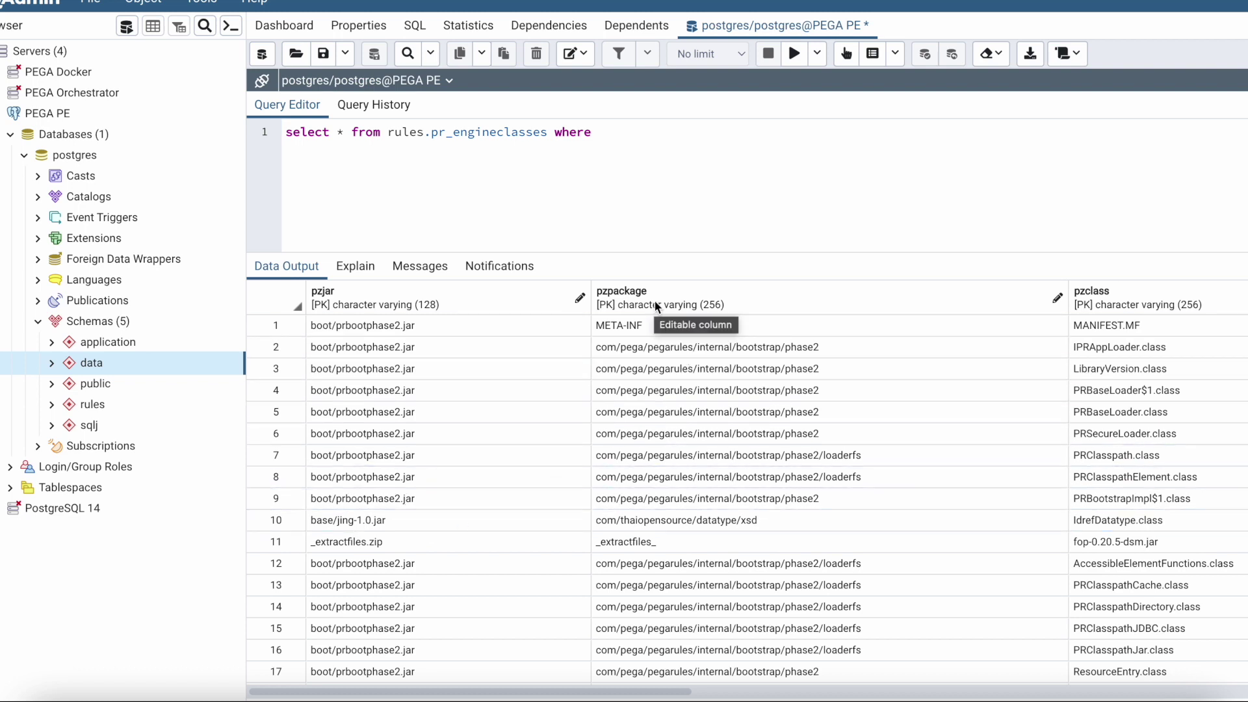
scroll(725, 608, "right", 10)
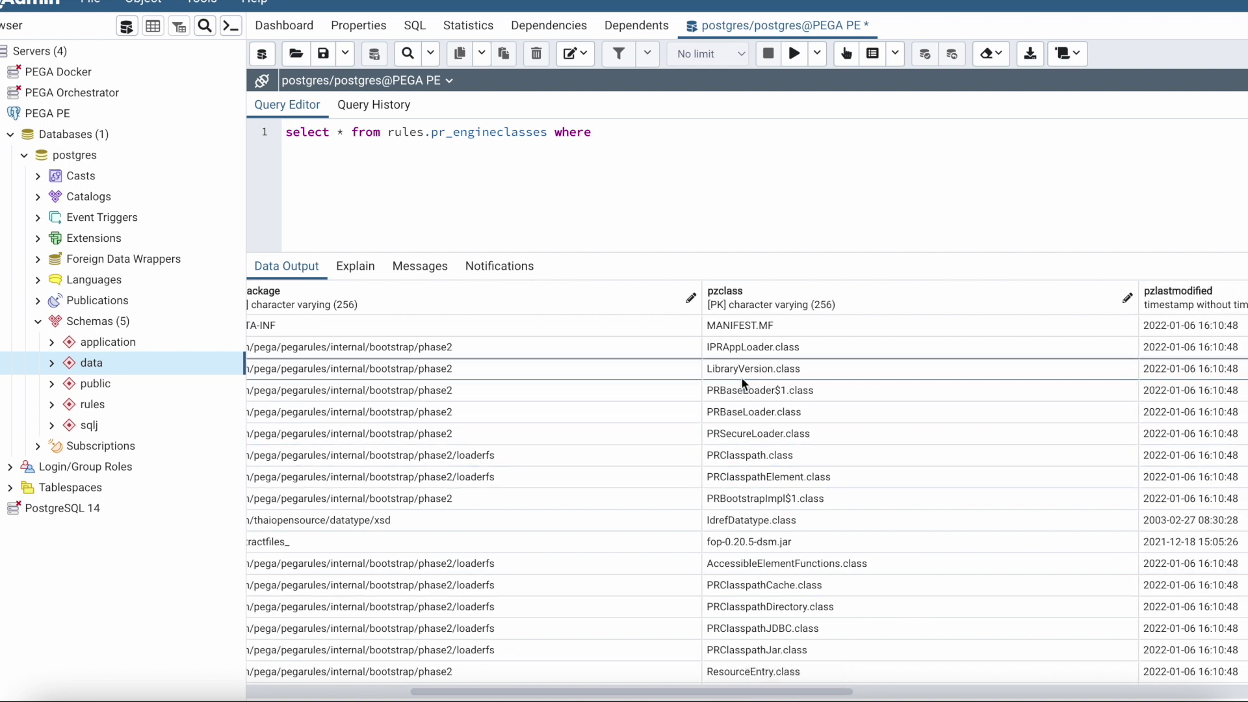
left_click(599, 130)
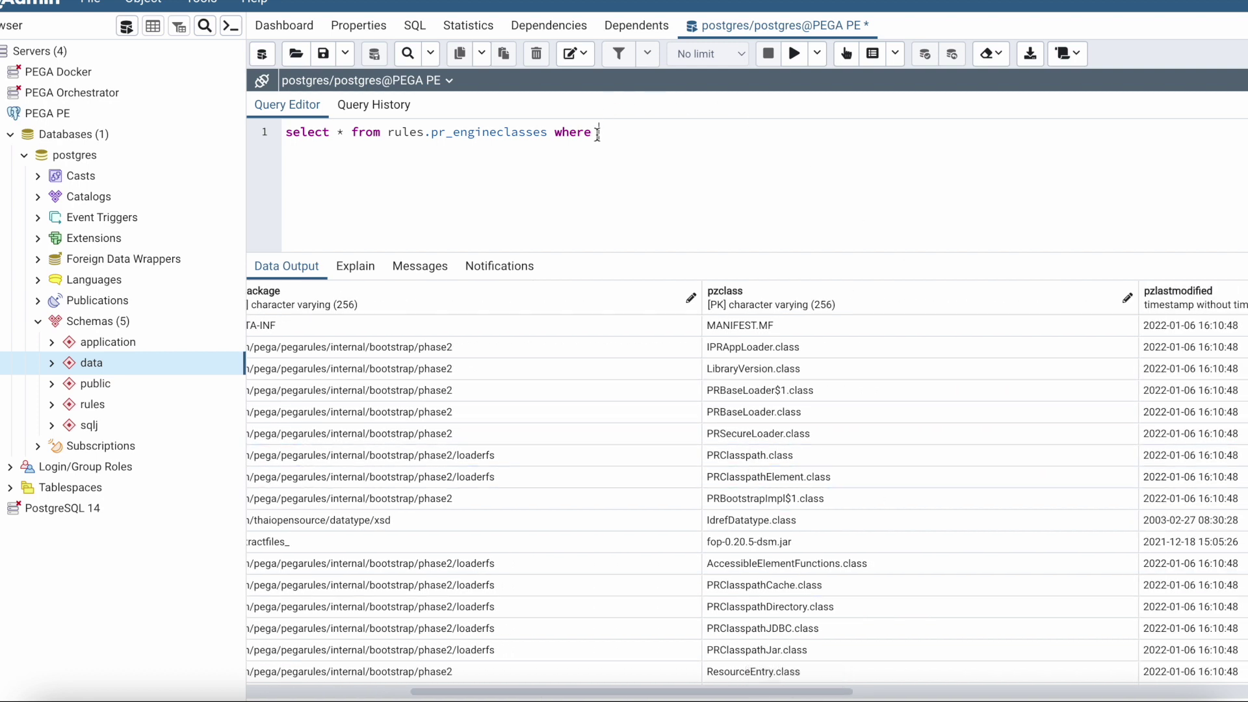
type("pzclass like 'Mongo%';")
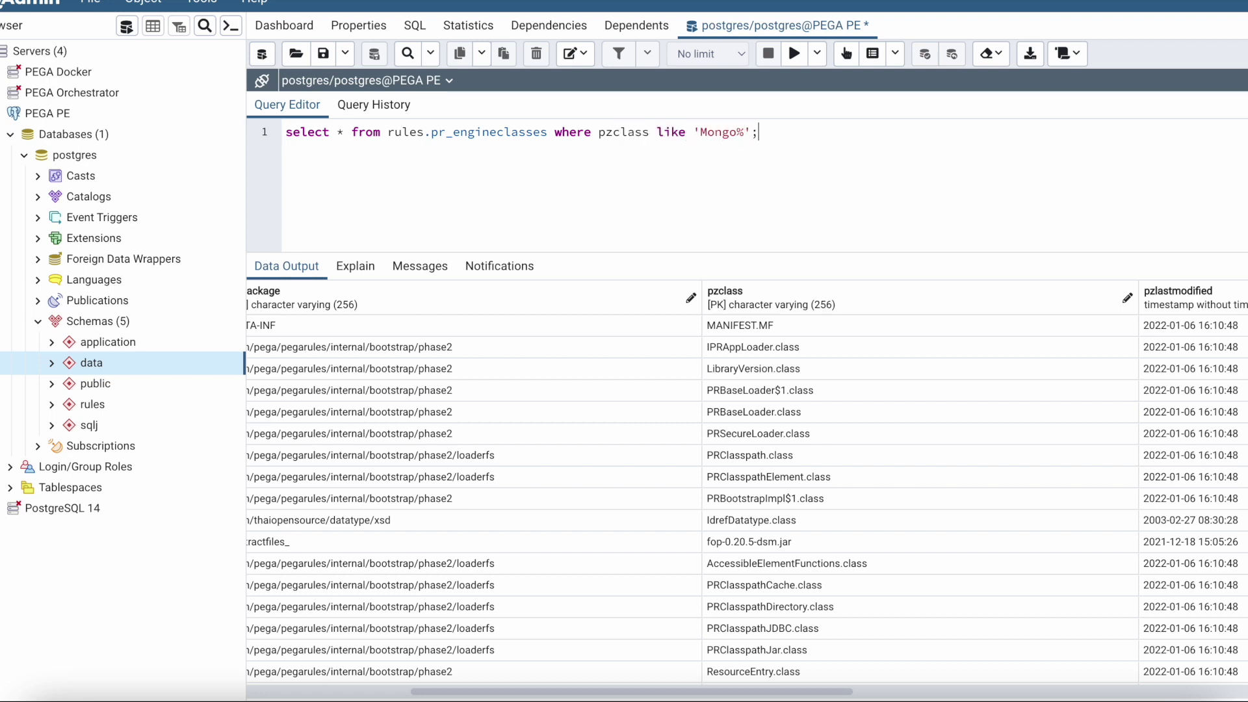
left_click(795, 55)
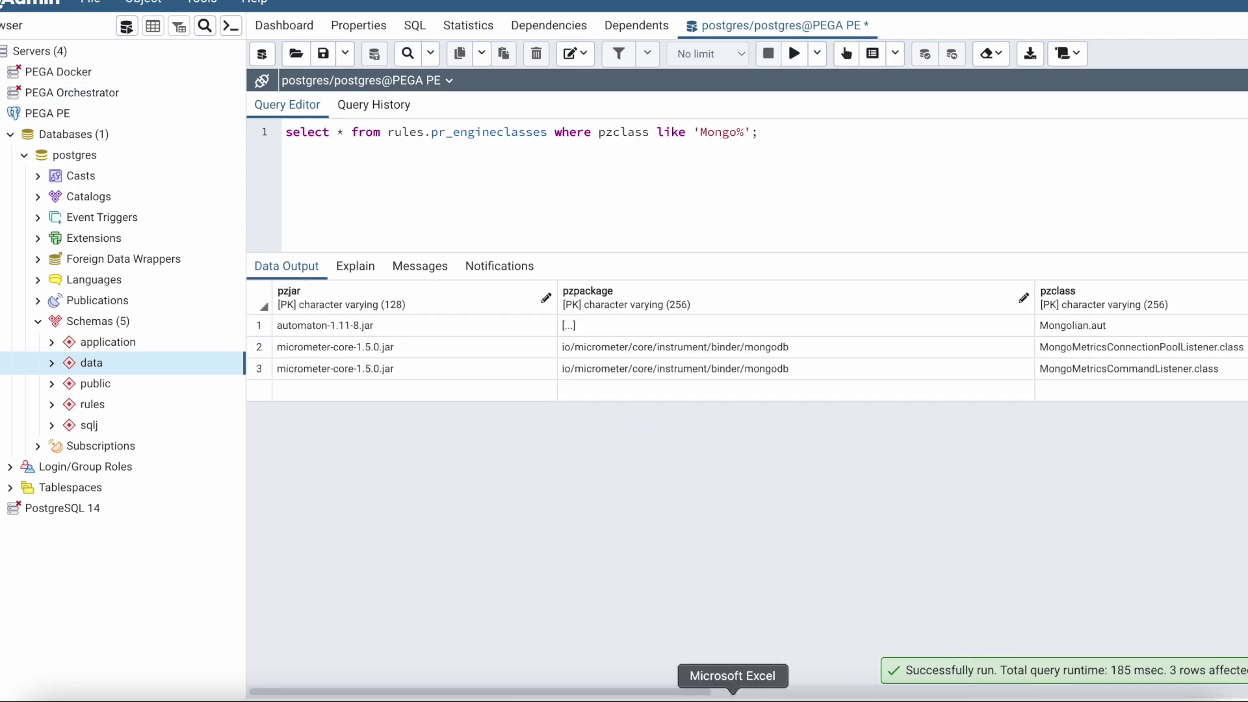
left_click_drag(673, 691, 636, 669)
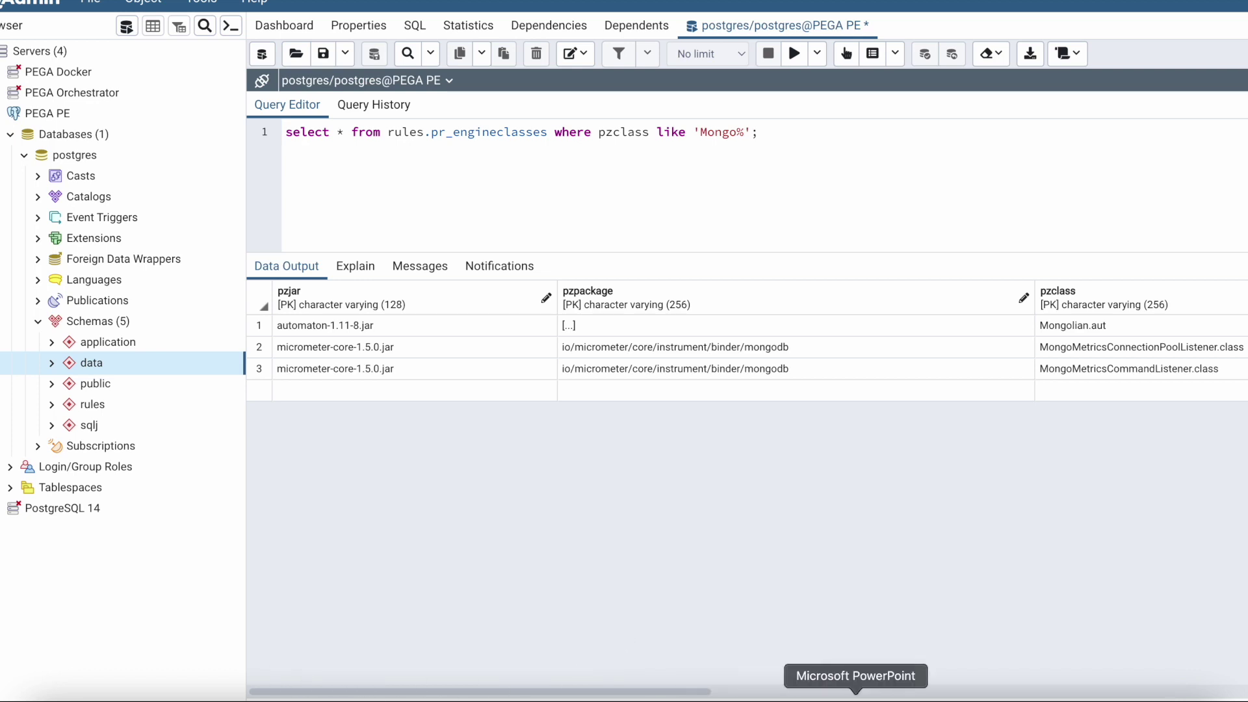
Switch back to IntelliJ IDEA and open the MongoCollection class from the driver's client package, accepting the JetBrains Decompiler terms.
left_click(917, 698)
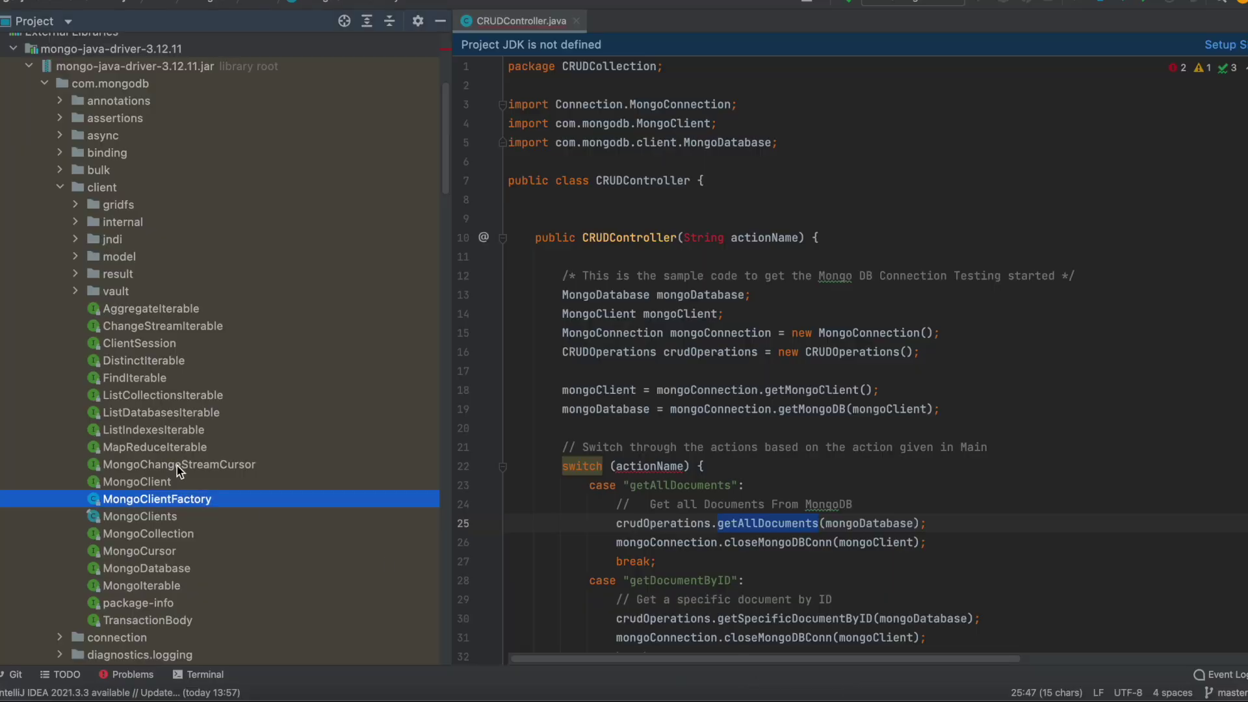
scroll(177, 466, "up", 1)
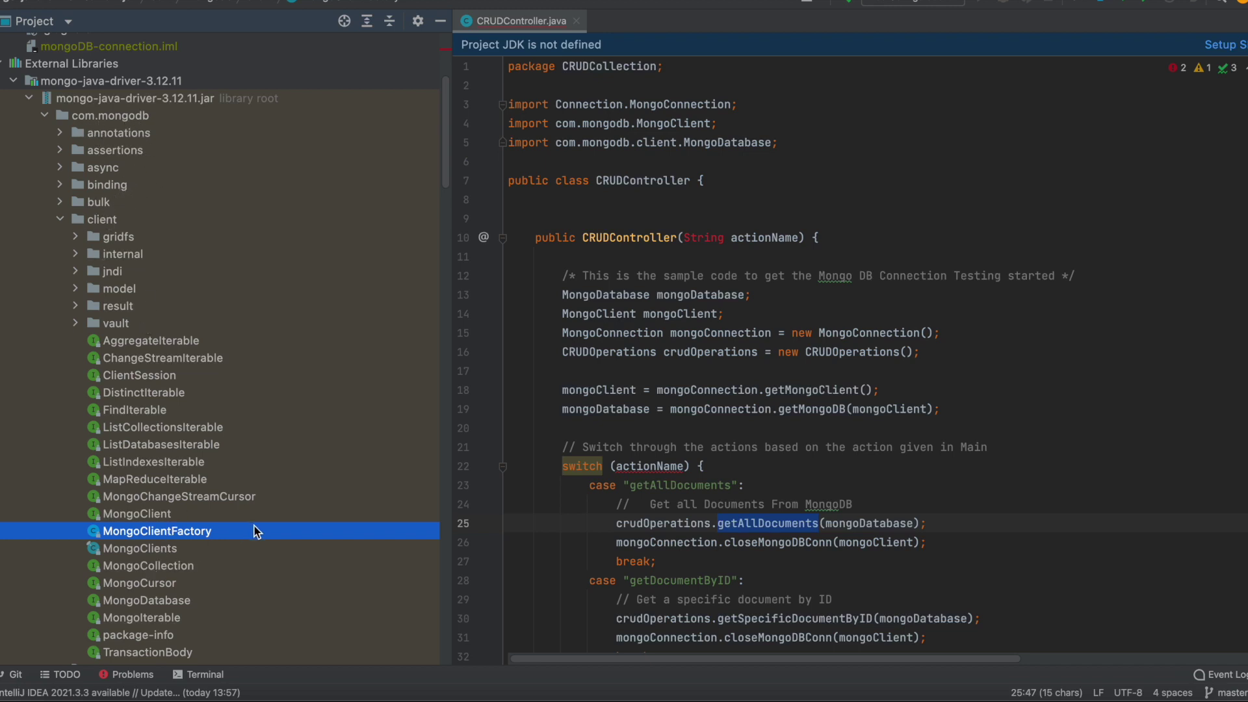
scroll(244, 539, "down", 1)
double_click(156, 549)
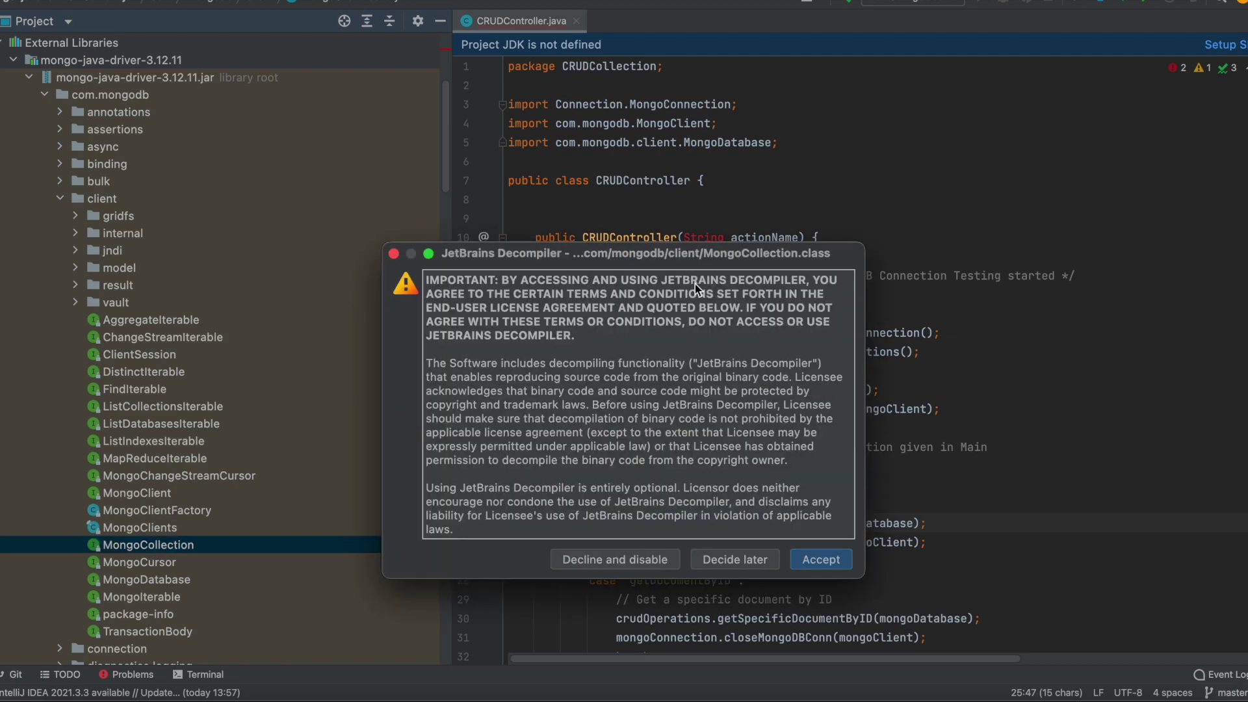
left_click(829, 561)
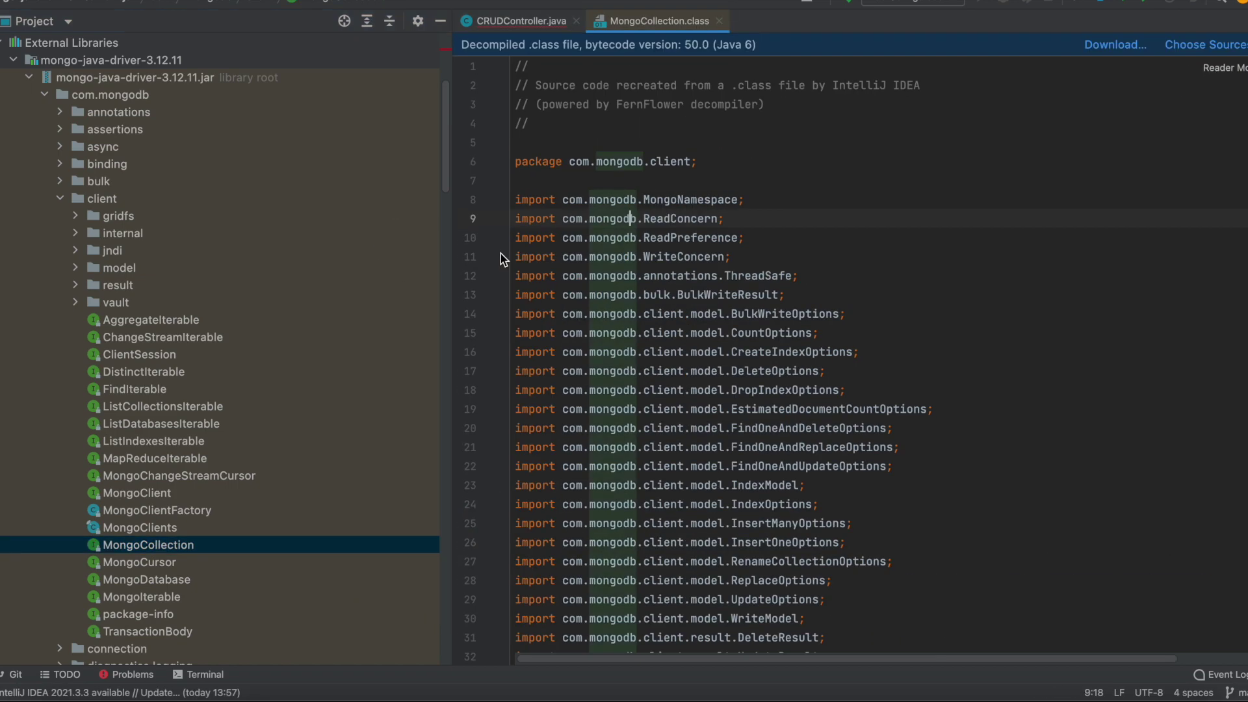
Examine how CRUDController.java uses the MongoConnection and CRUDOperations classes and switches through its actions.
left_click(521, 21)
double_click(734, 333)
double_click(623, 332)
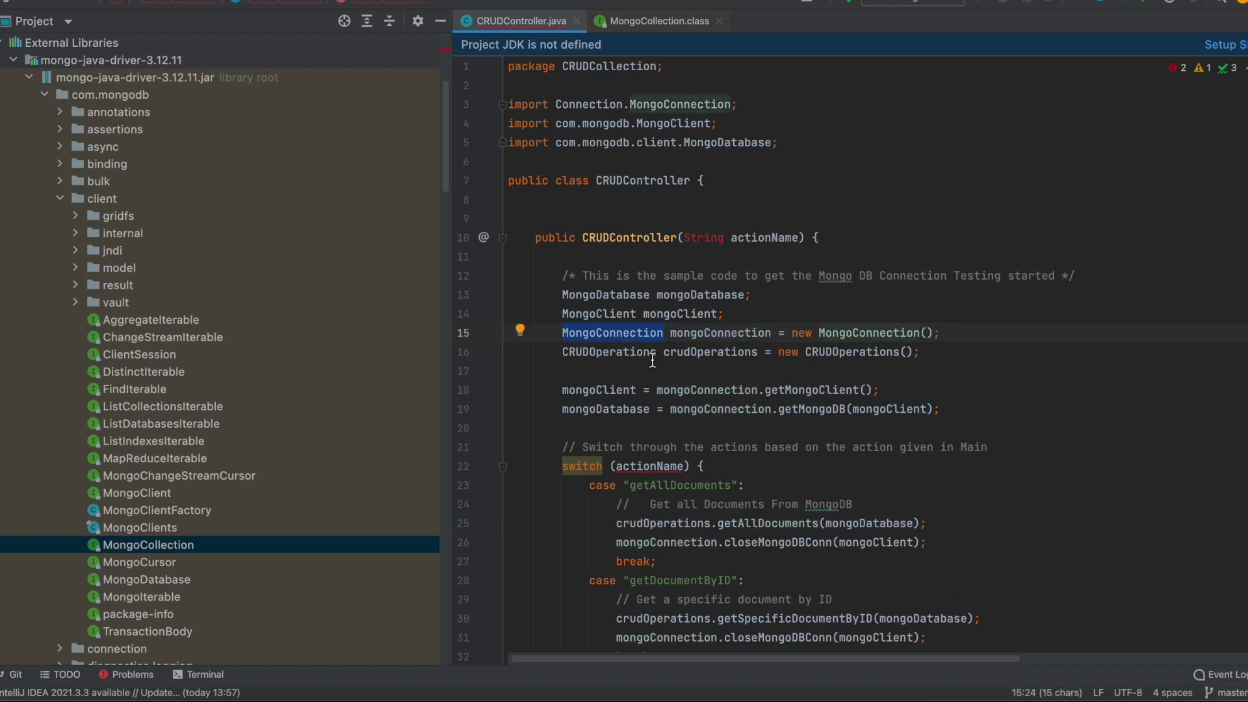
mouse_move(704, 348)
double_click(858, 351)
scroll(956, 563, "down", 1)
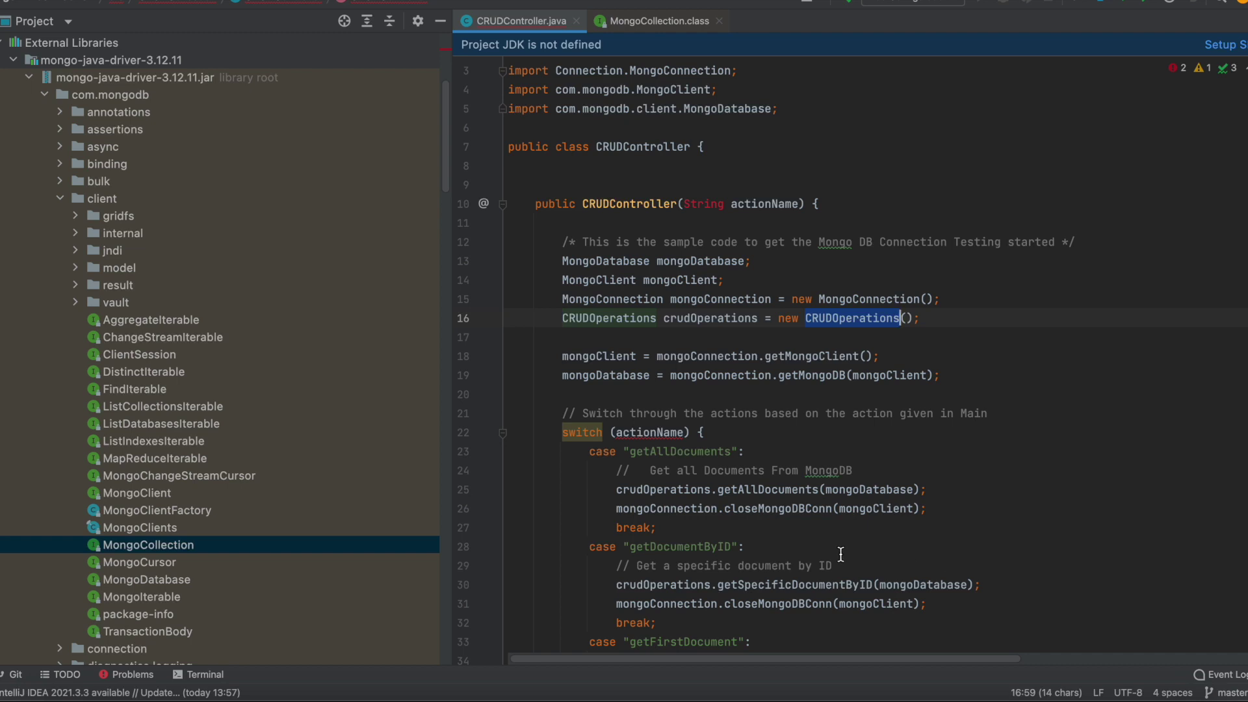
Switch to Pega Dev Studio in the browser and list the instances of the System-Runtime-Code class.
key("super+Tab")
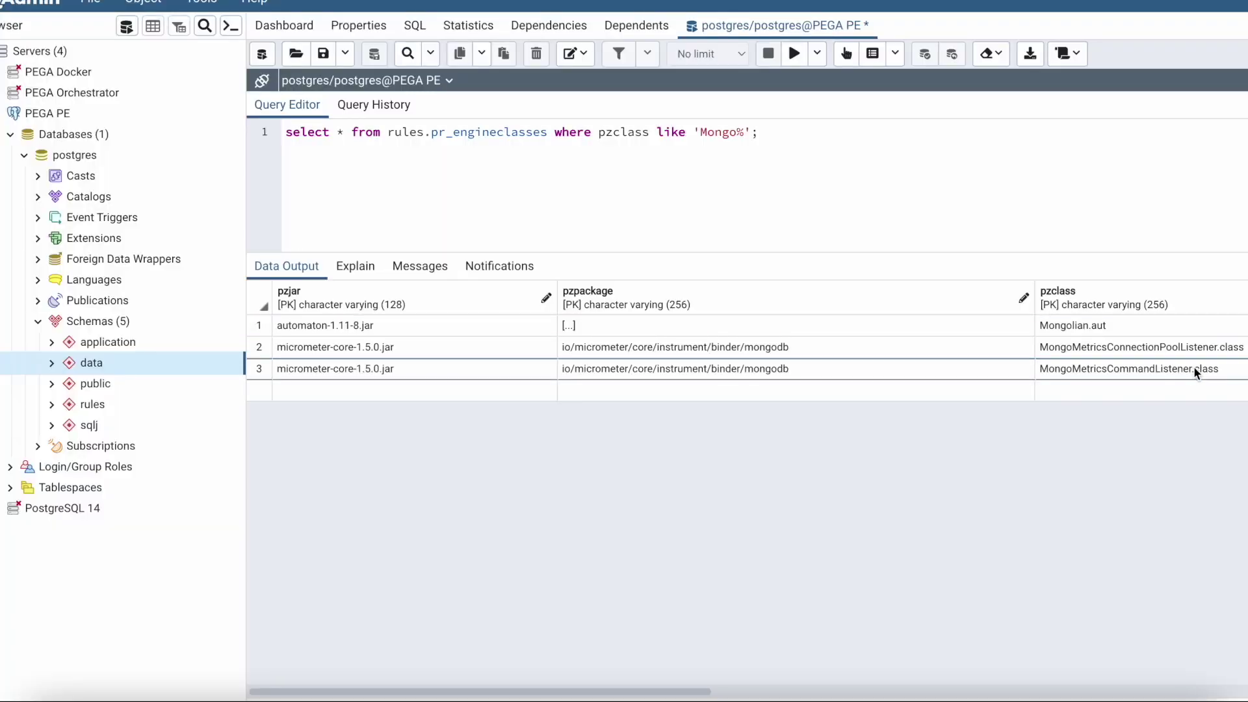
left_click(303, 695)
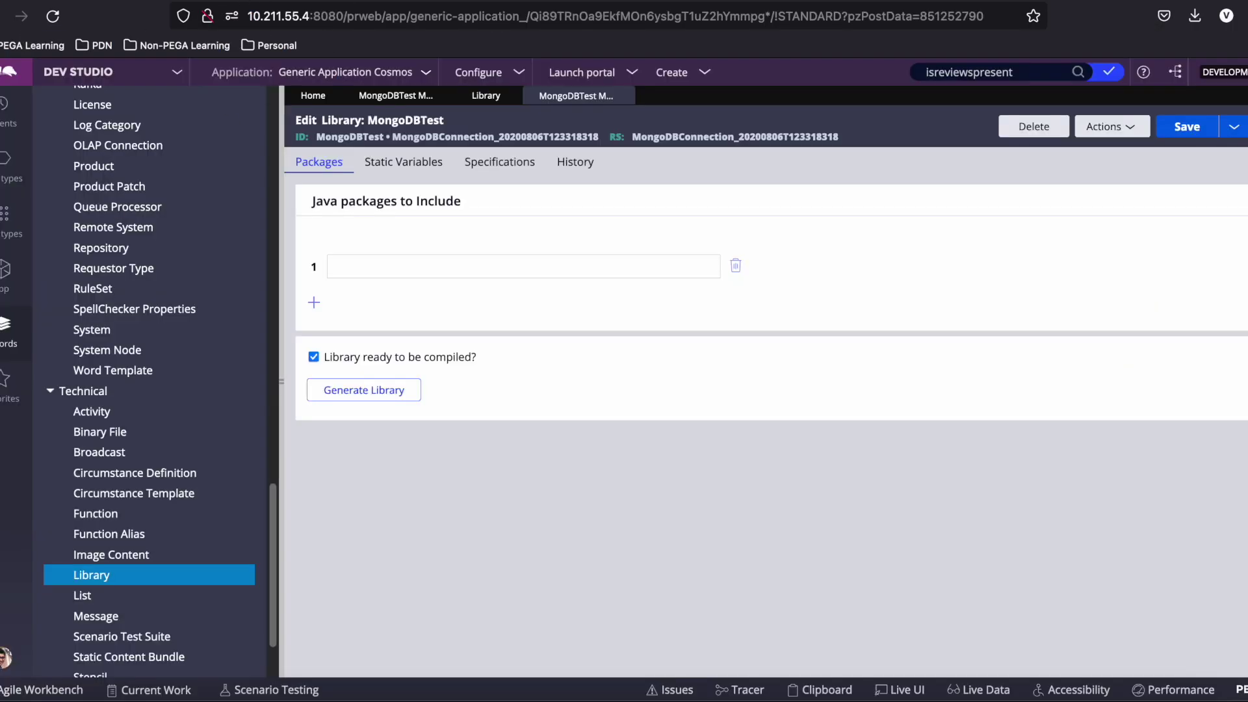
left_click(5, 269)
left_click(155, 160)
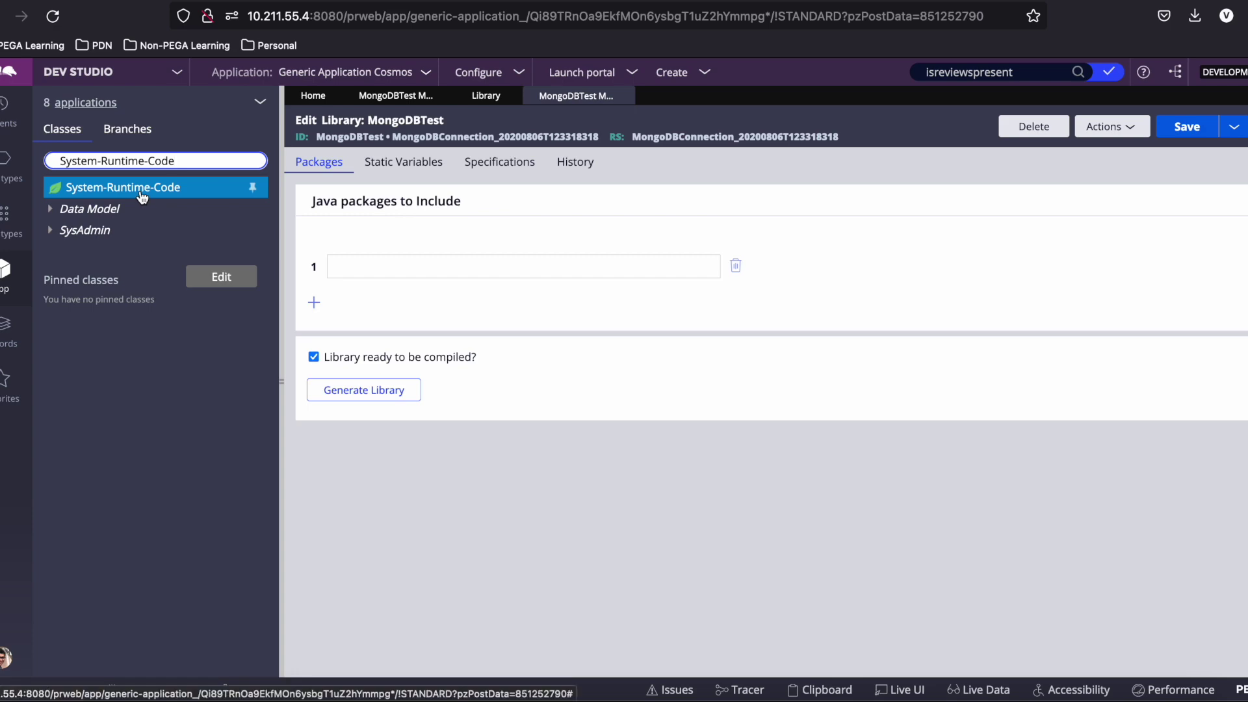
left_click(142, 195)
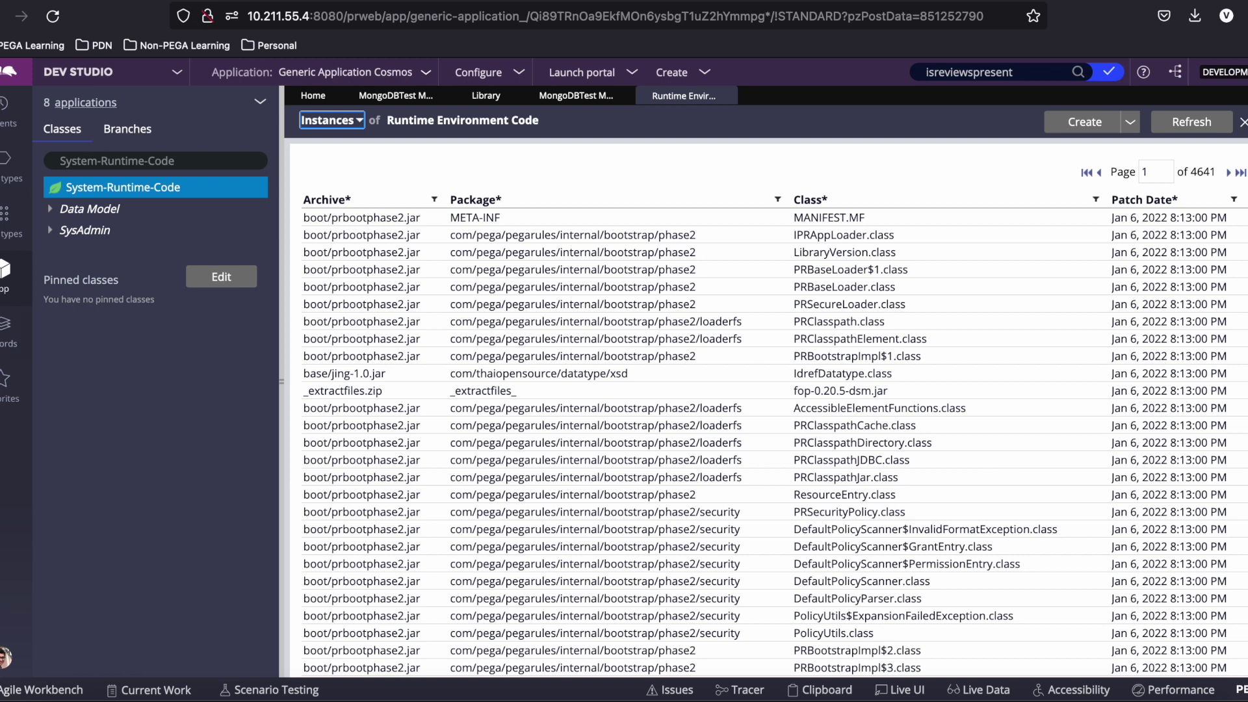
List the SysAdmin Database Table instances and filter them by a table name containing "engine".
left_click(5, 325)
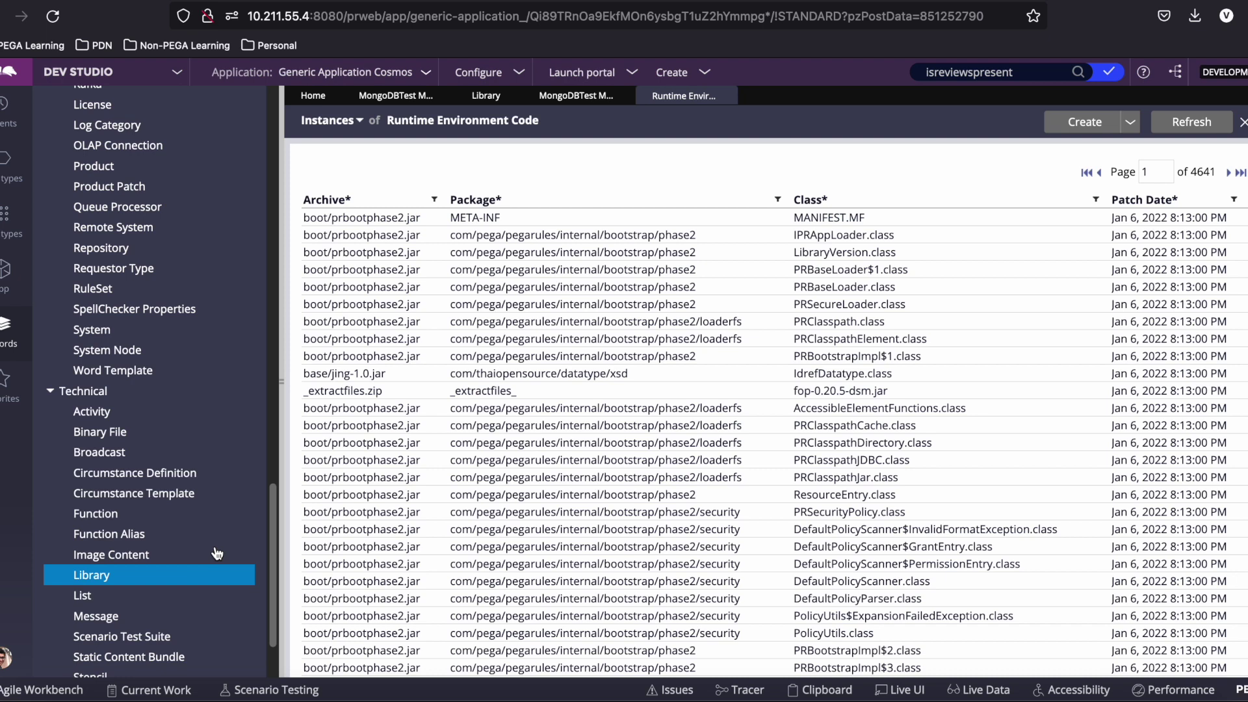
scroll(189, 569, "down", 2)
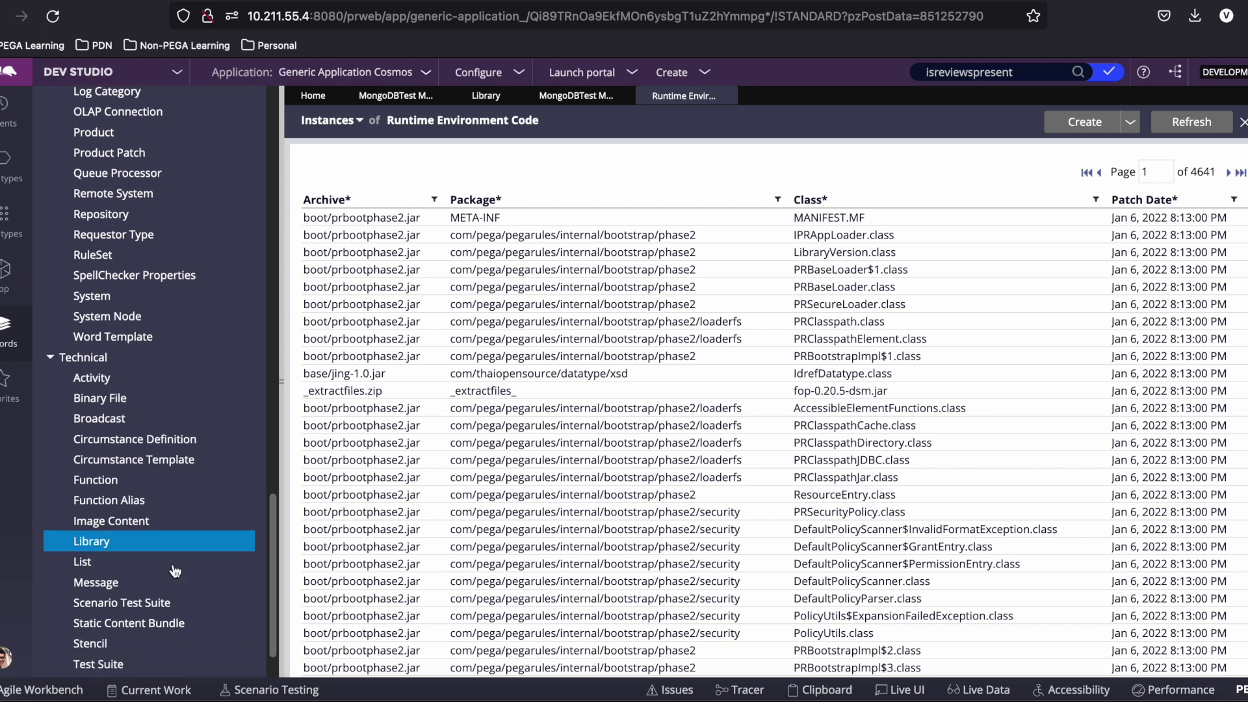
scroll(161, 586, "down", 1)
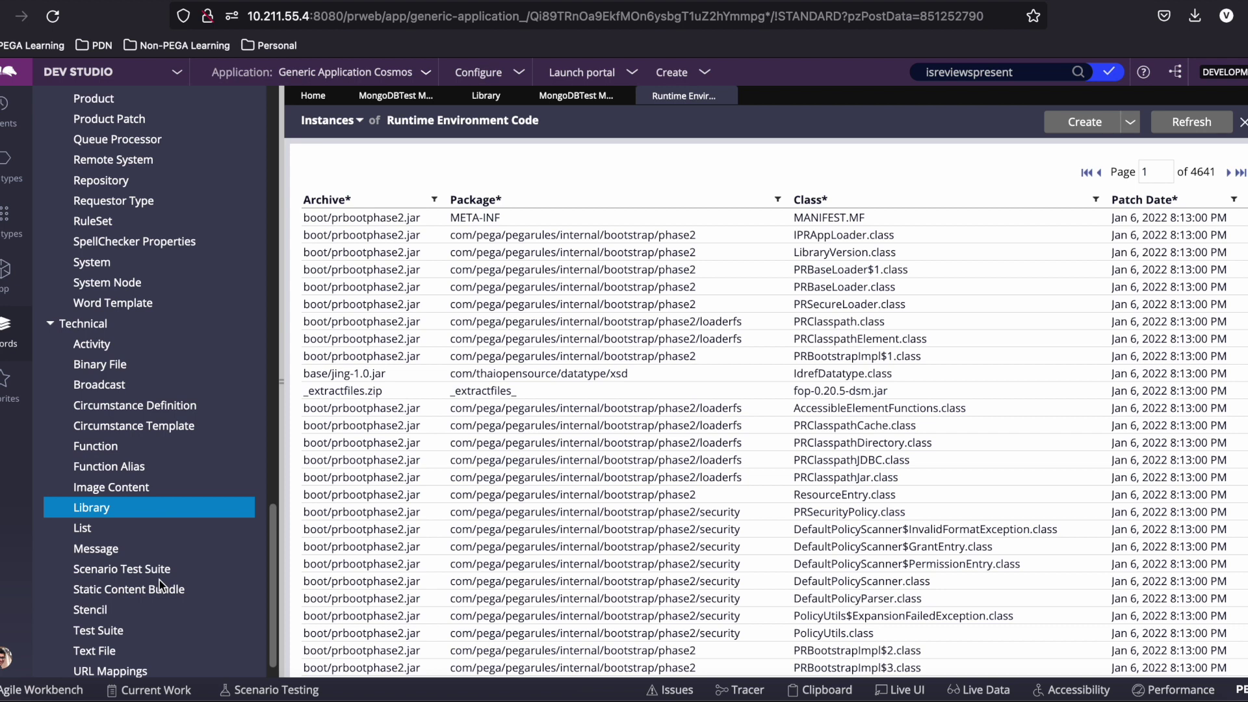
scroll(160, 476, "up", 1)
scroll(160, 477, "up", 20)
scroll(119, 563, "down", 1)
left_click(100, 628)
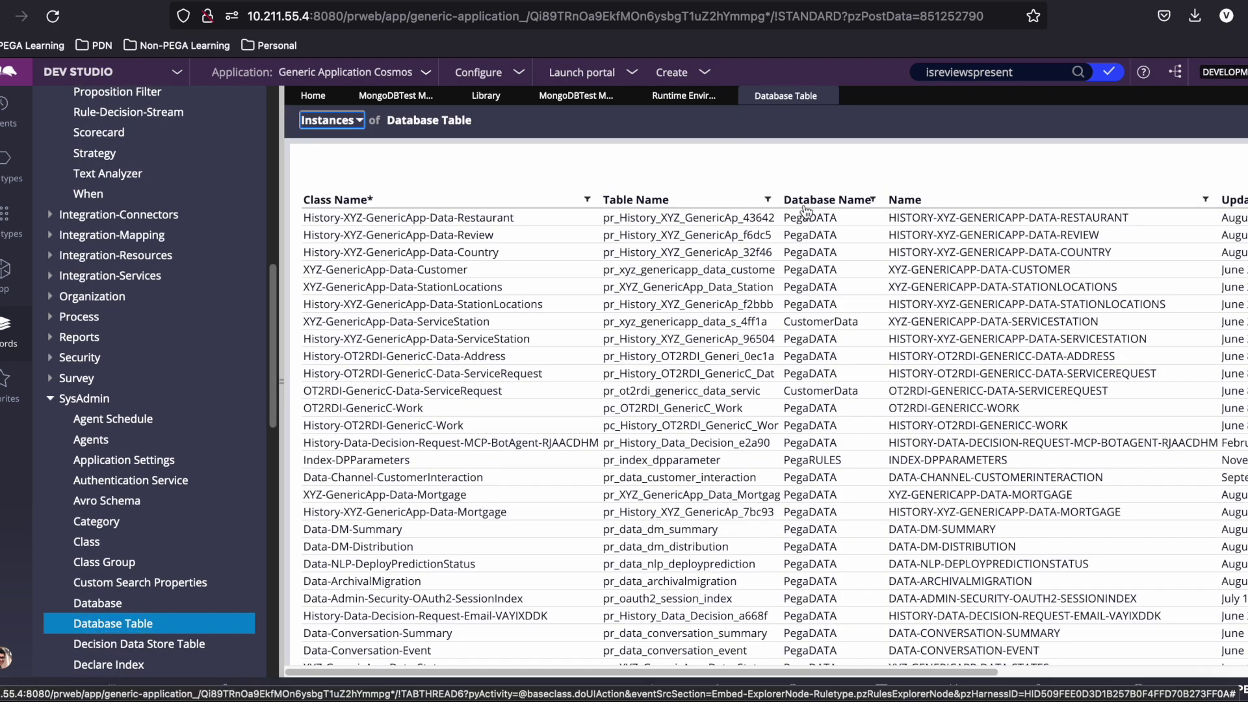
left_click(768, 200)
type("engine")
left_click(632, 305)
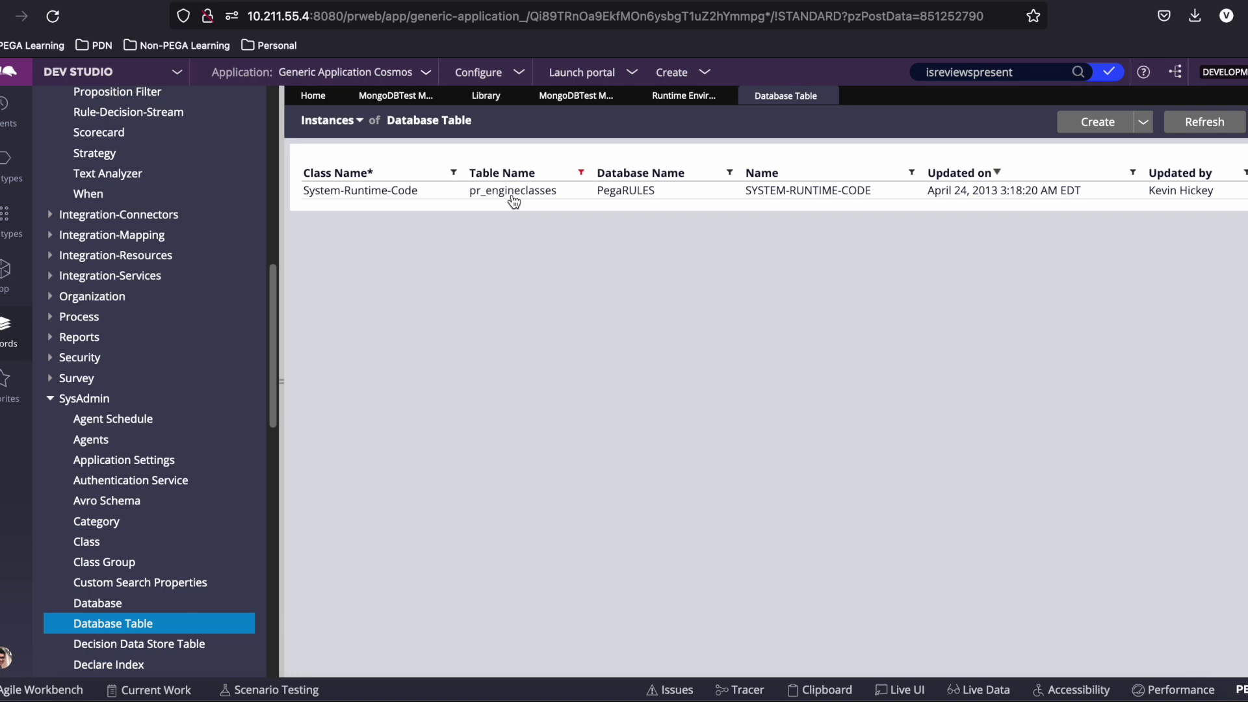
Close the Database Table and Runtime Environment Code lists and show the Java source of the MongoDB_Test function.
left_click(830, 97)
left_click(727, 96)
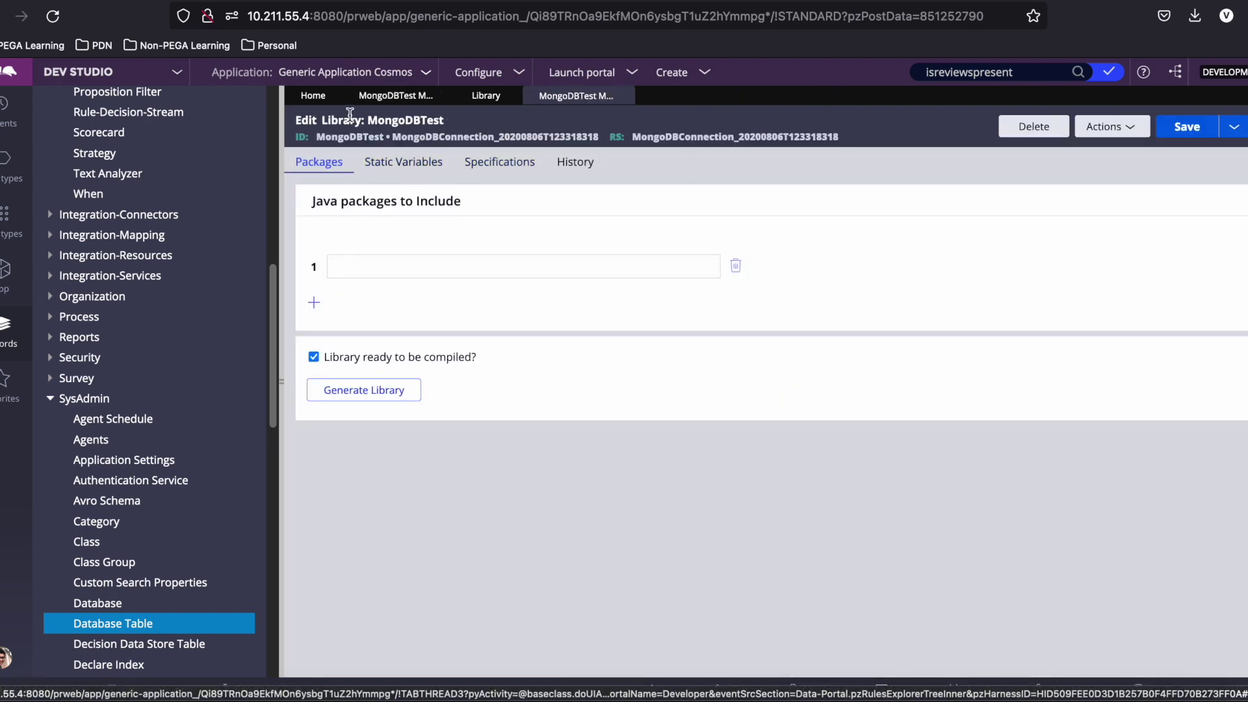
left_click(437, 122)
double_click(416, 160)
left_click(415, 190)
left_click(396, 96)
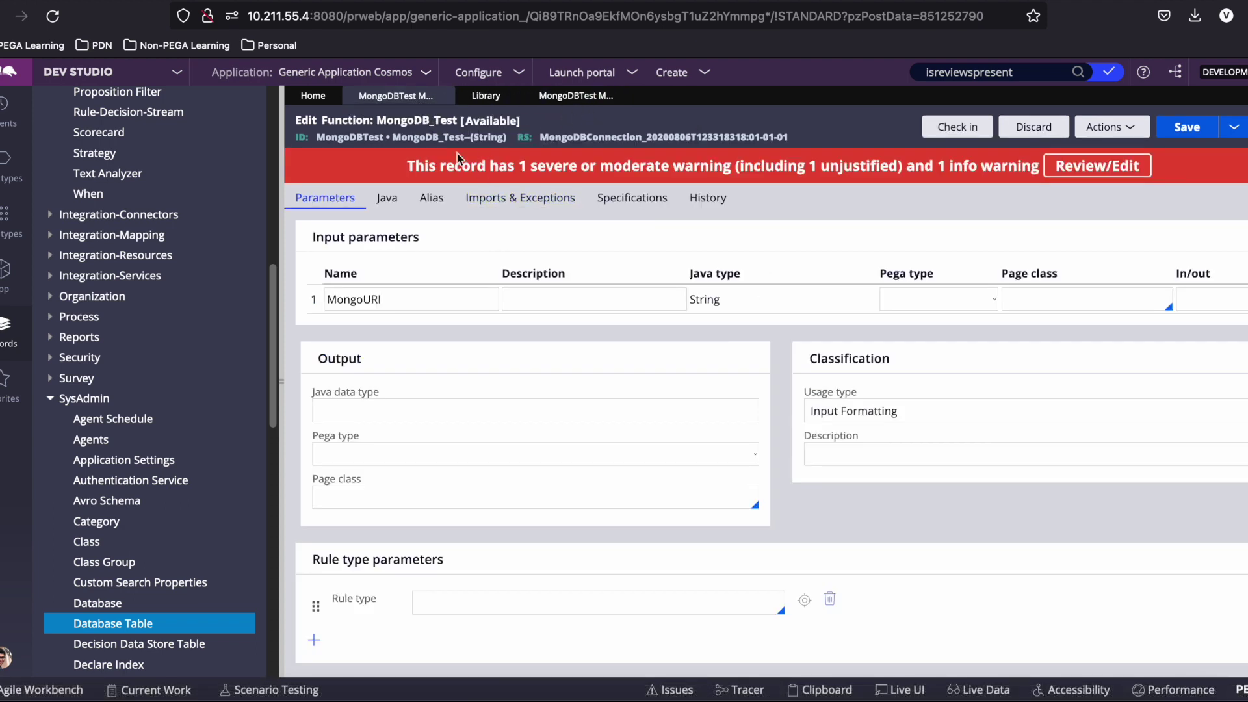
left_click(387, 198)
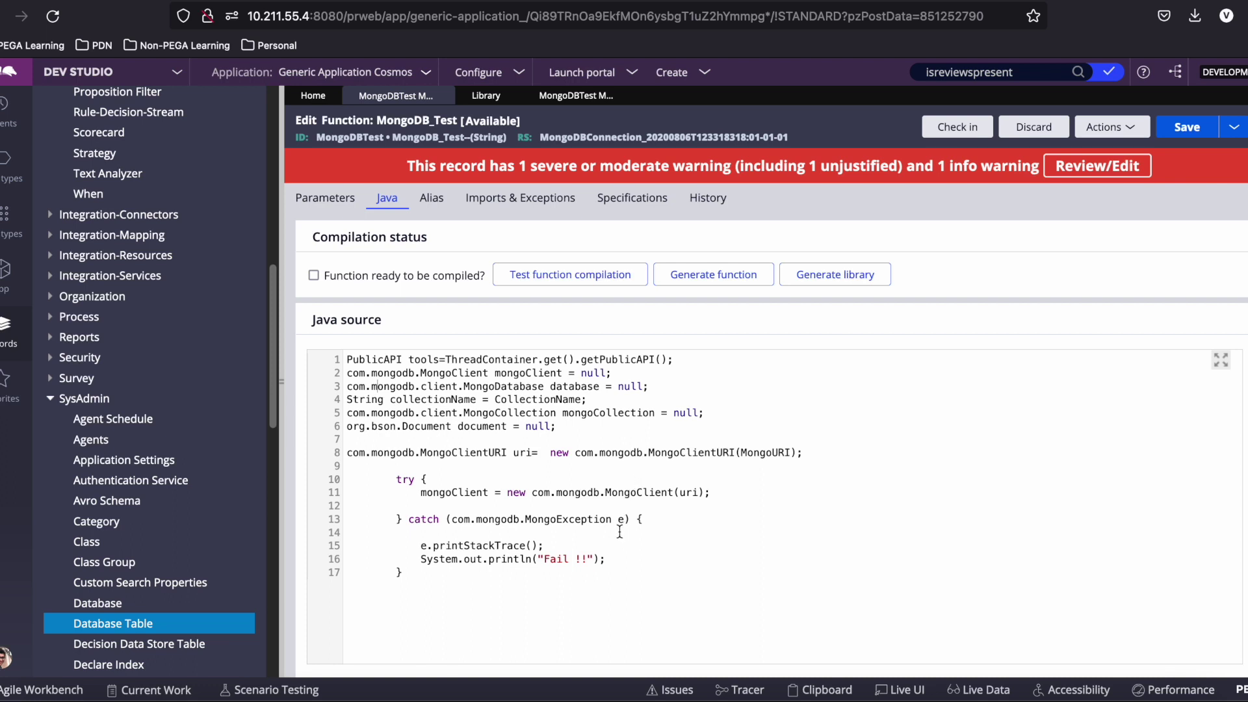
left_click(431, 572)
left_click(717, 411)
Try saving the MongoDB_Test function as ready to be compiled, examine its errors, and save it again with that option cleared.
left_click(313, 276)
left_click(1186, 128)
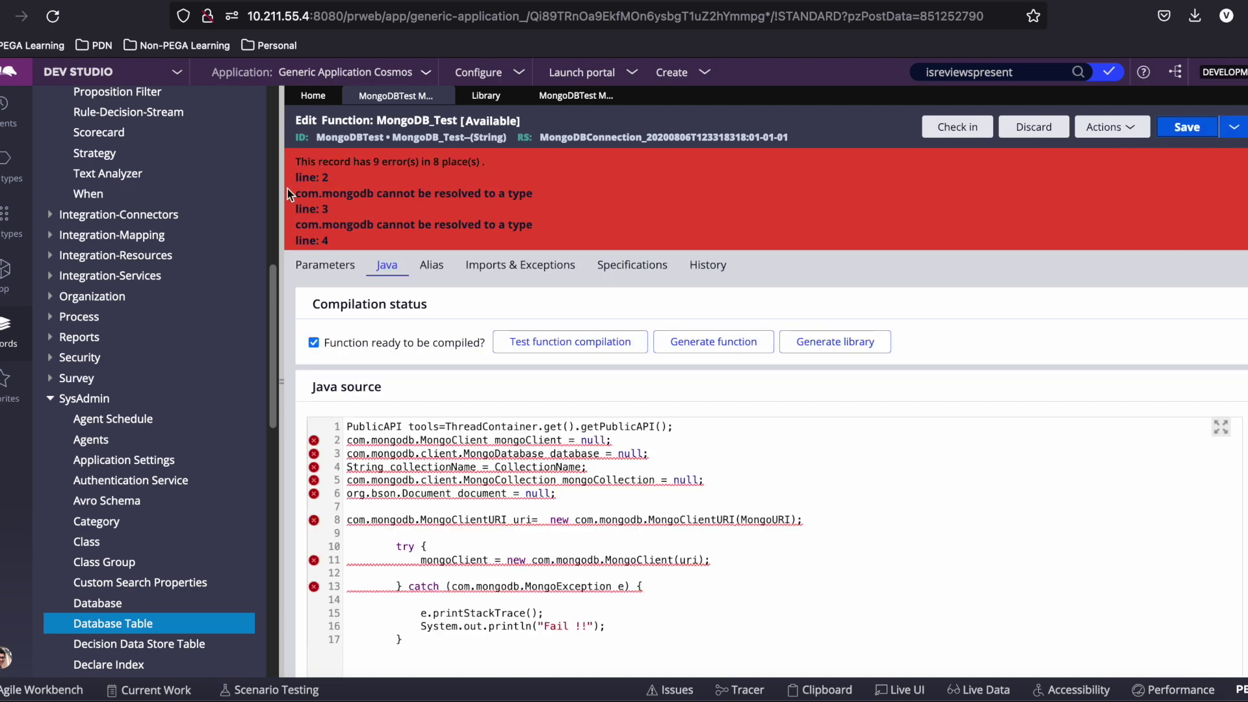
triple_click(303, 193)
left_click_drag(322, 209, 353, 201)
left_click(315, 343)
left_click(1185, 128)
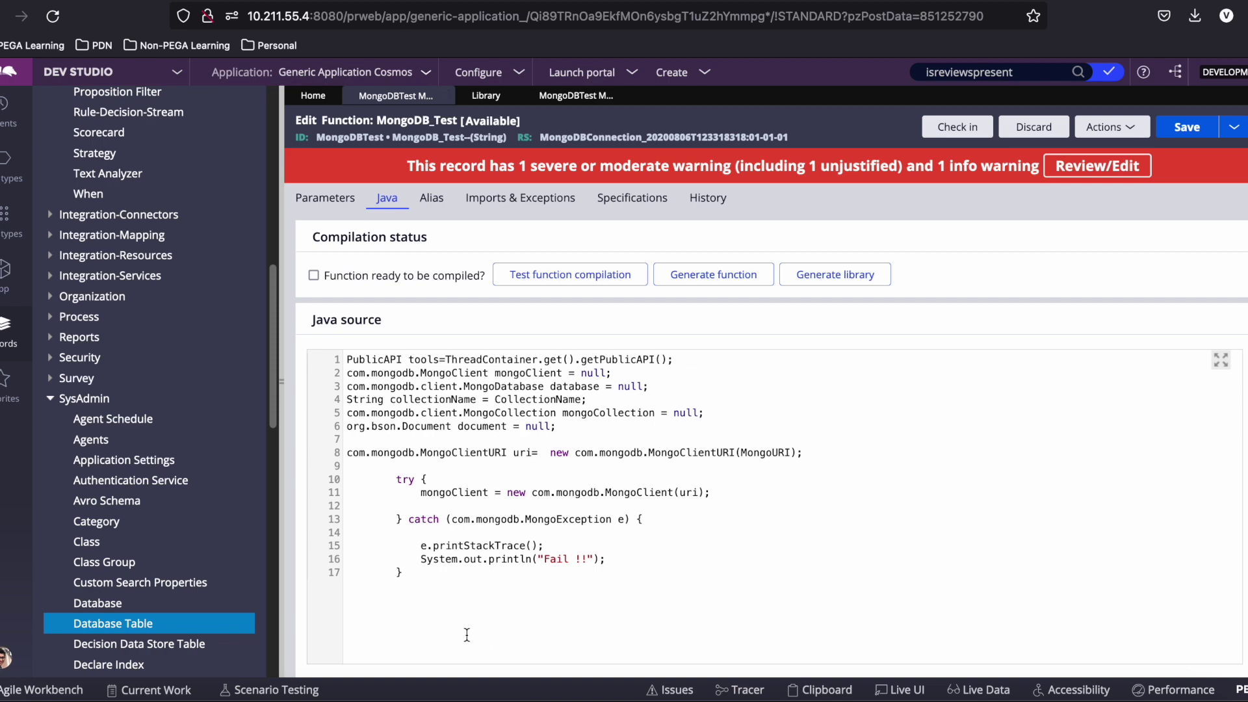
Locate mongo-java-driver-3.12.11.jar in the Testing folder under Documents in Finder, and return to Dev Studio.
left_click(36, 689)
left_click(491, 73)
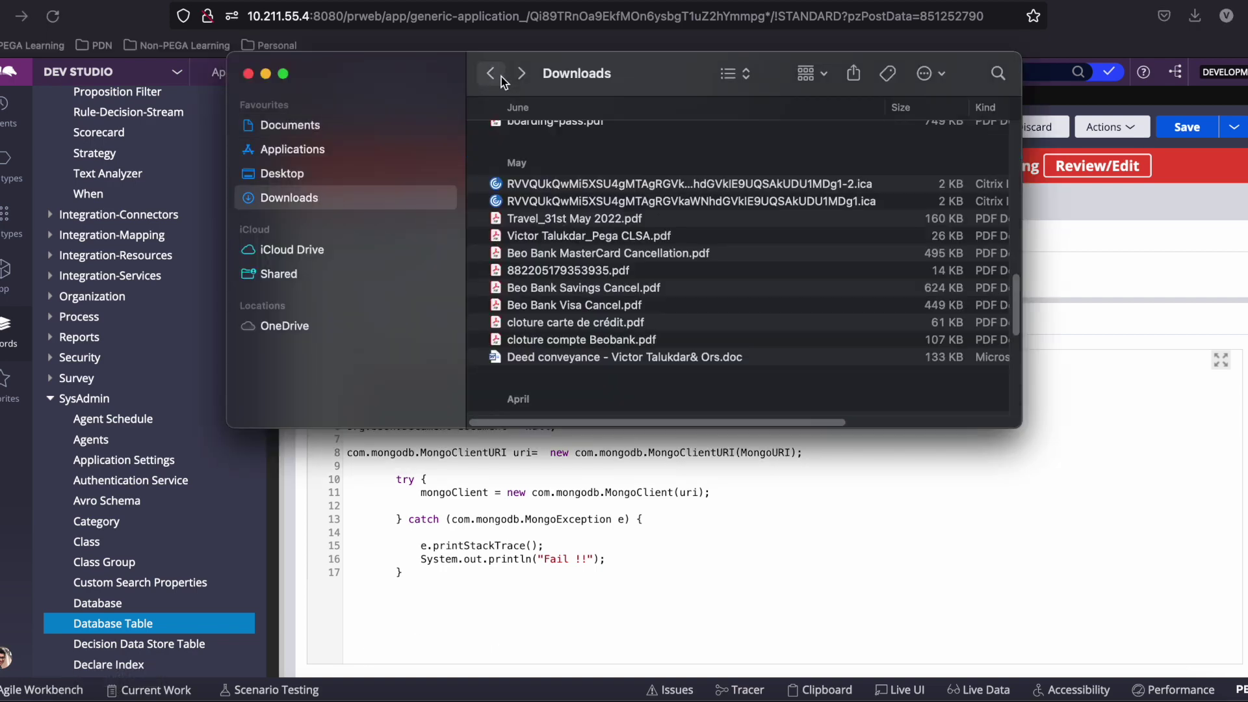
left_click(301, 133)
double_click(585, 220)
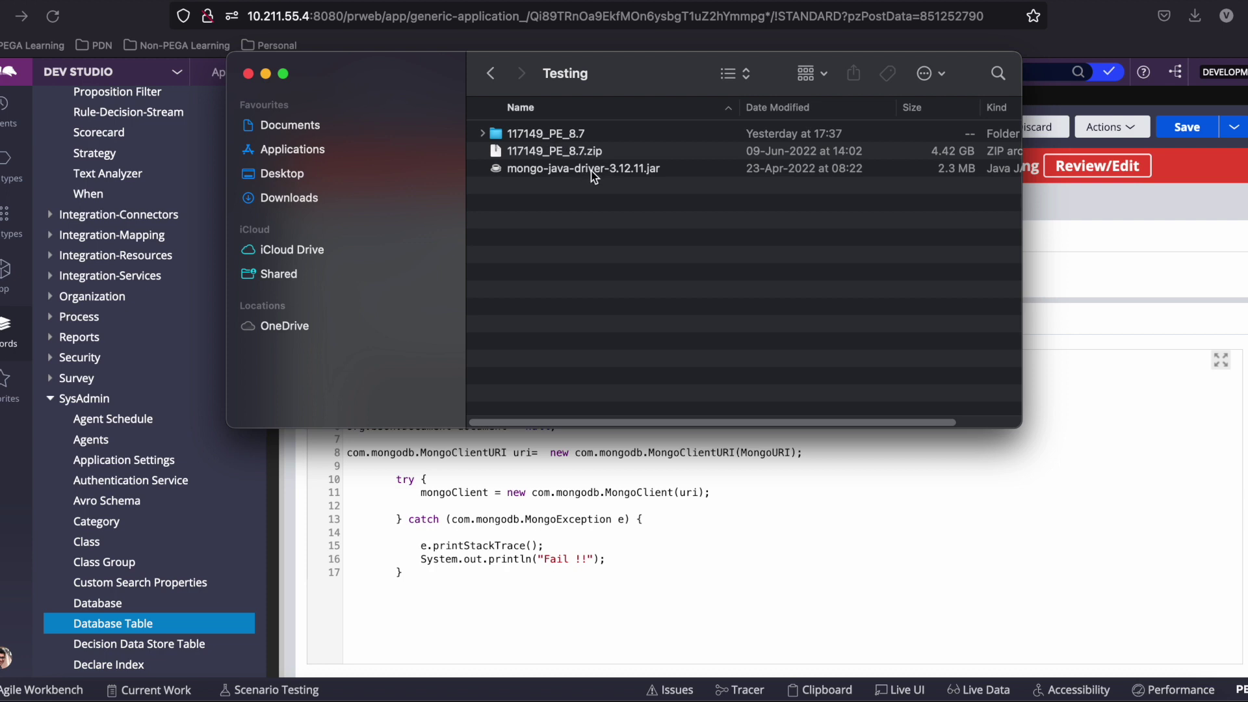
left_click(869, 501)
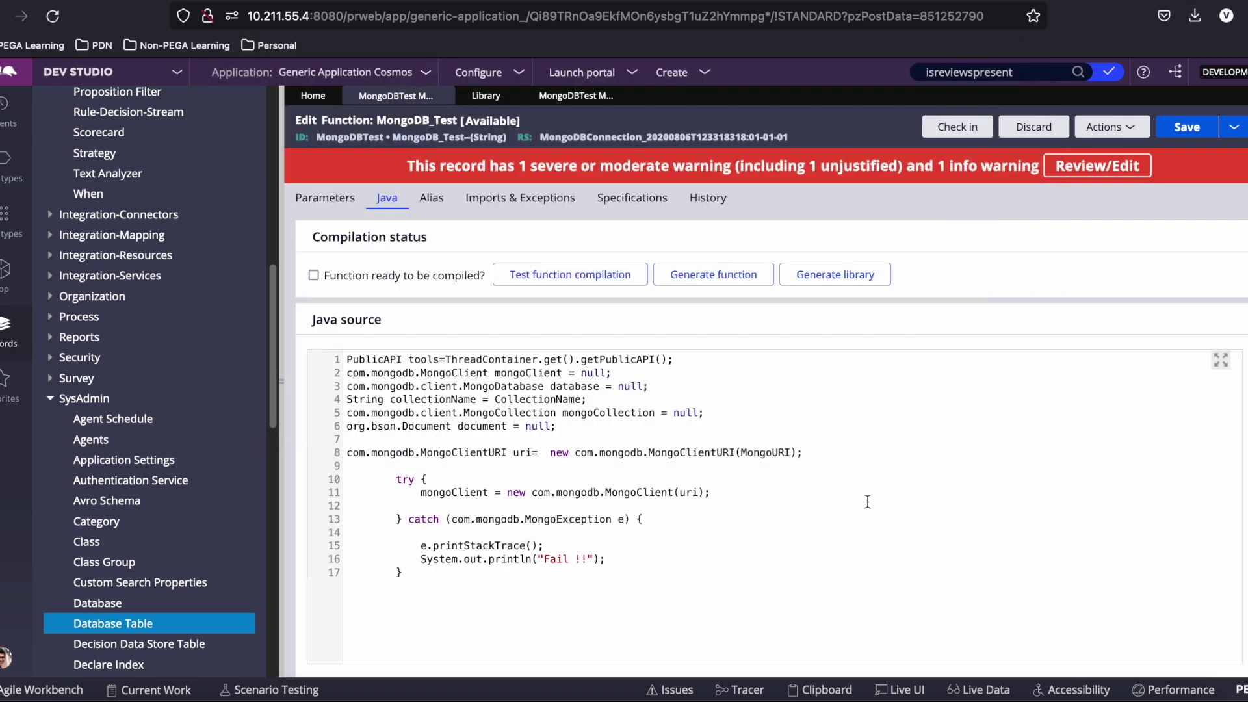
Open the application distribution Import wizard.
left_click(478, 72)
mouse_move(470, 112)
mouse_move(584, 240)
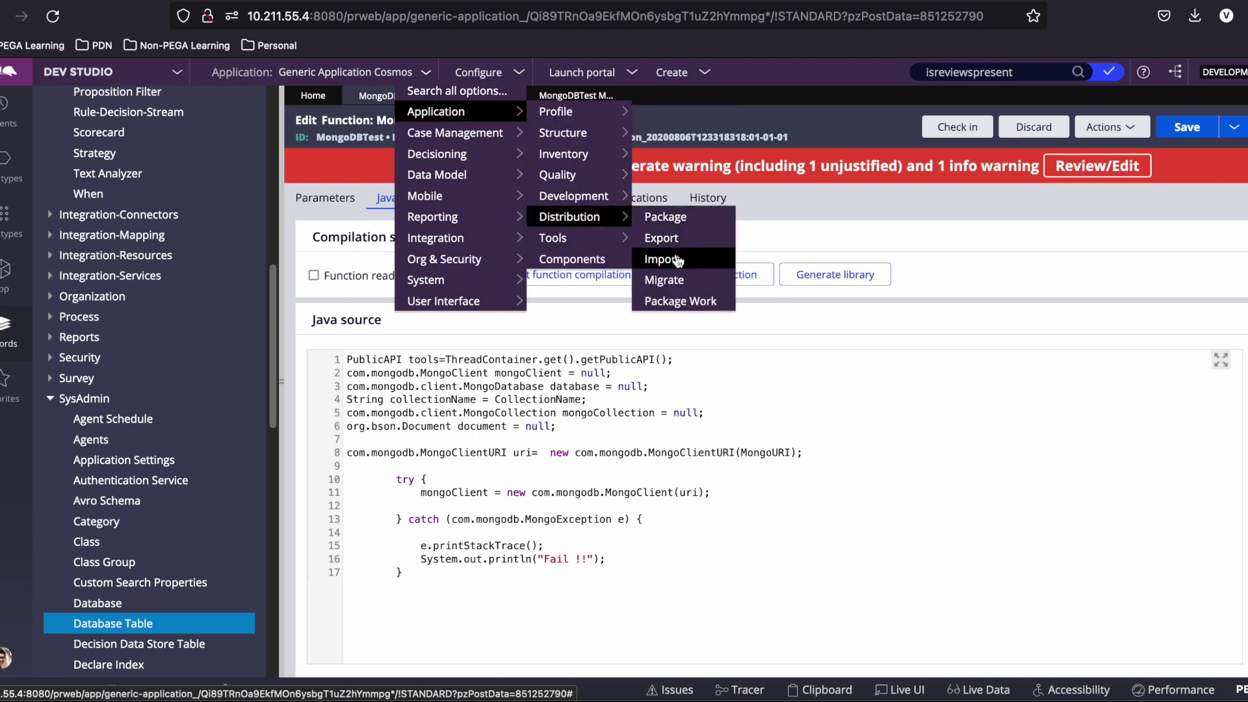
left_click(676, 259)
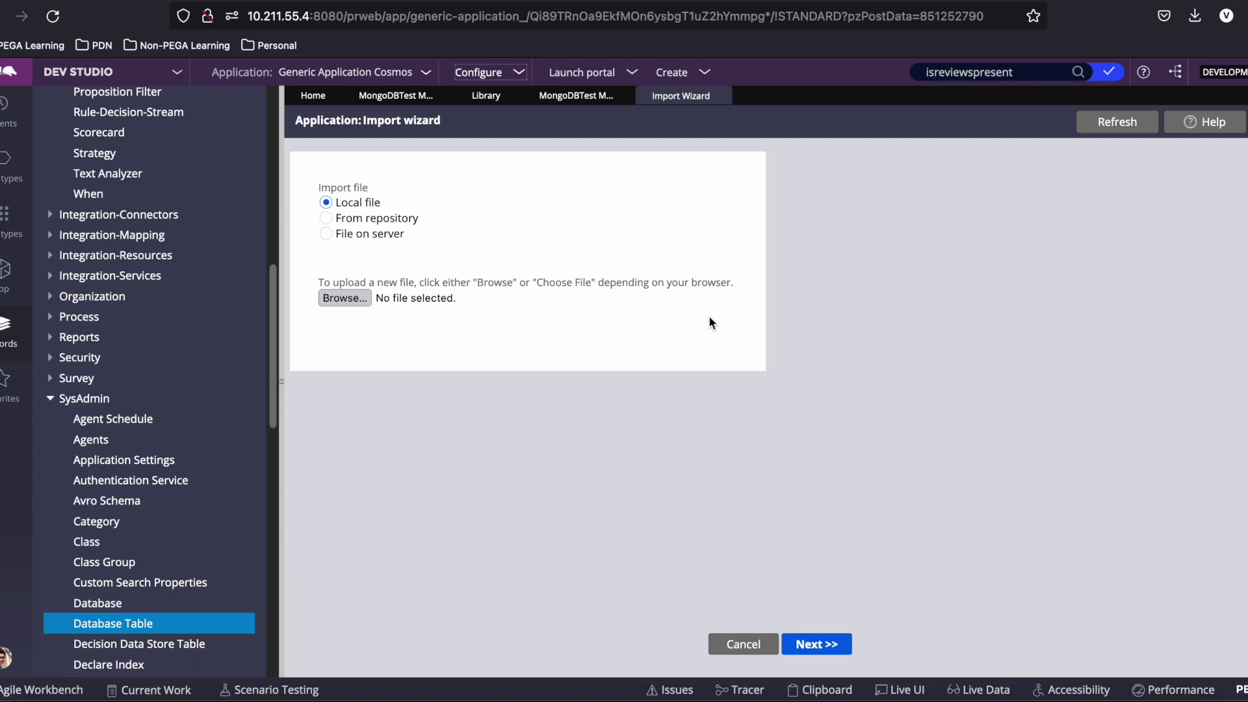
Choose the local file mongo-java-driver-3.12.11.jar from Documents/Testing for import and proceed to its file information.
left_click(345, 298)
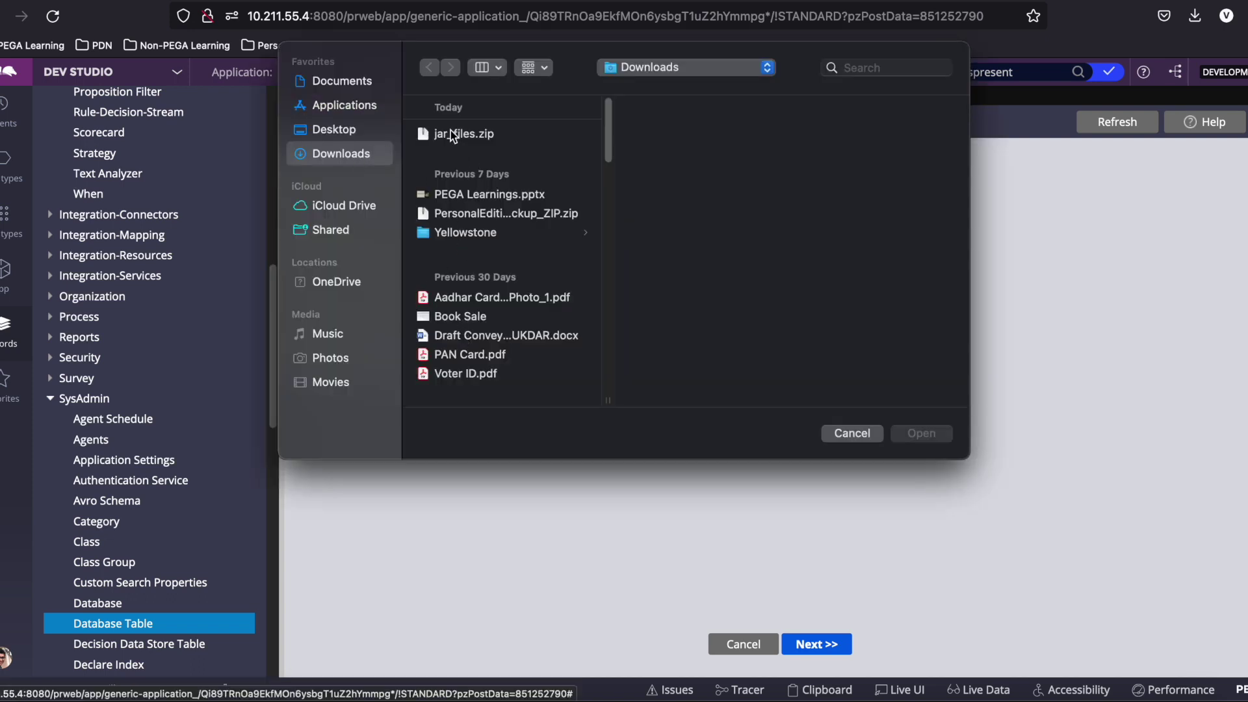
left_click(344, 83)
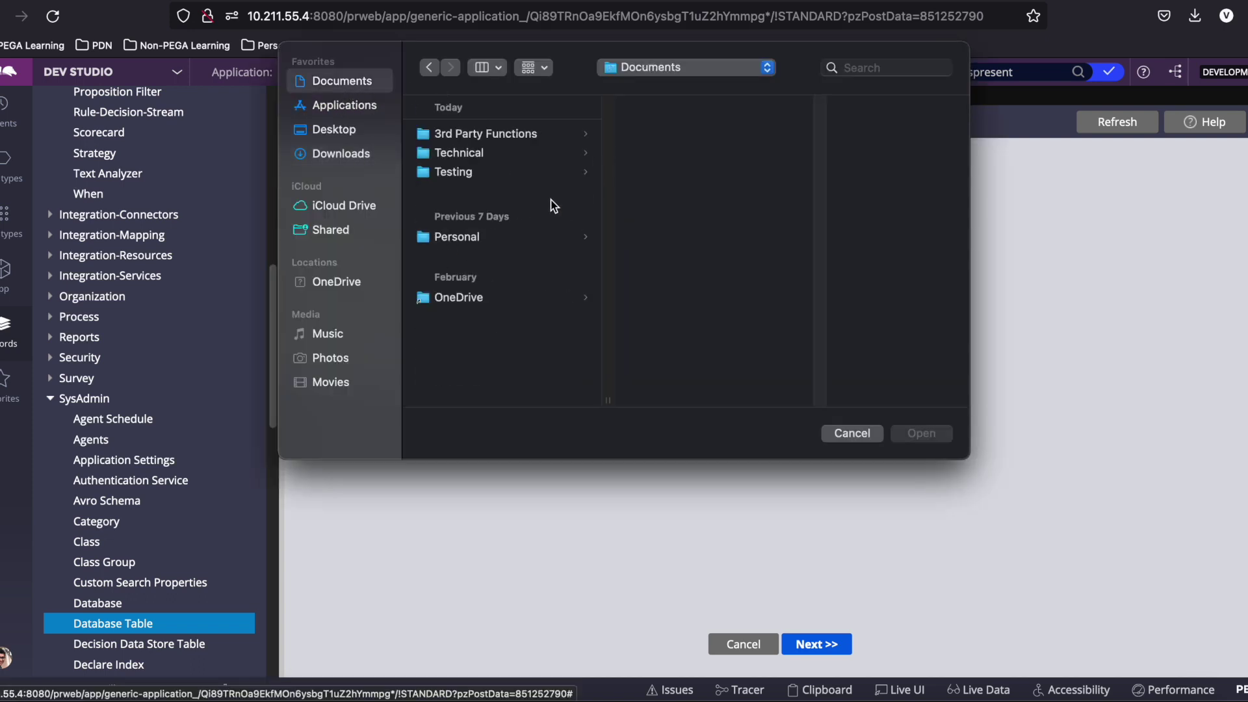
left_click(466, 173)
left_click(667, 259)
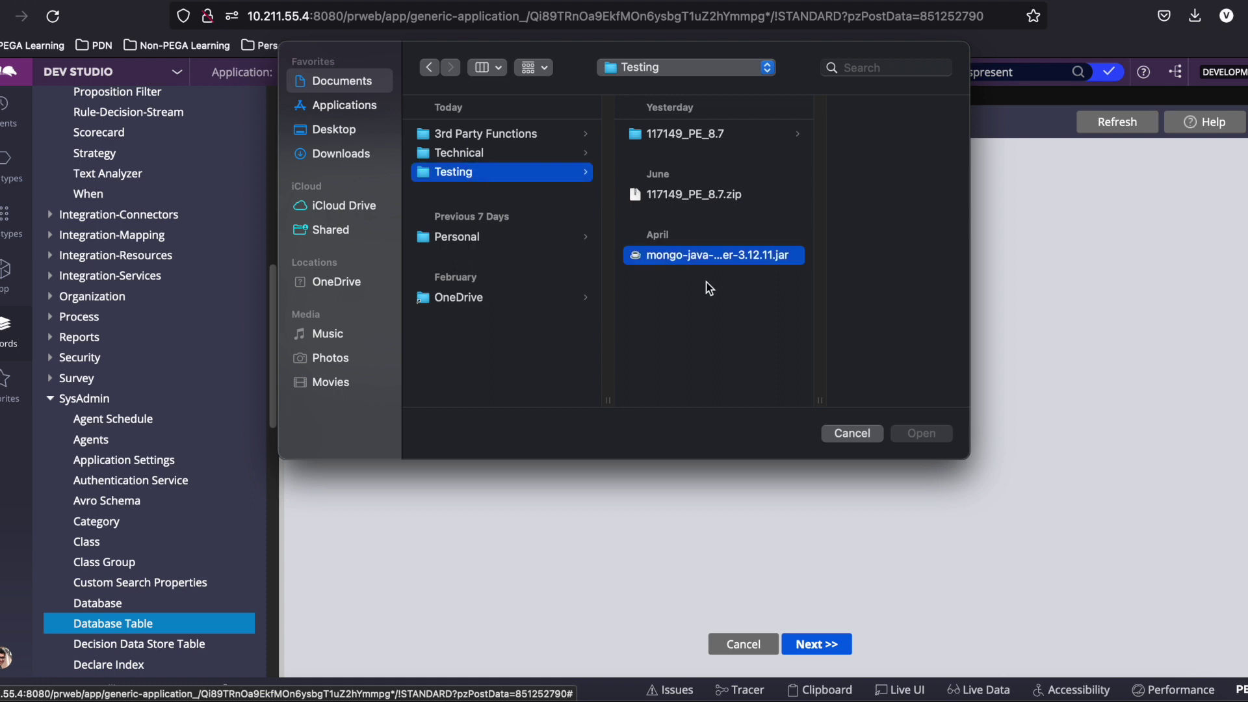
left_click(921, 432)
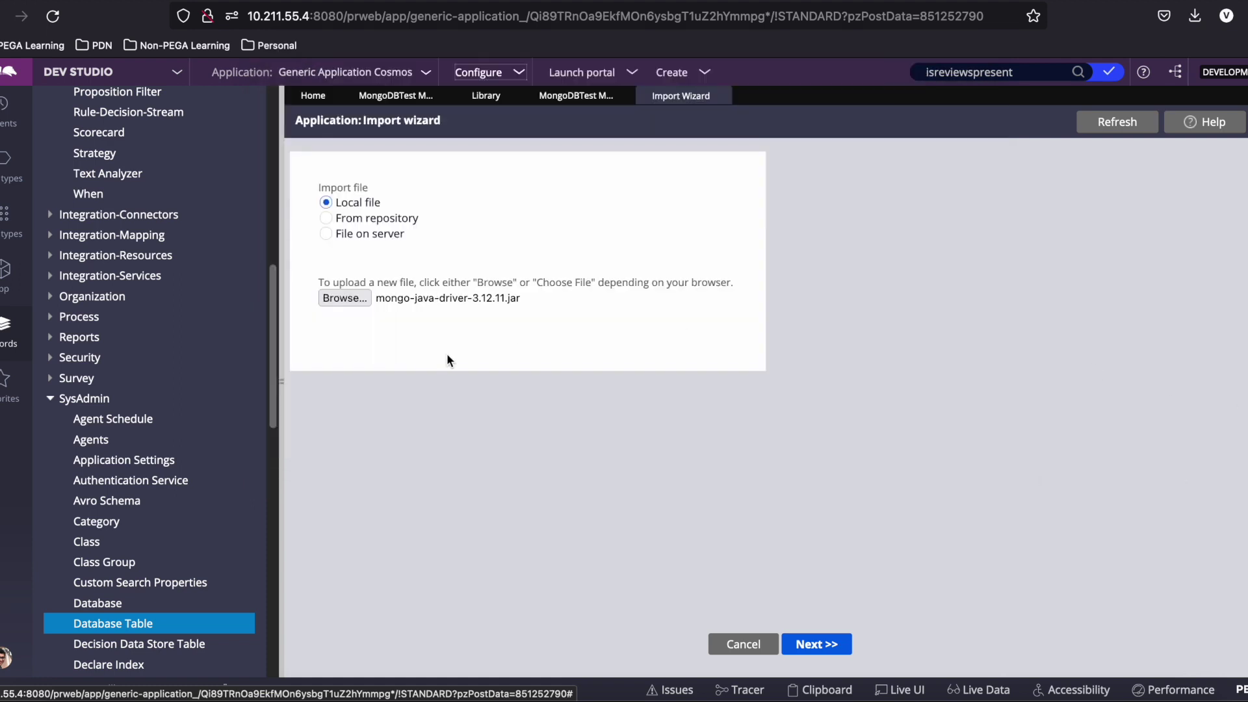
left_click(845, 645)
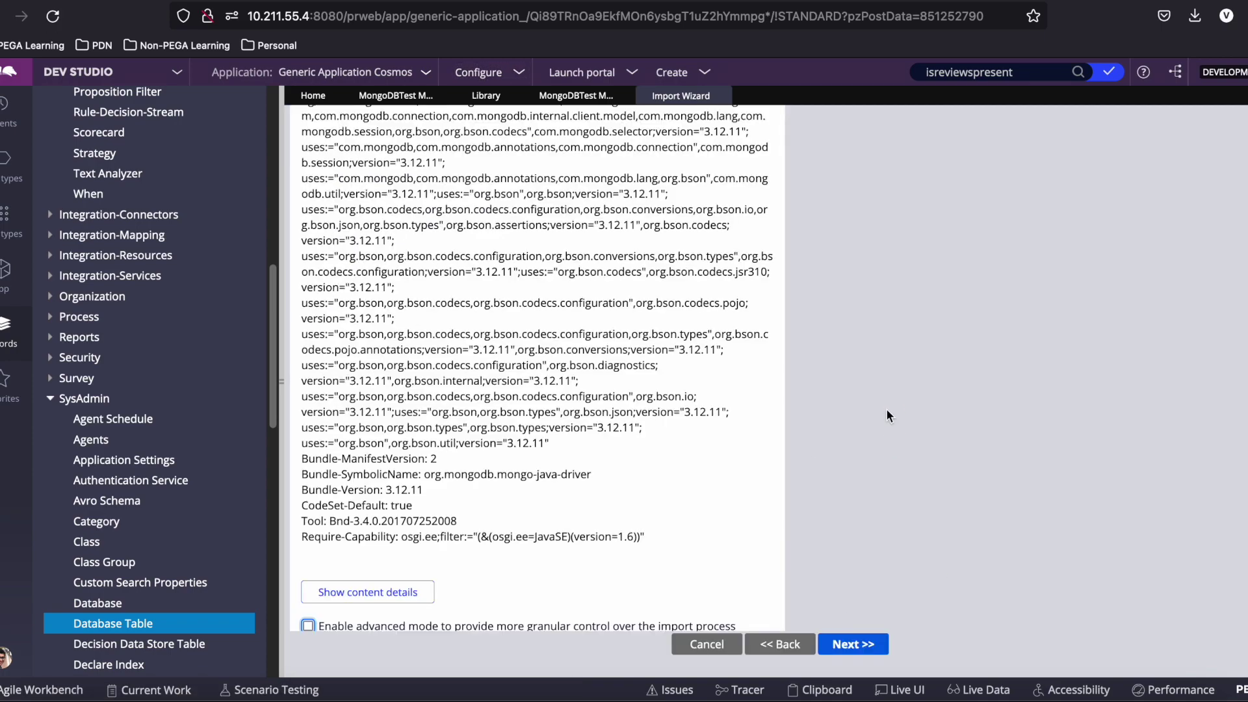
Review the driver archive's file information and proceed through the wizard with codeset name Customer and version 06-01-01.
scroll(882, 436, "down", 2)
scroll(407, 344, "up", 15)
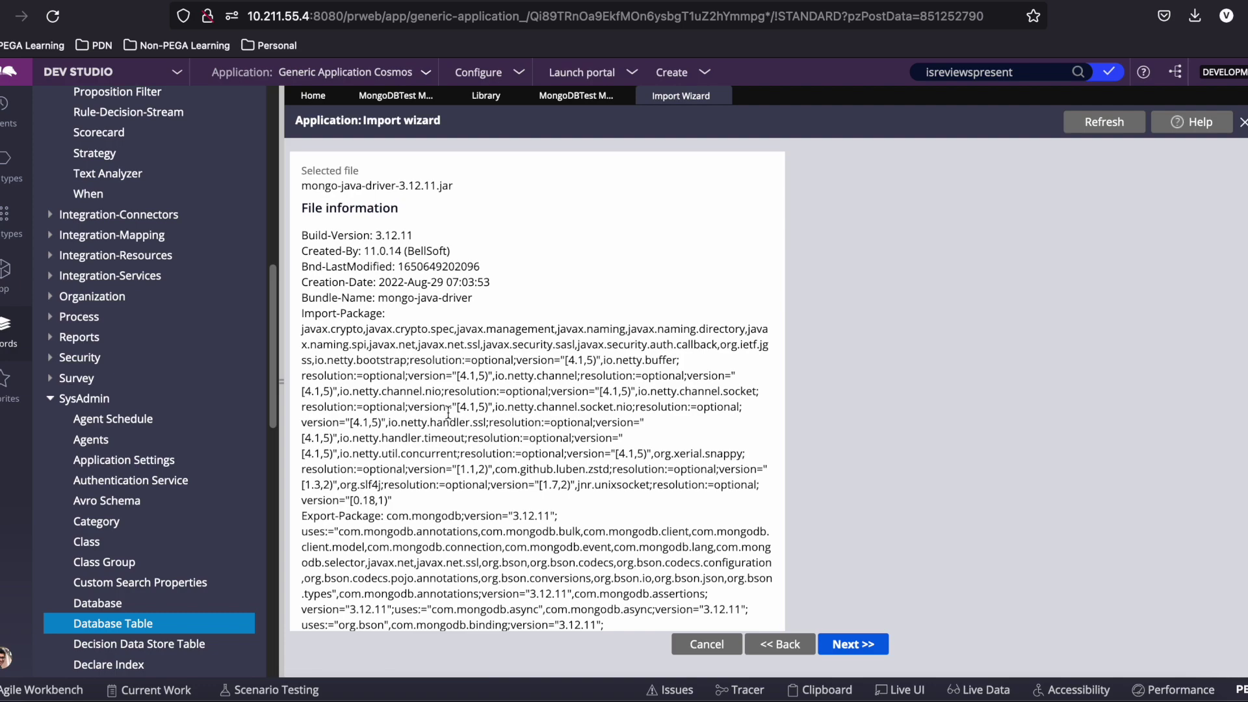
scroll(481, 468, "down", 10)
scroll(481, 469, "down", 4)
scroll(654, 513, "up", 1)
scroll(655, 520, "down", 2)
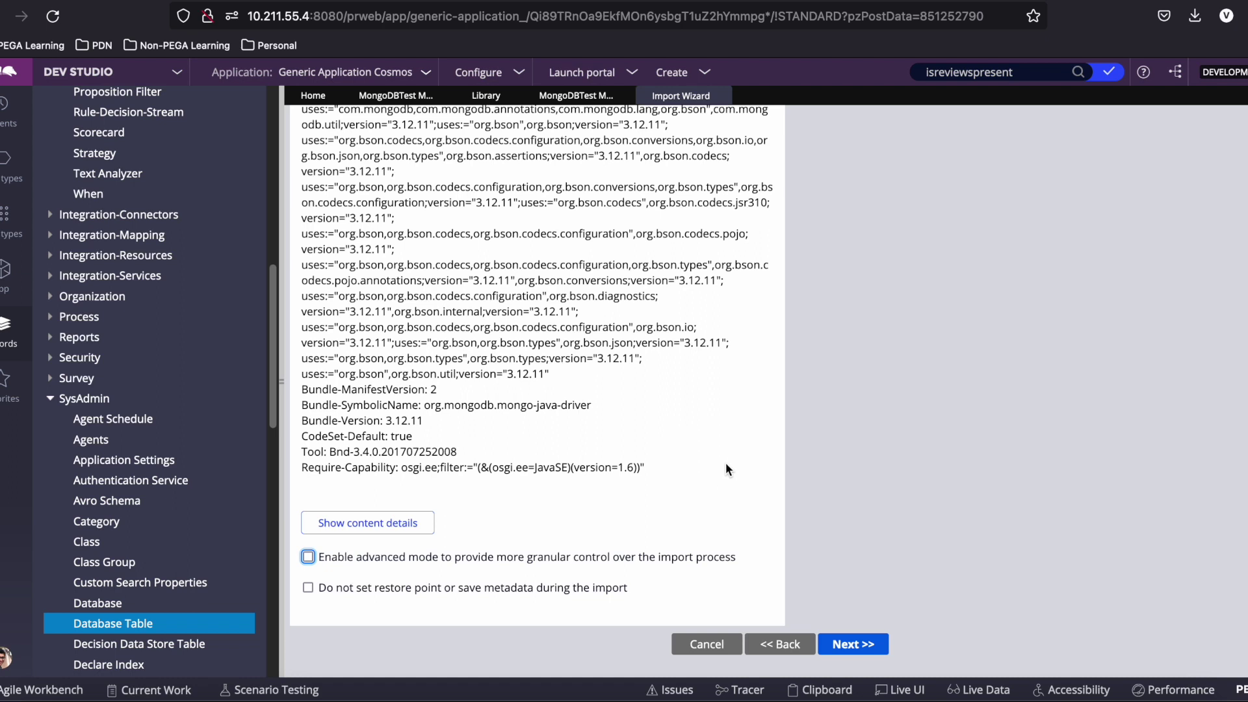
scroll(725, 463, "up", 2)
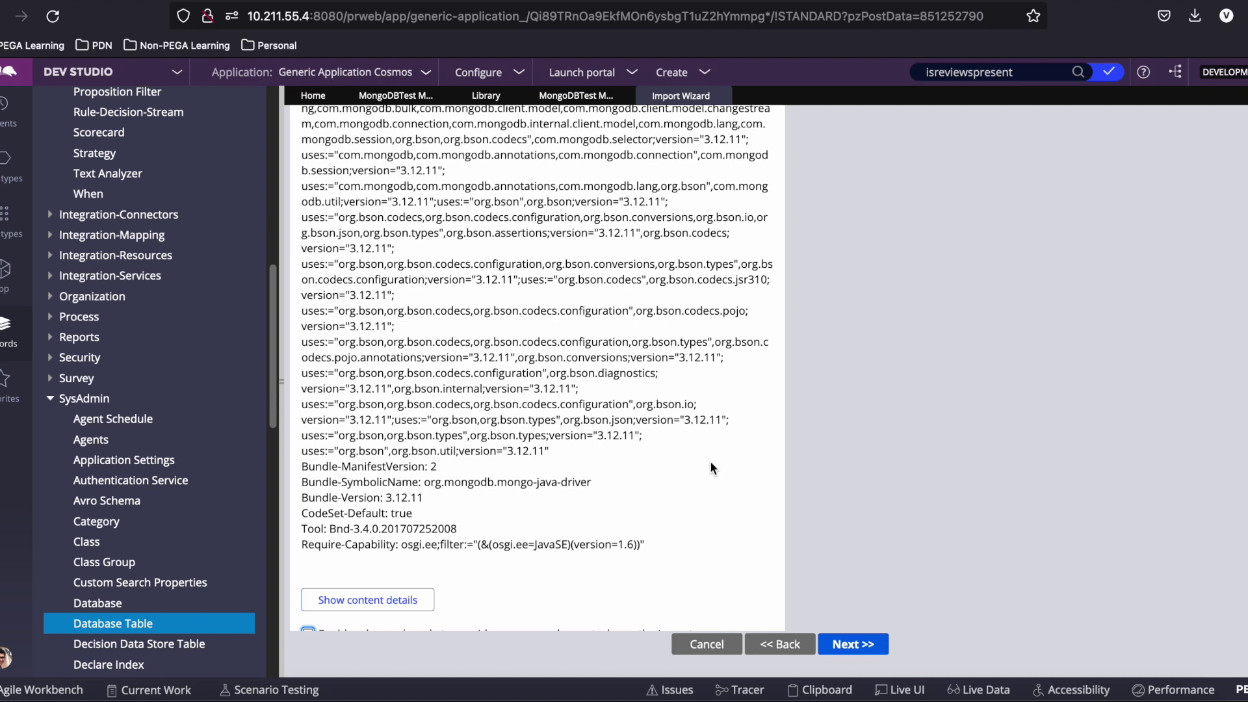
left_click(855, 646)
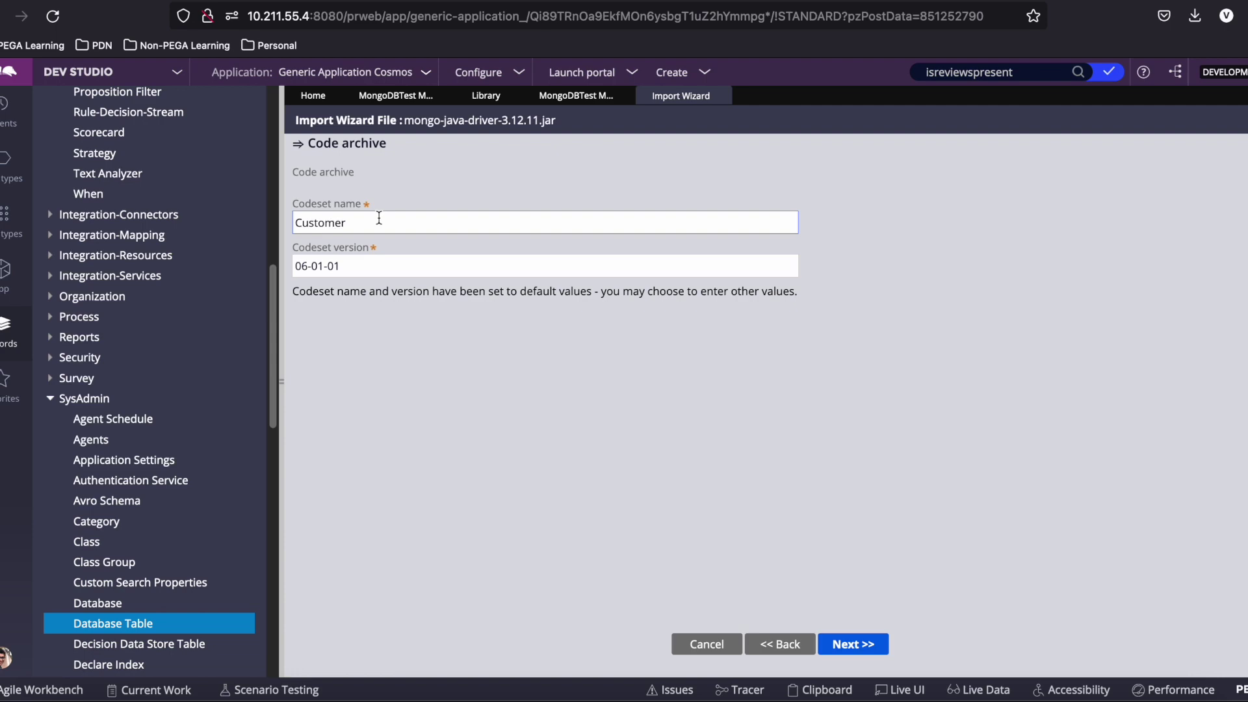
left_click(853, 644)
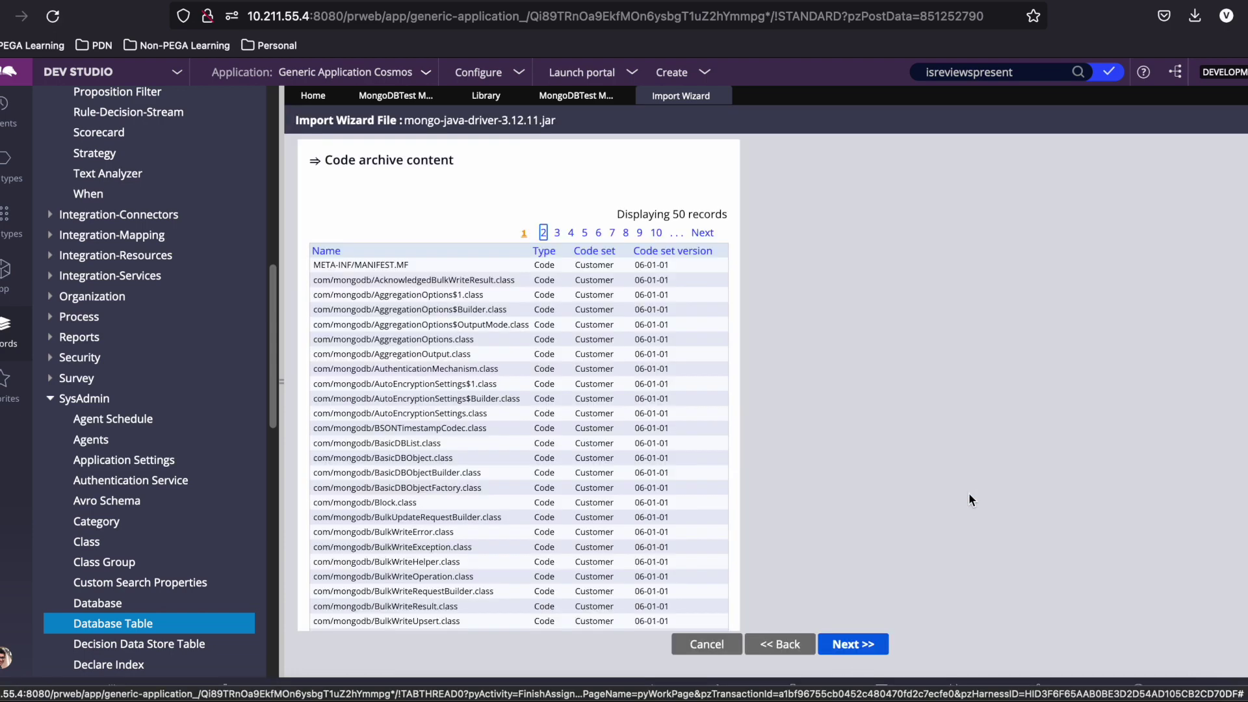
Browse the driver classes in the code archive content, including page 4.
scroll(650, 458, "down", 6)
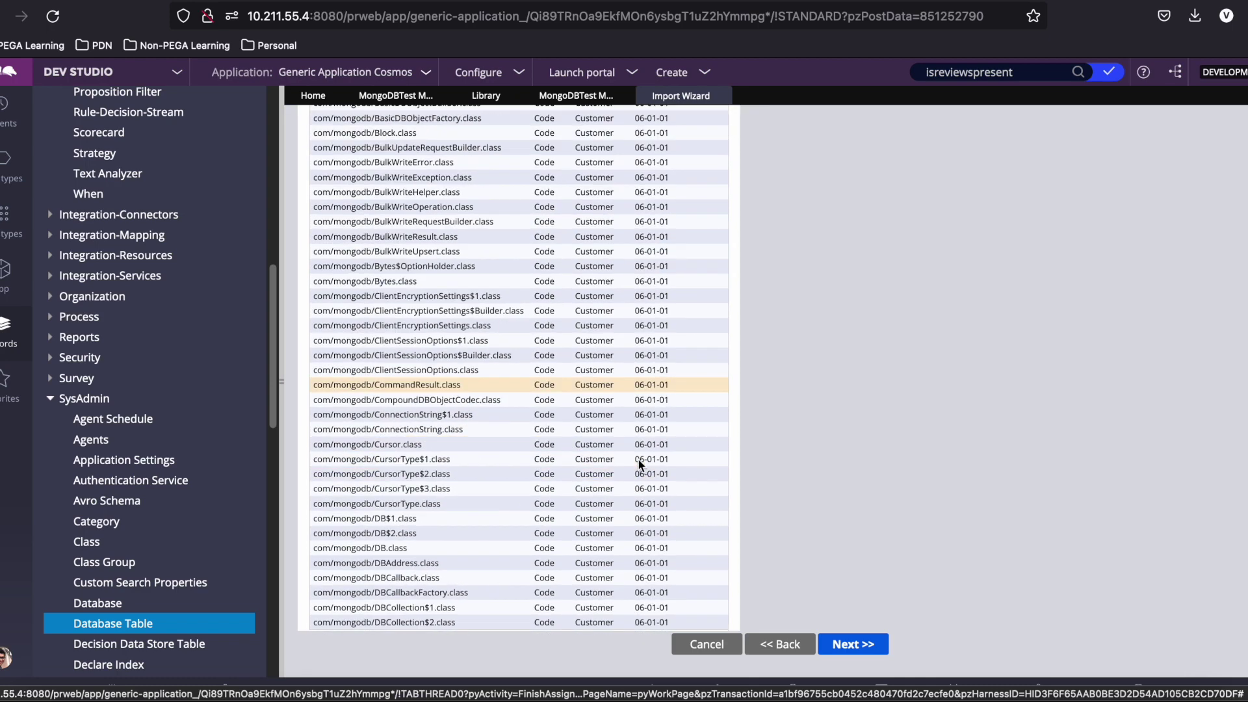
scroll(638, 458, "up", 6)
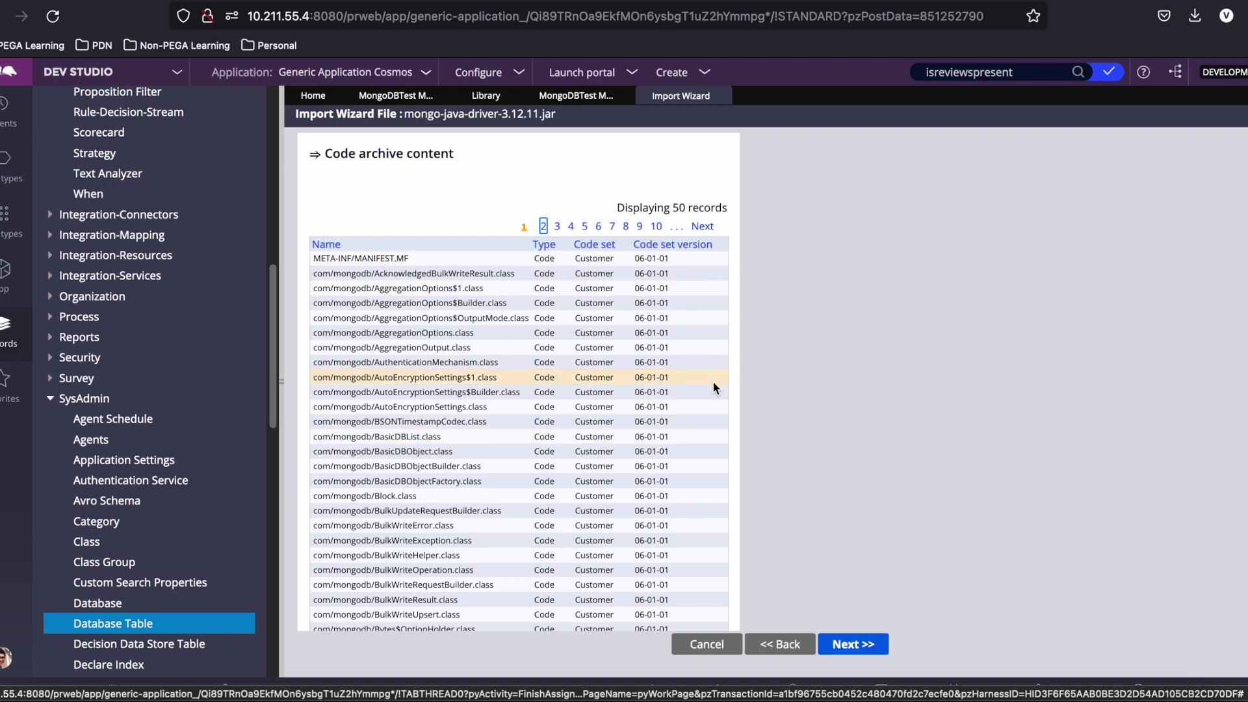
scroll(621, 420, "down", 3)
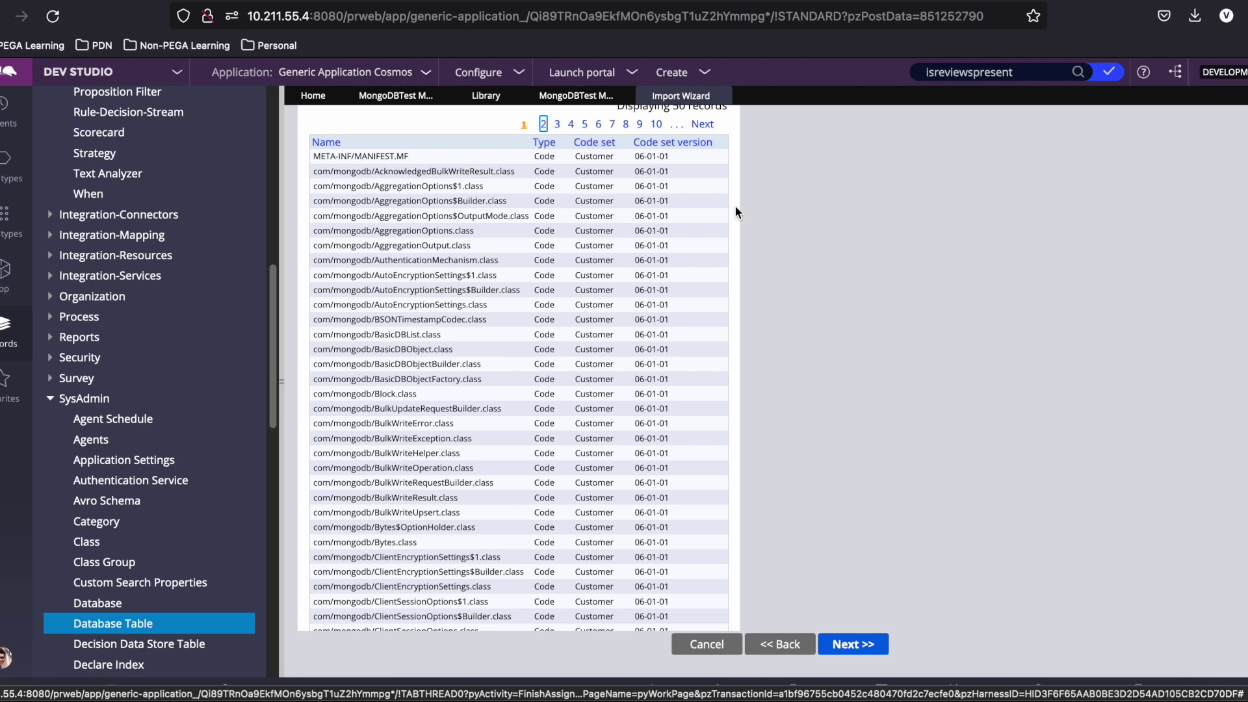
left_click(572, 125)
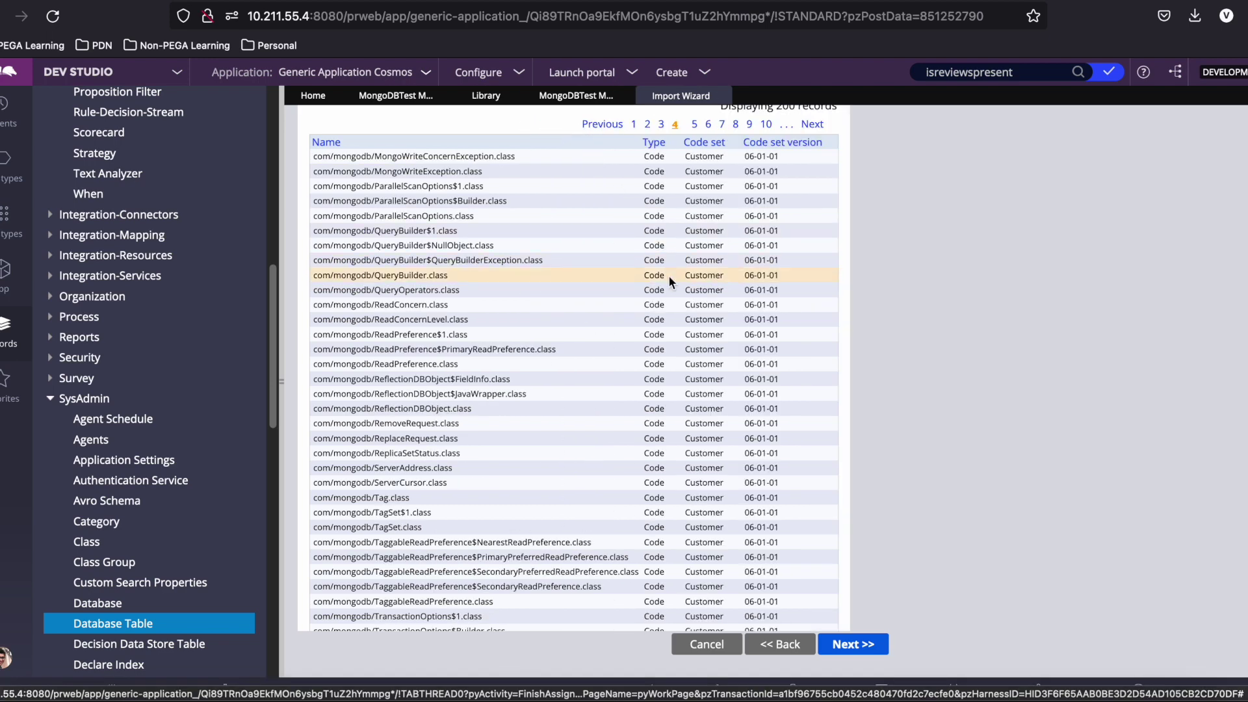
Browse pages 3 and 2 of the code archive content for the MongoDB driver classes.
left_click(661, 126)
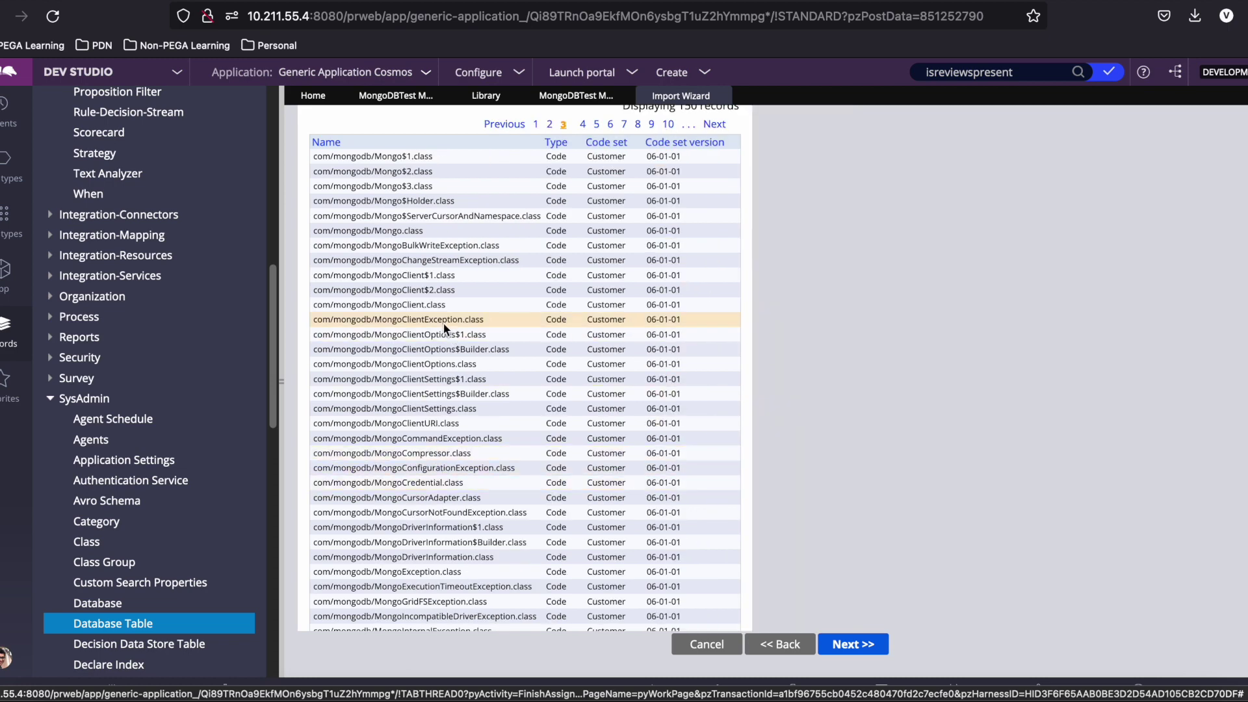
scroll(456, 480, "down", 1)
scroll(455, 479, "down", 1)
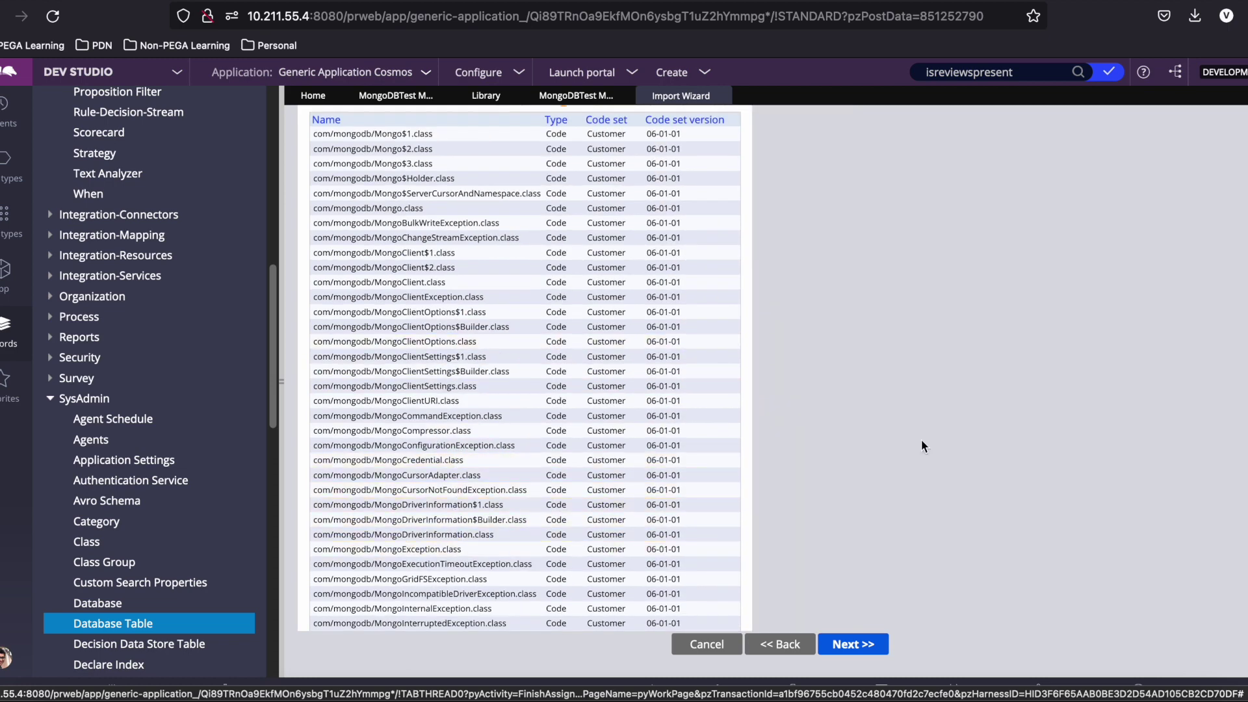
scroll(749, 367, "up", 5)
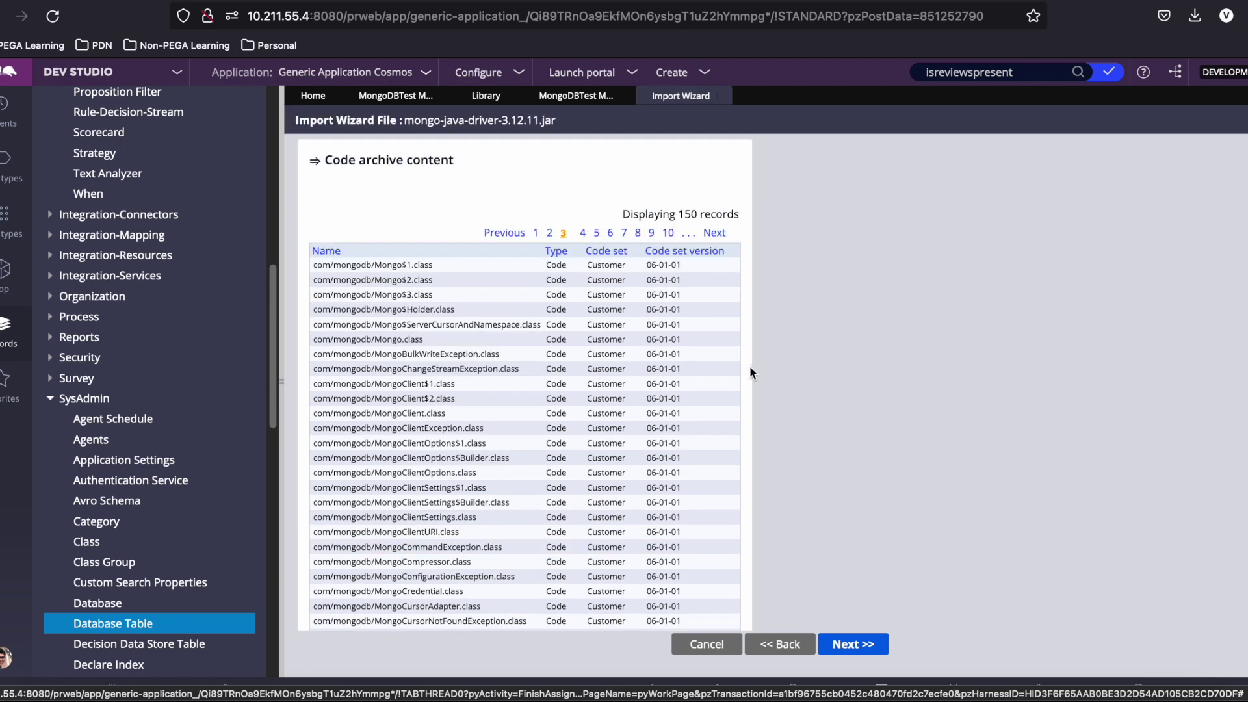
left_click(549, 233)
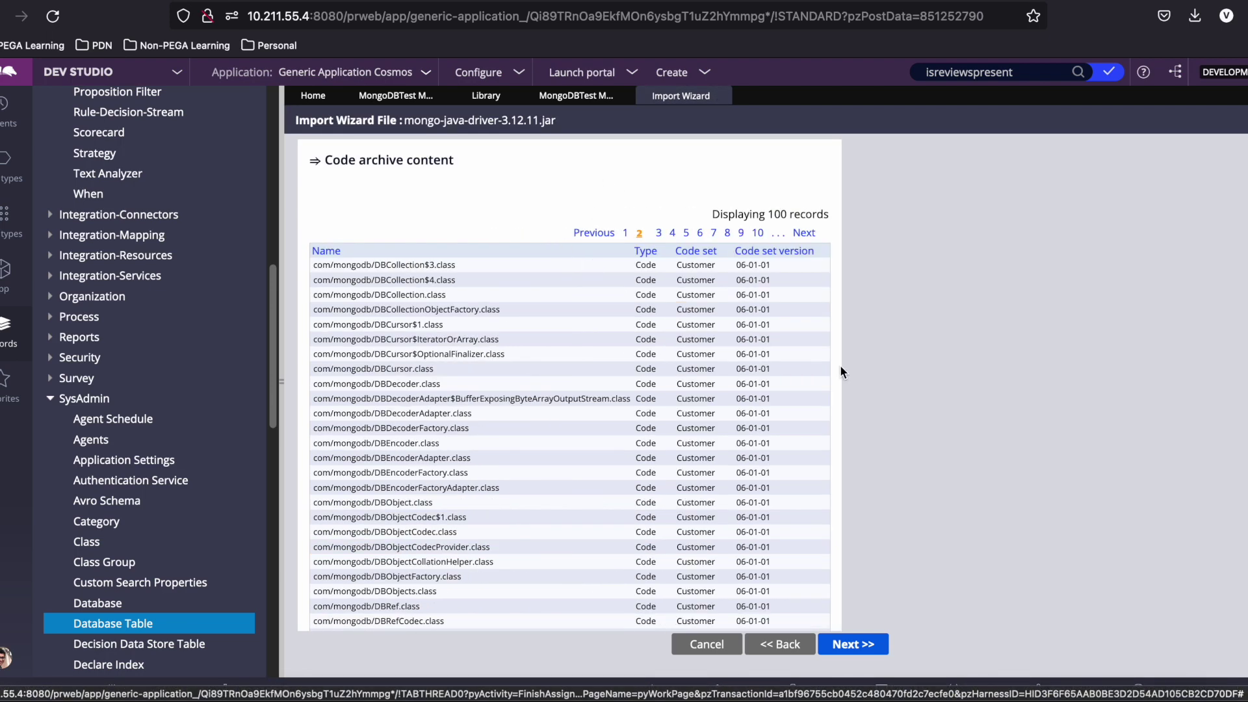
scroll(565, 506, "down", 1)
scroll(565, 505, "down", 5)
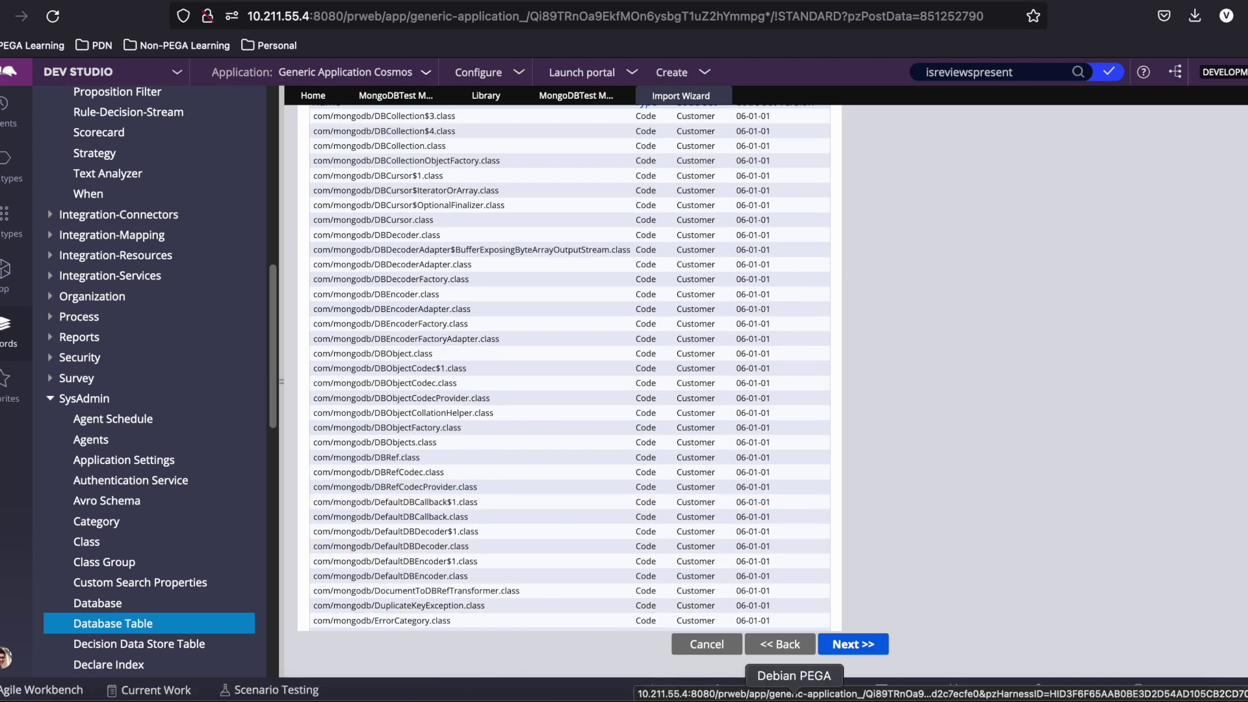
scroll(888, 338, "up", 5)
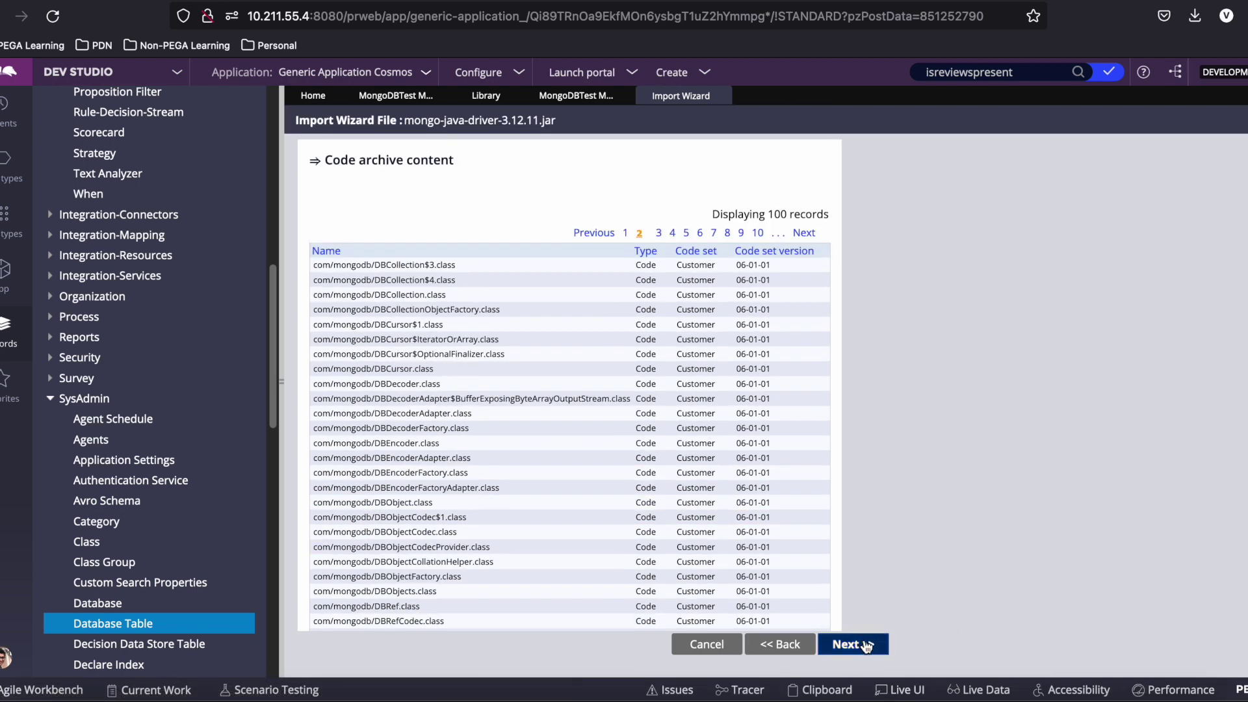
Run the import of mongo-java-driver-3.12.11.jar and finish the Import wizard.
left_click(865, 646)
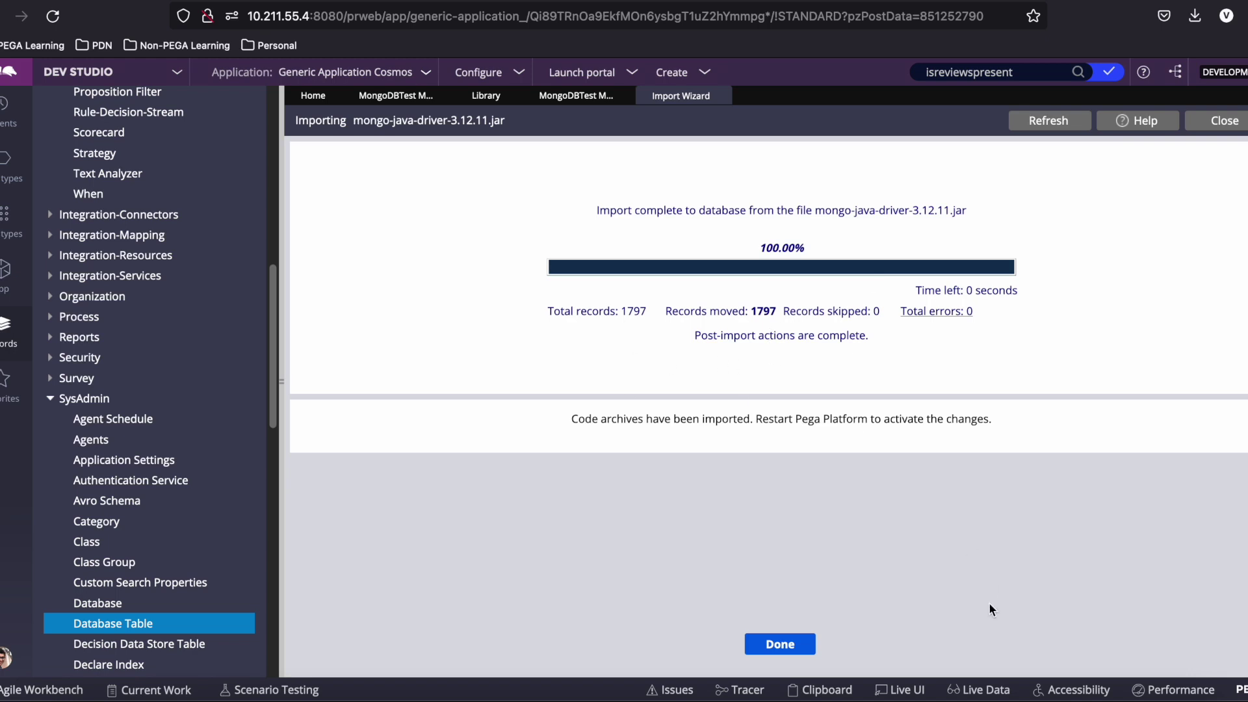
left_click_drag(565, 428, 975, 427)
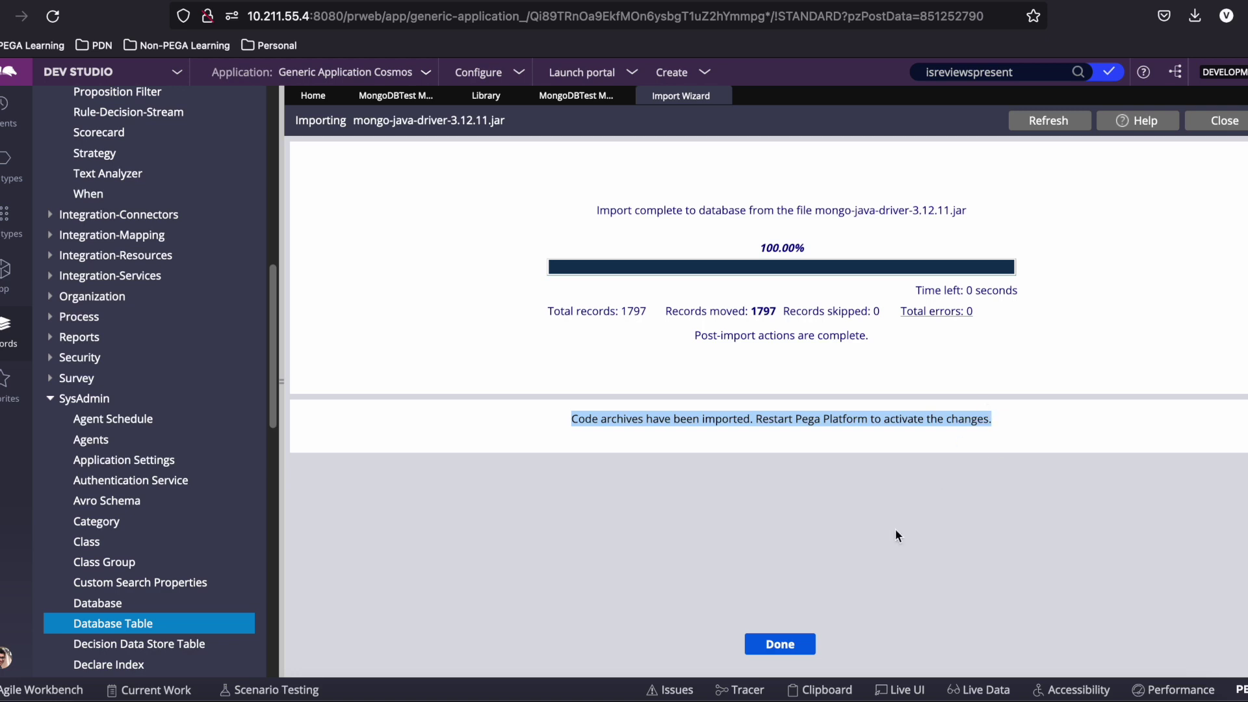
left_click(800, 644)
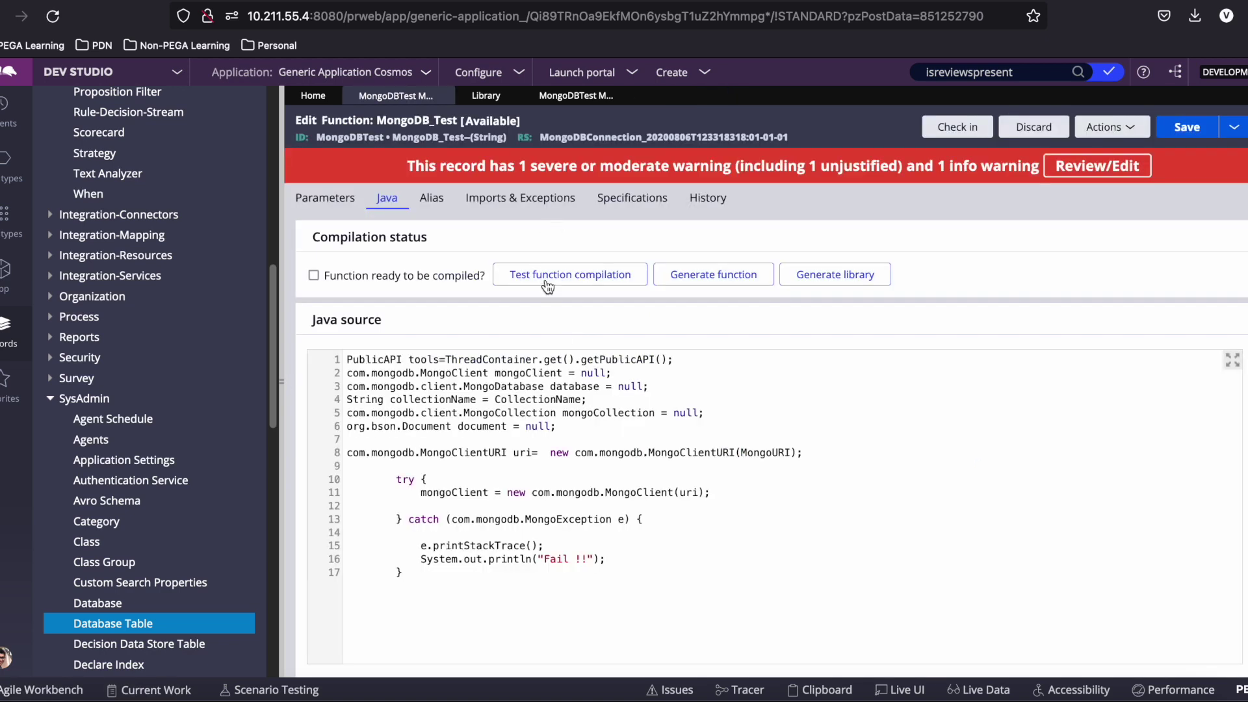
Try to save MongoDB_Test marked as ready to be compiled, and clear that flag and save again.
left_click(314, 275)
left_click(1188, 126)
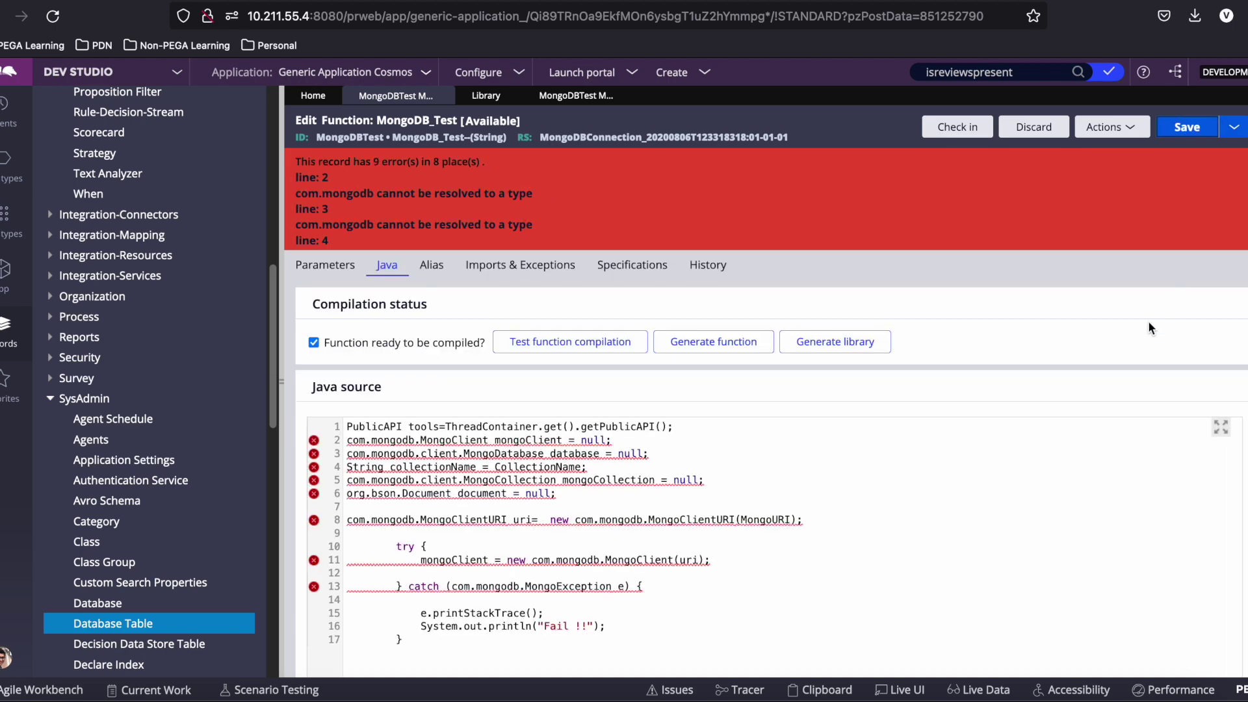
left_click(314, 342)
left_click(1185, 127)
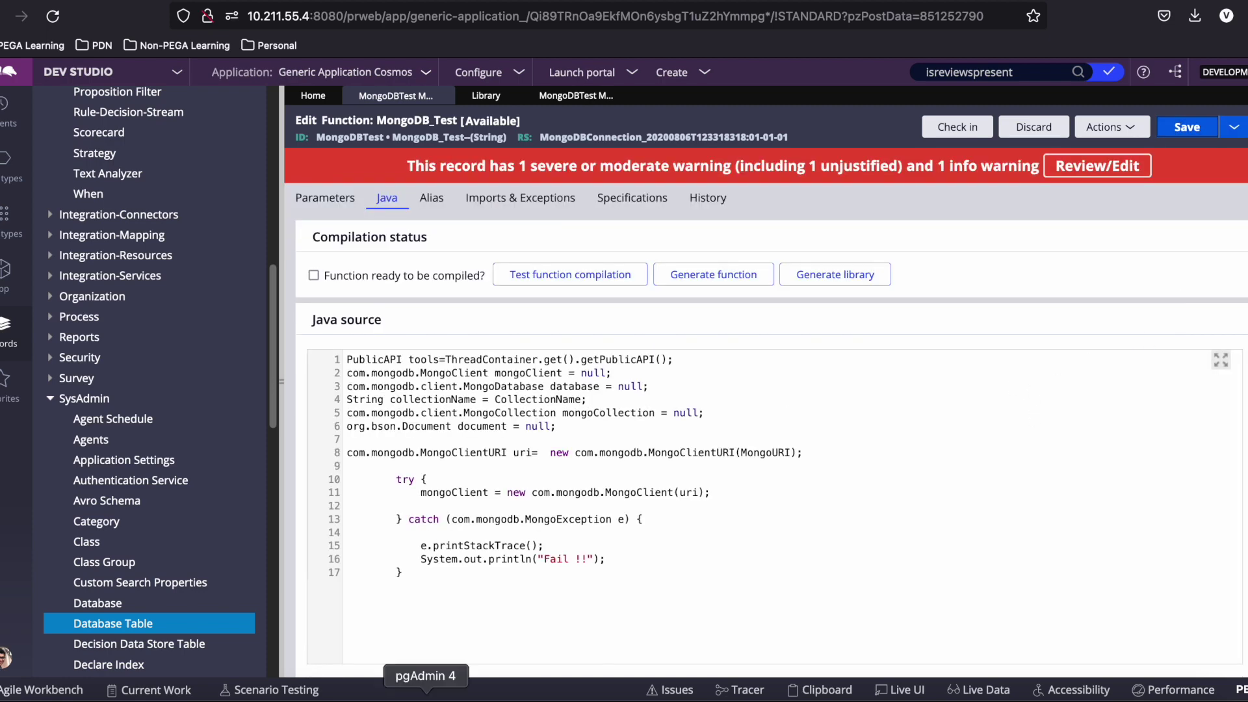
Check the Pega server log in the terminal, and log in to PEGA PE in a new Firefox tab.
left_click(550, 697)
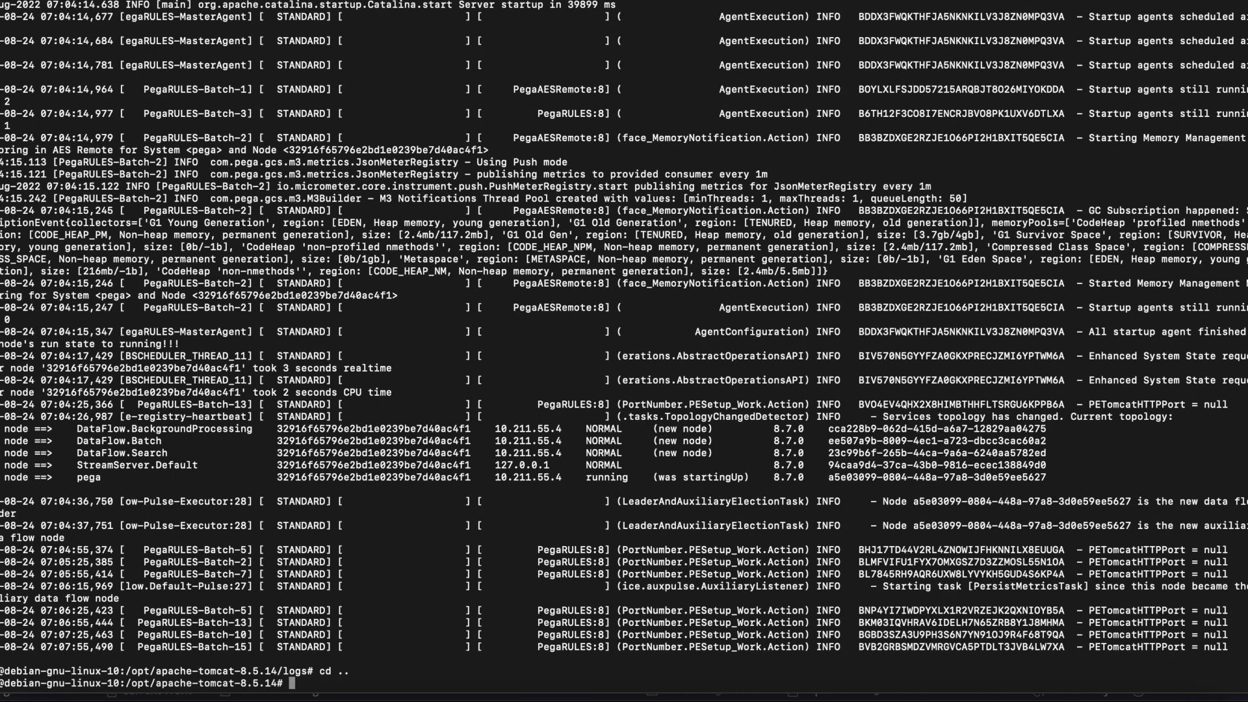
key("super+grave")
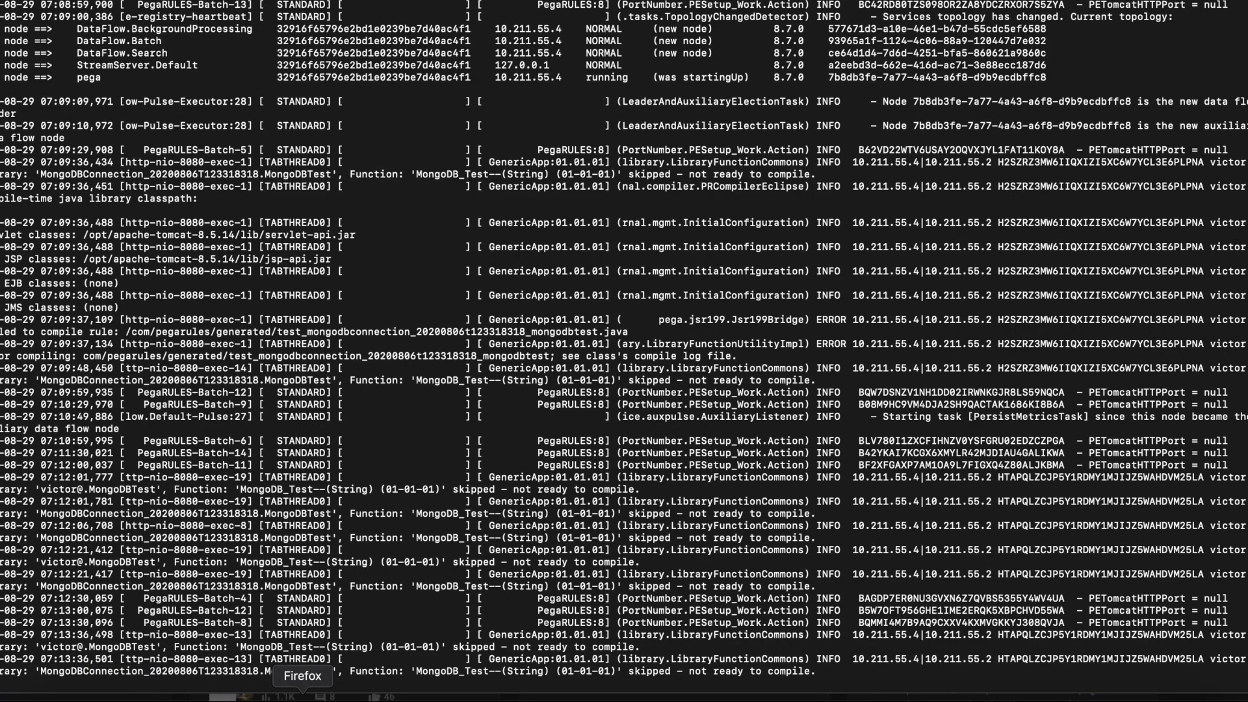
left_click(286, 689)
key("super+t")
left_click(71, 54)
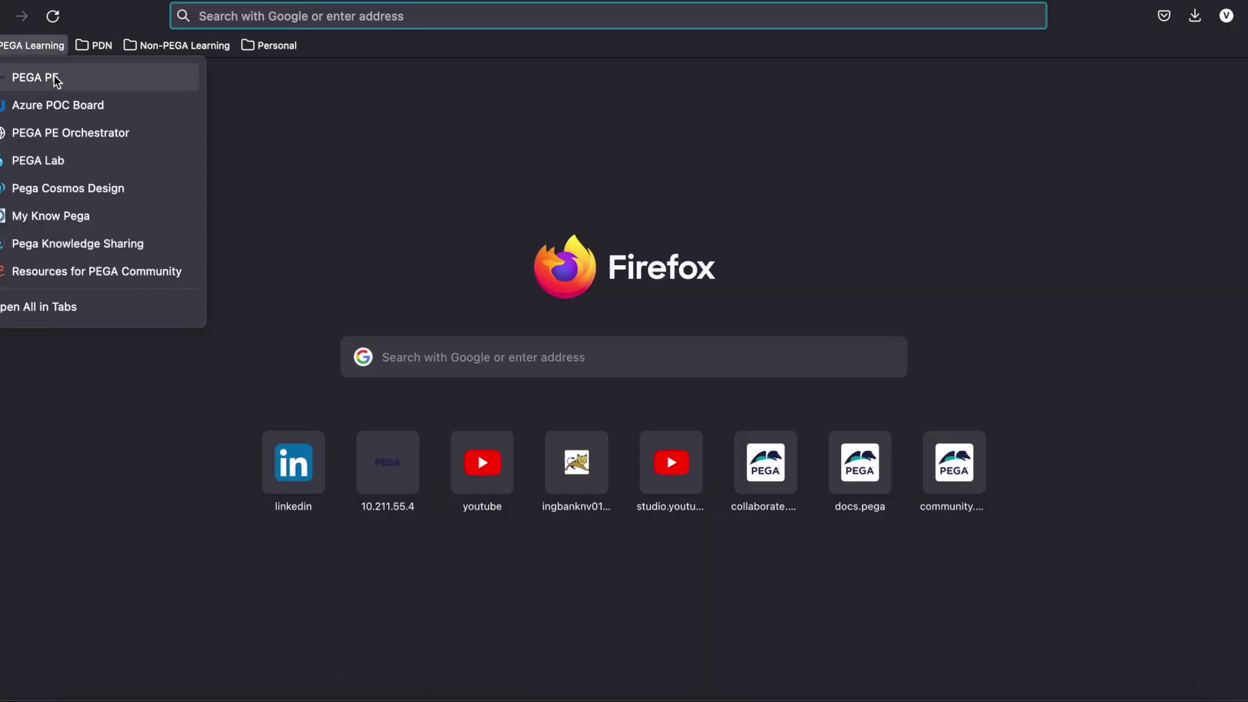
left_click(54, 78)
left_click(549, 371)
left_click(553, 357)
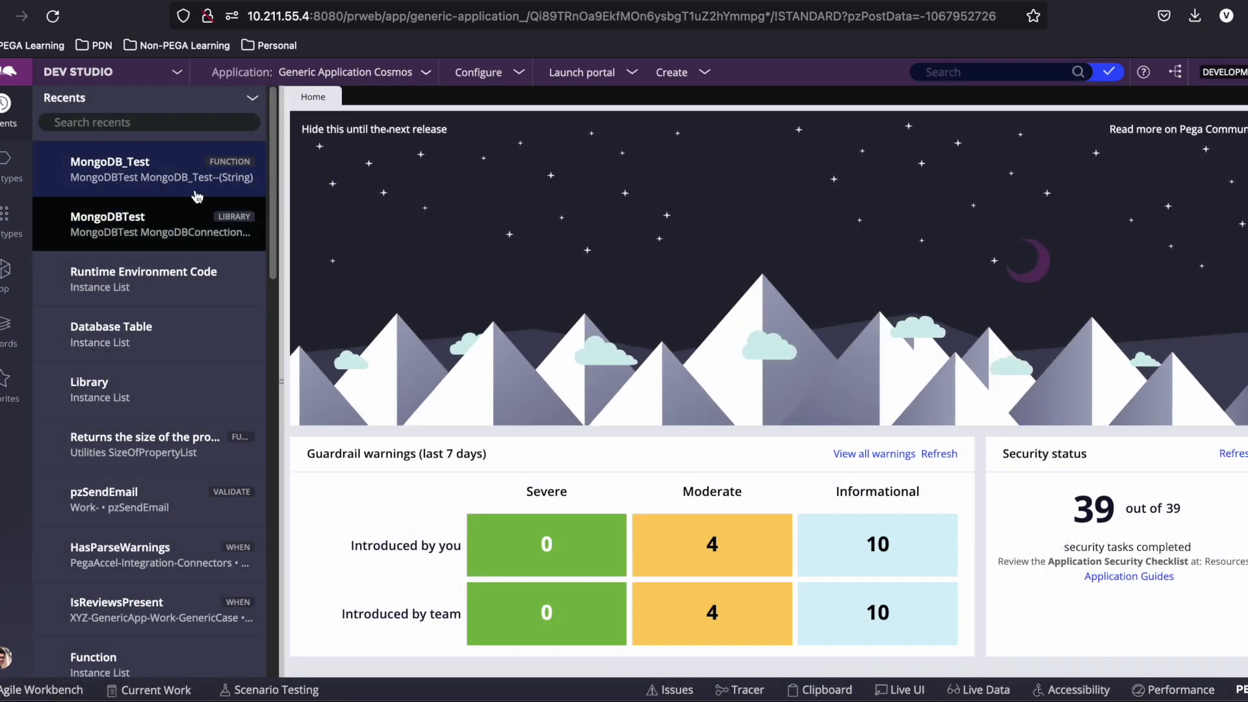
Open the MongoDB_Test function's Java source, mark it as ready to be compiled and save it.
left_click(162, 170)
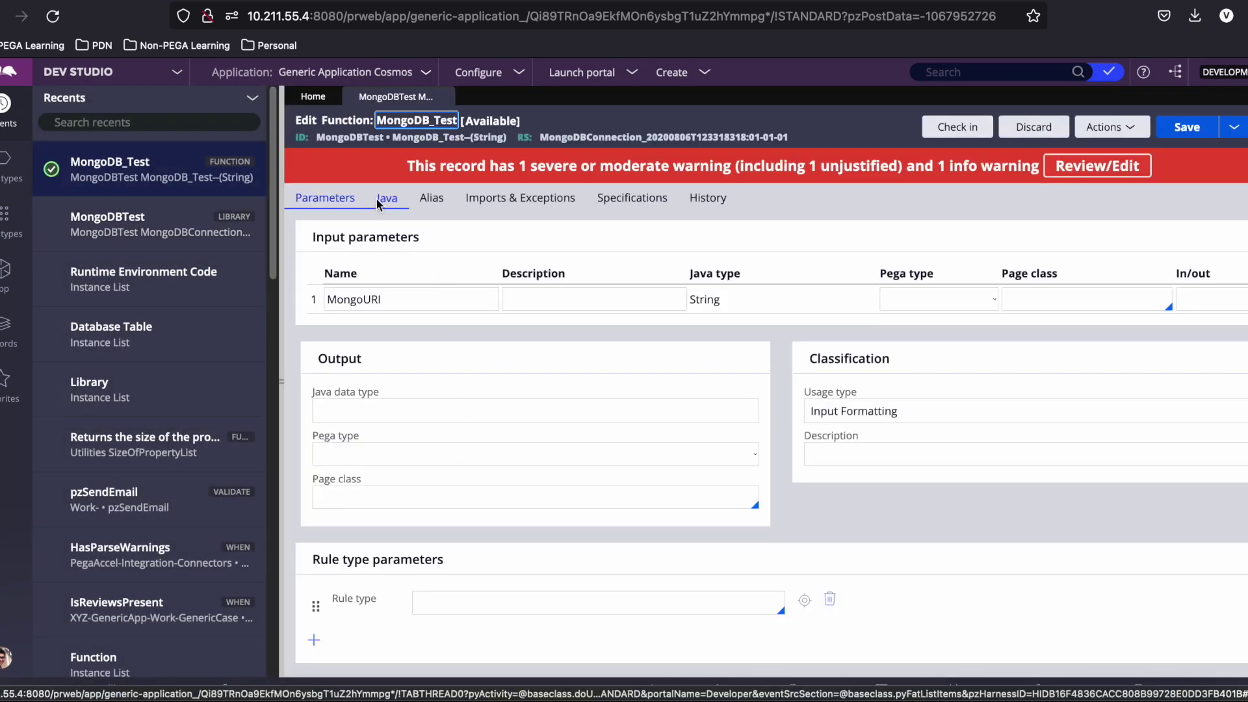
left_click(383, 199)
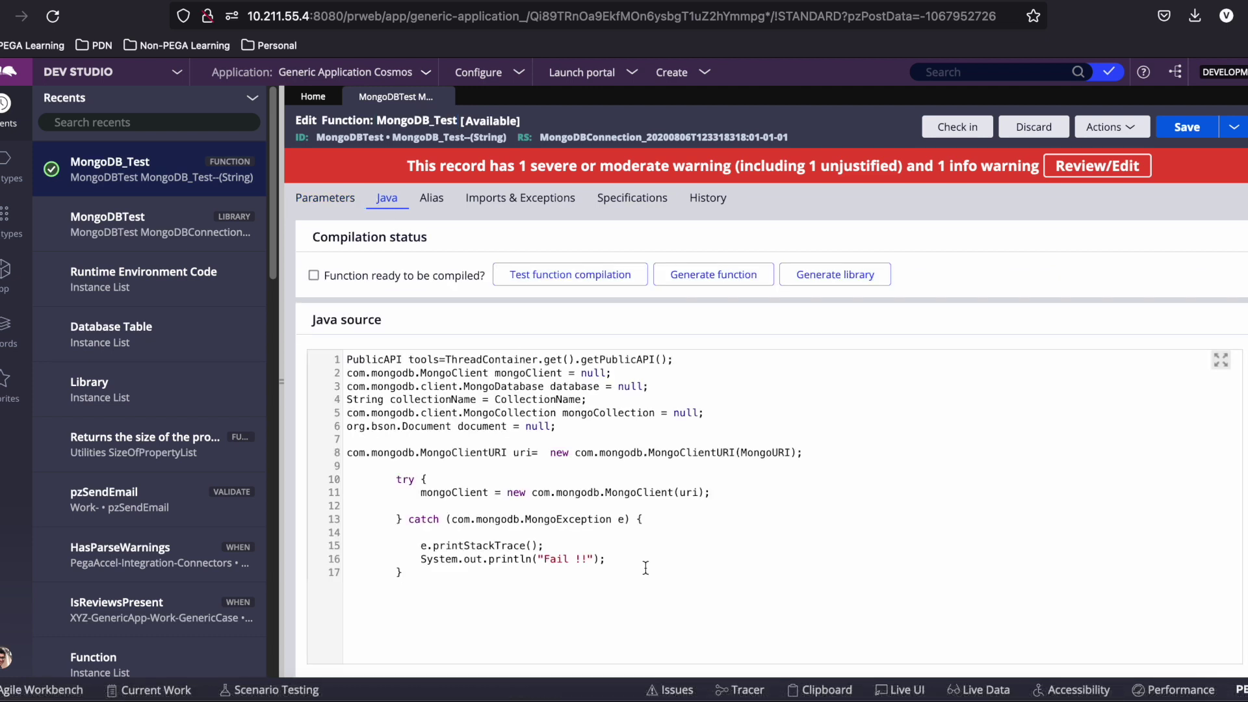
left_click(313, 275)
left_click(1189, 127)
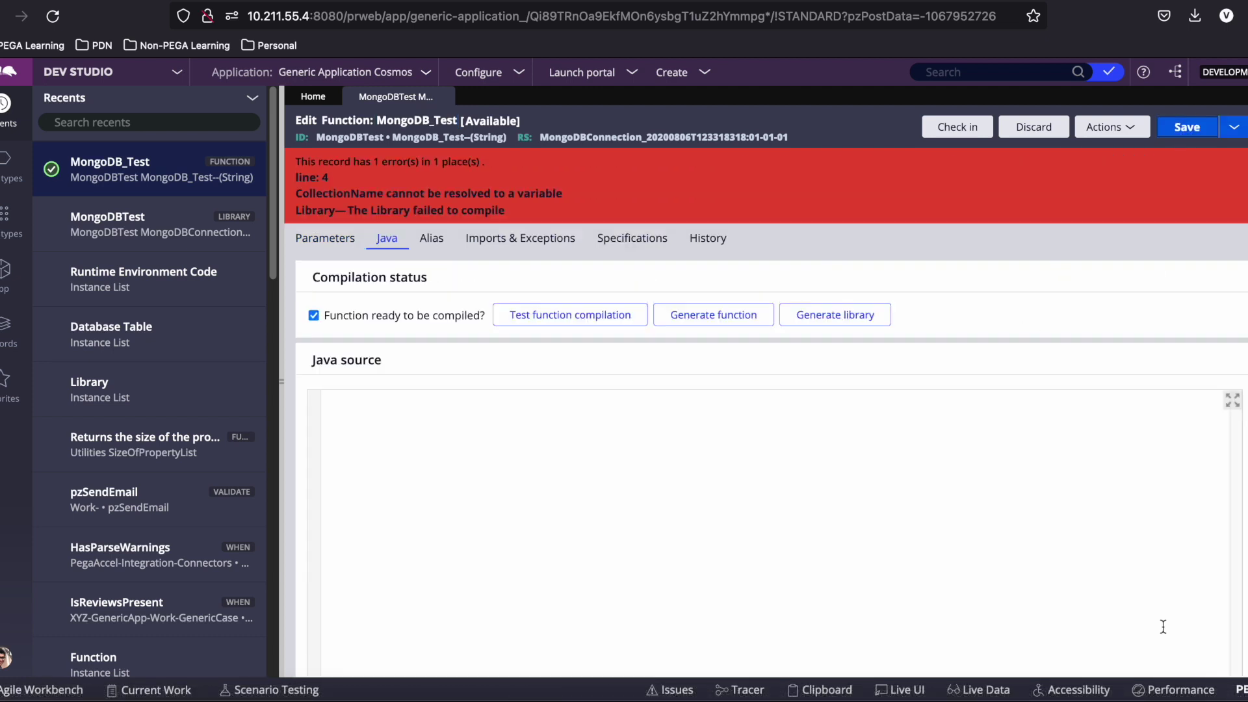
Check the CollectionName reference against the parameters, comment out line 4 of the Java source with // and save the function.
double_click(466, 193)
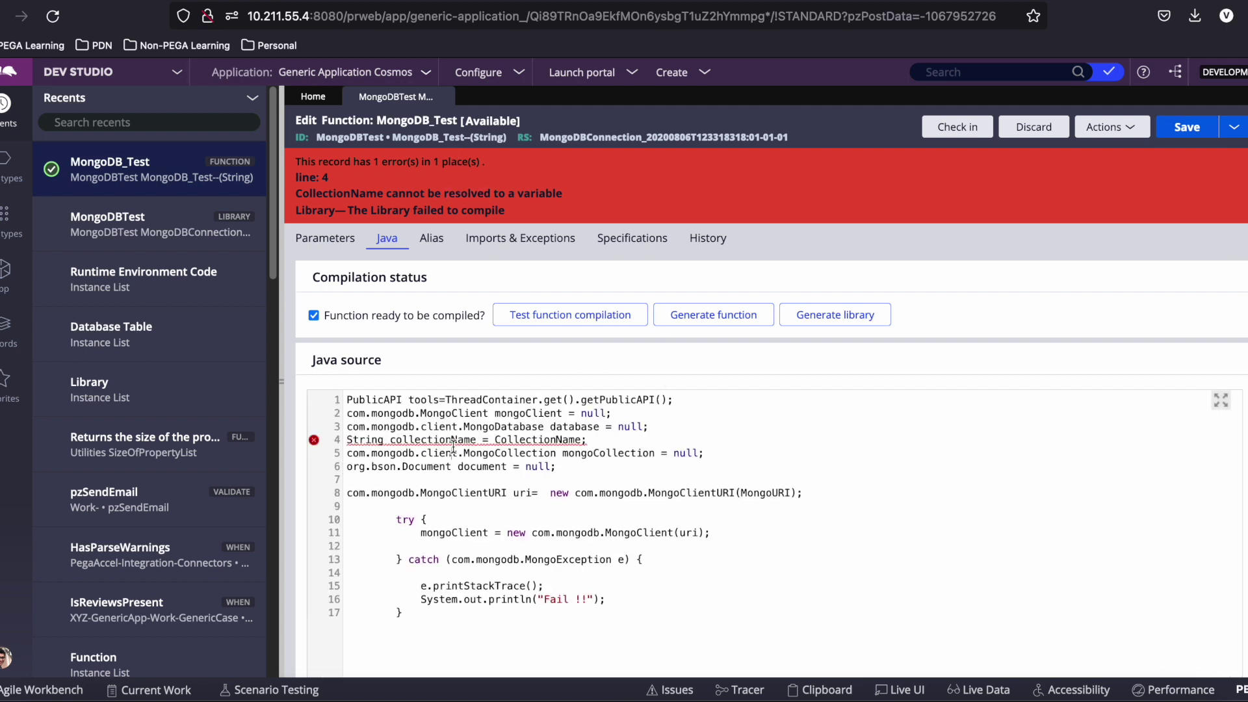
double_click(539, 440)
left_click(338, 238)
left_click(387, 238)
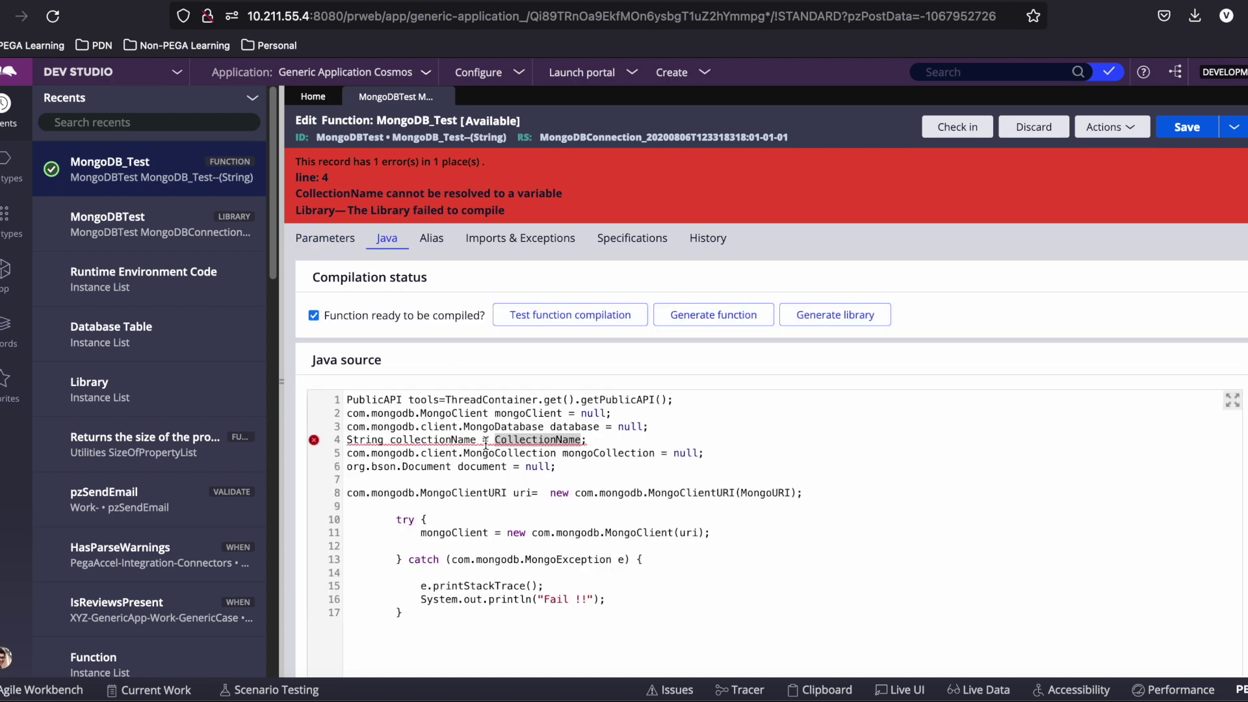
left_click(345, 441)
type("//")
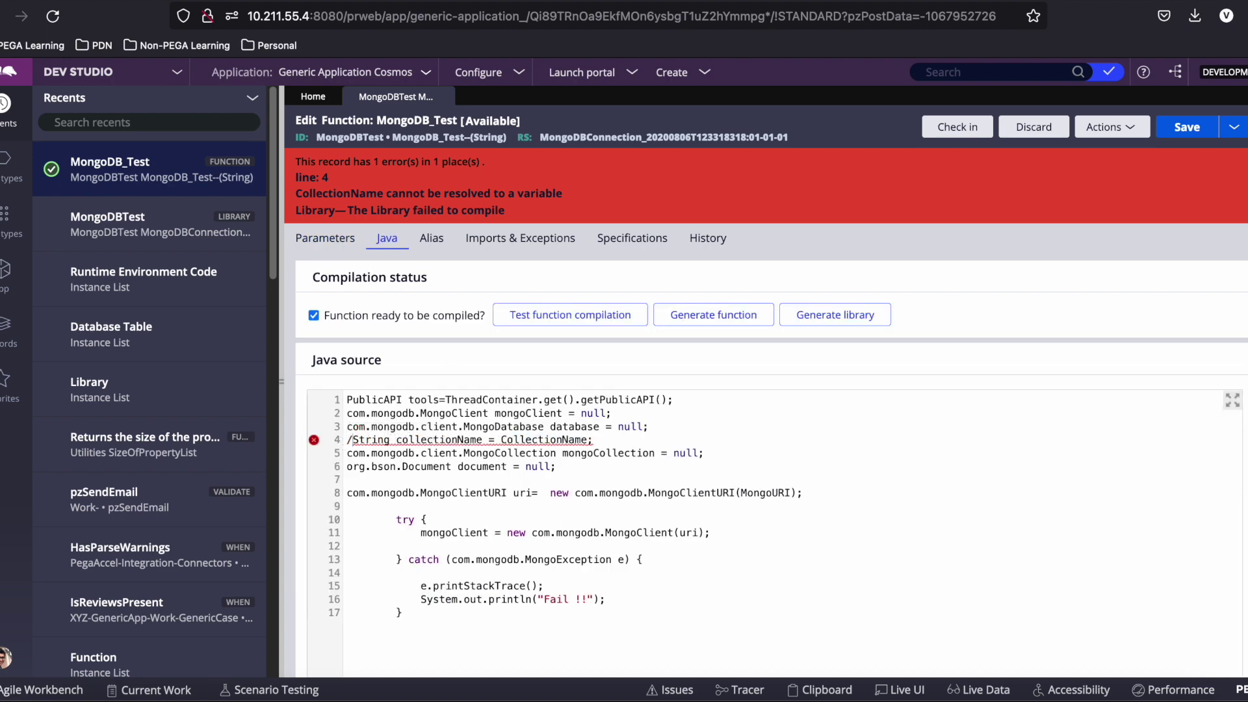
left_click(1188, 125)
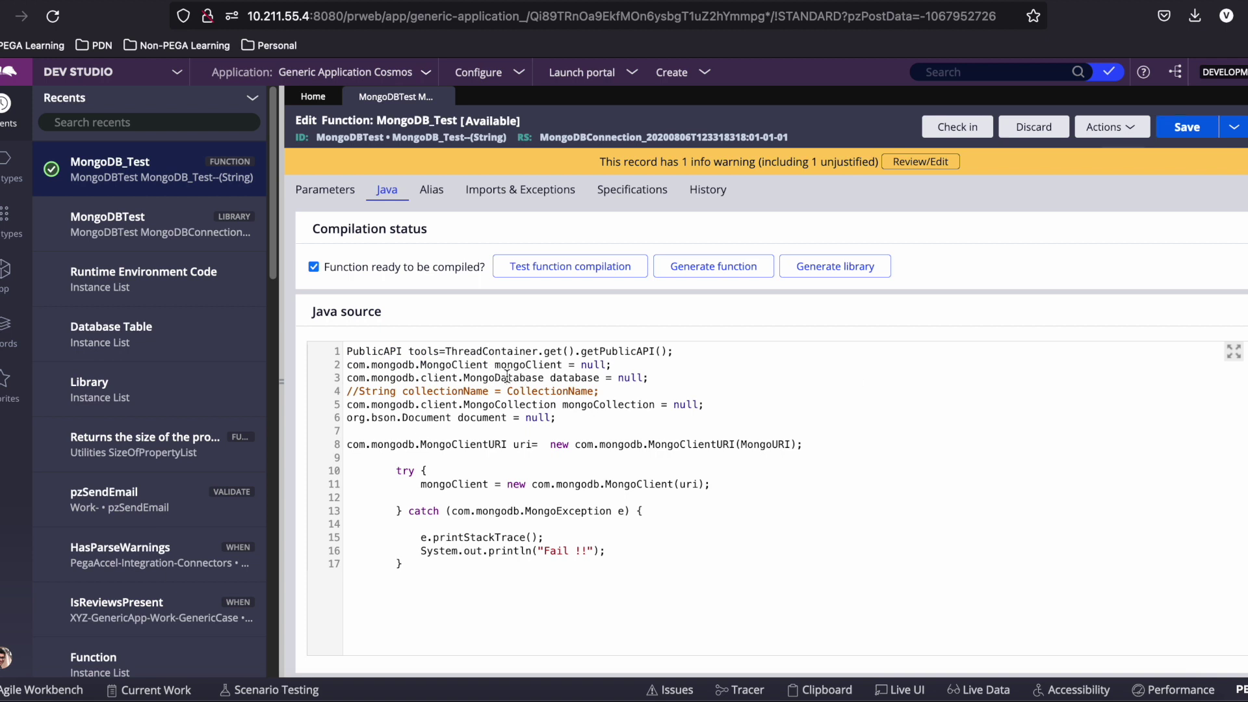
Examine the MongoDatabase and MongoURI references in the function's Java source.
double_click(506, 378)
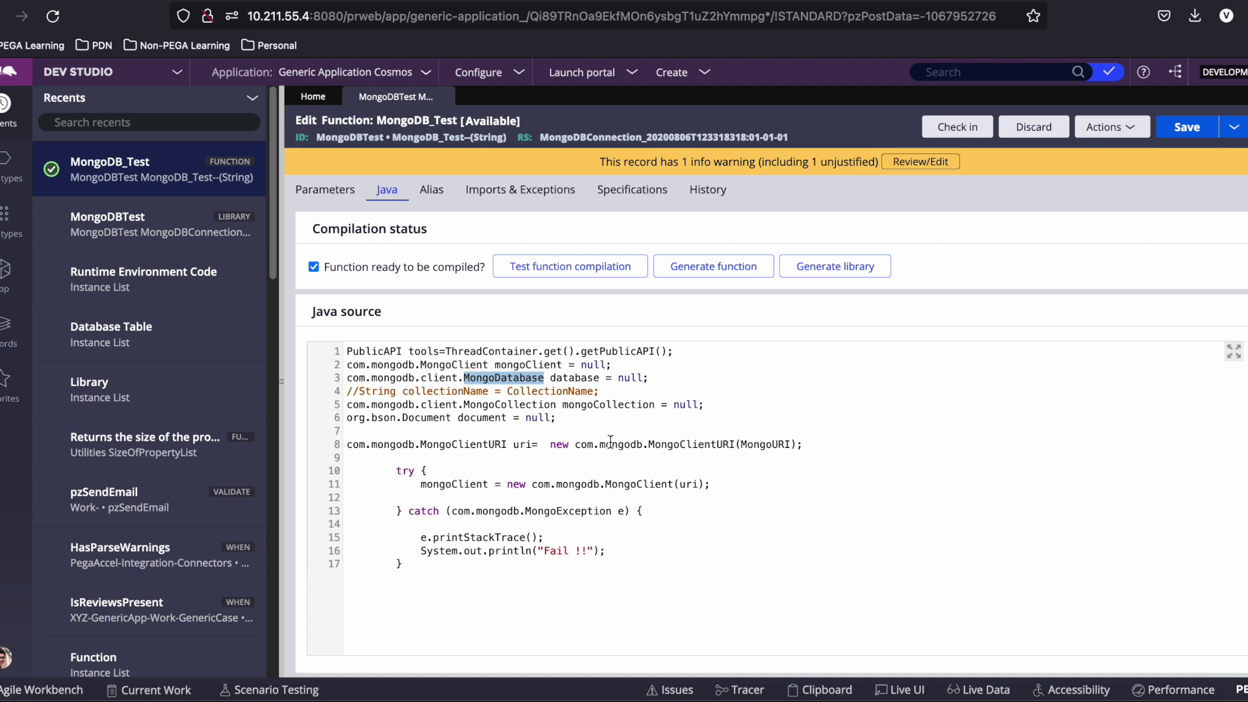
double_click(761, 443)
left_click(685, 447)
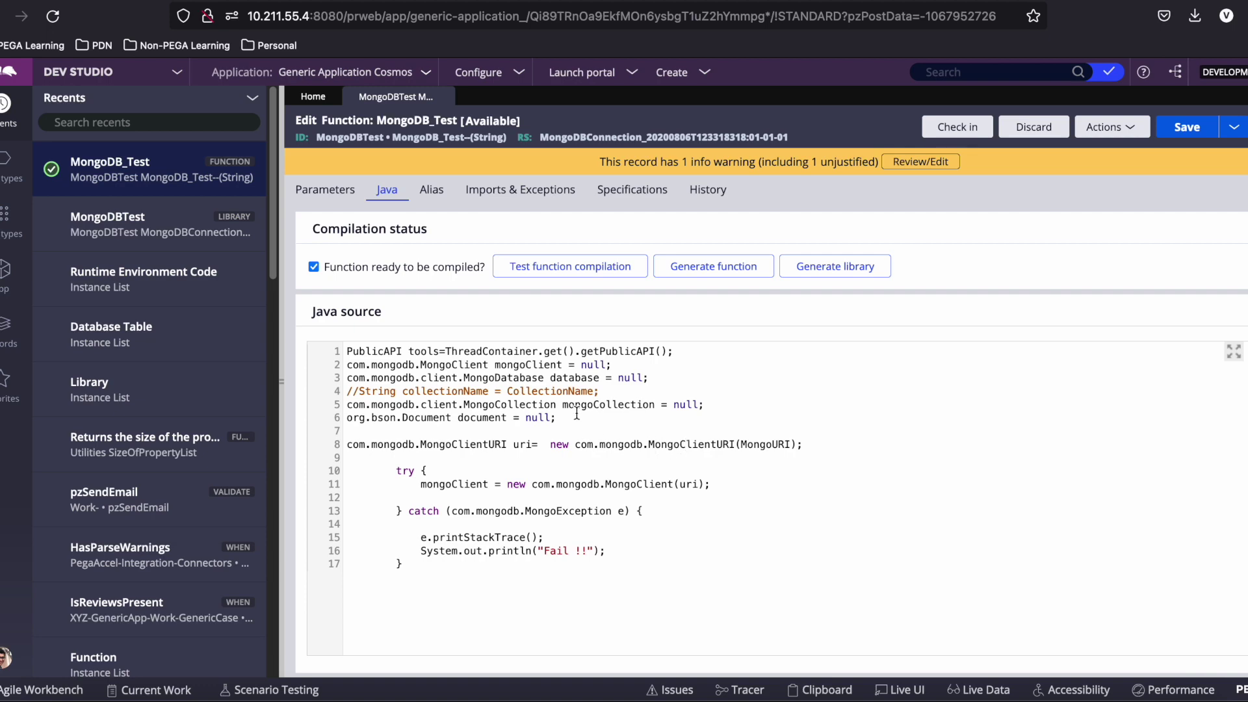
Filter the Runtime Environment Code instances by class name Mongo and look through the matching classes.
left_click(83, 277)
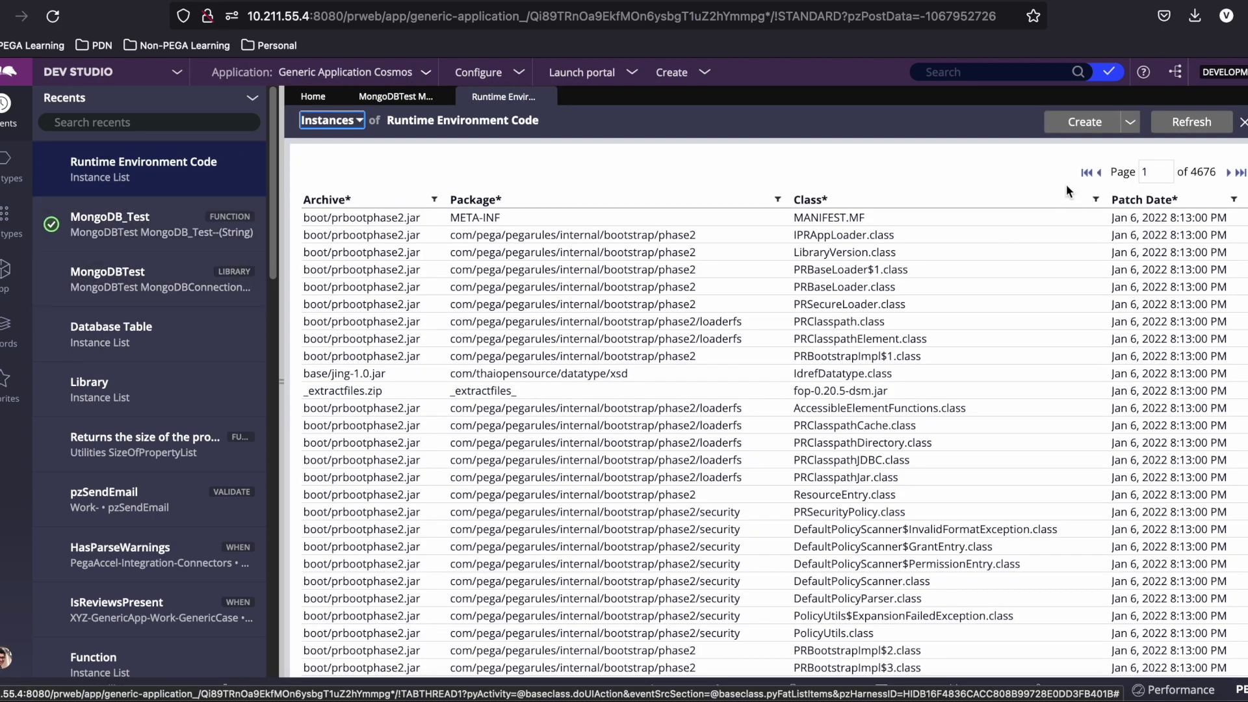
left_click(1096, 199)
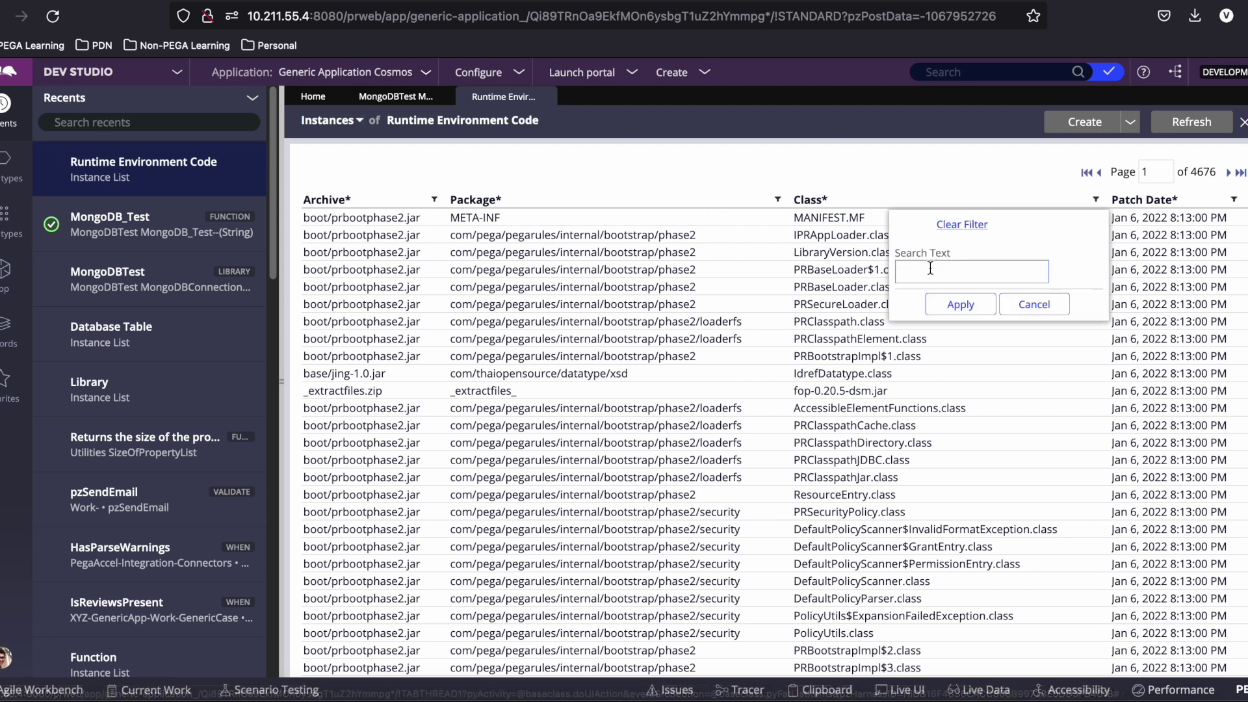
type("Mongo")
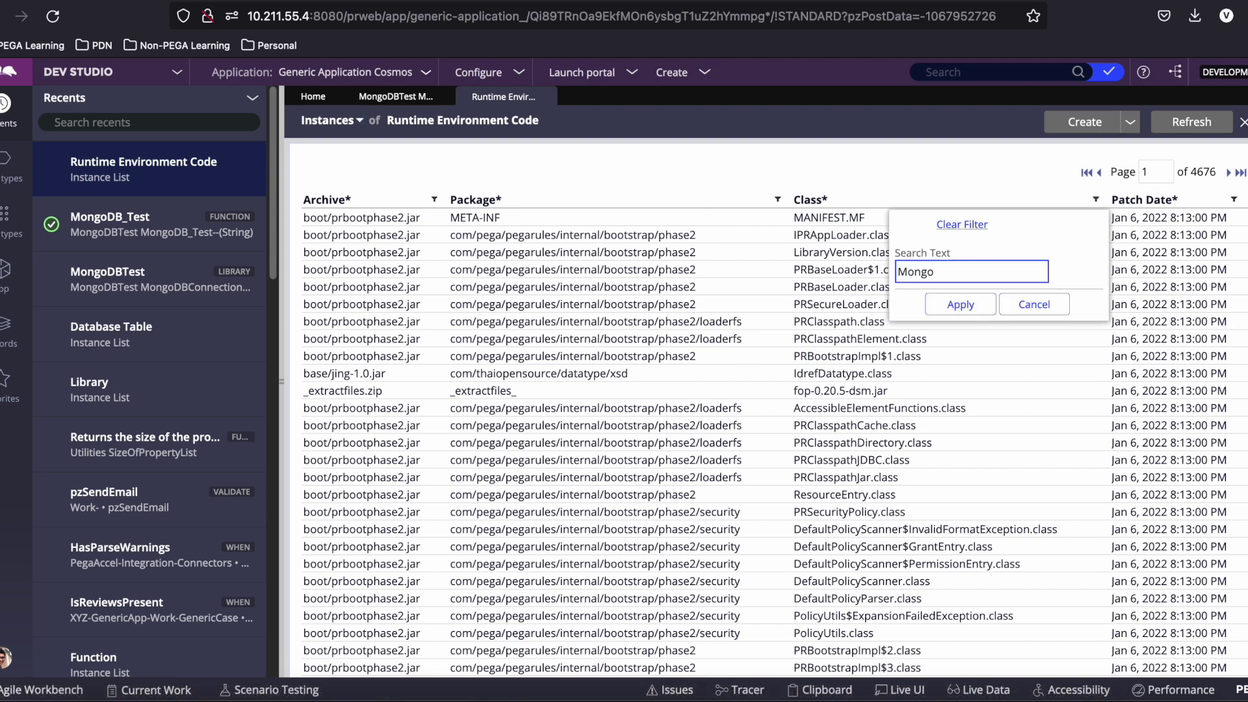
left_click(961, 304)
scroll(903, 411, "down", 6)
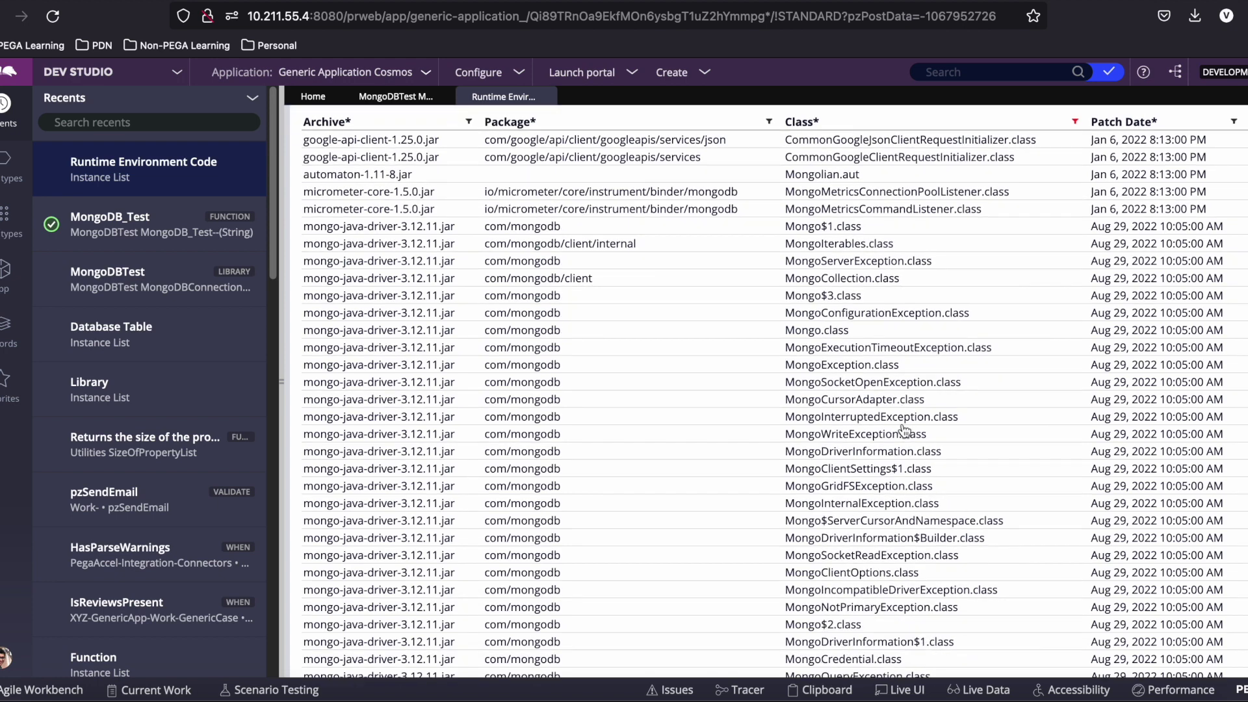
scroll(871, 579, "up", 6)
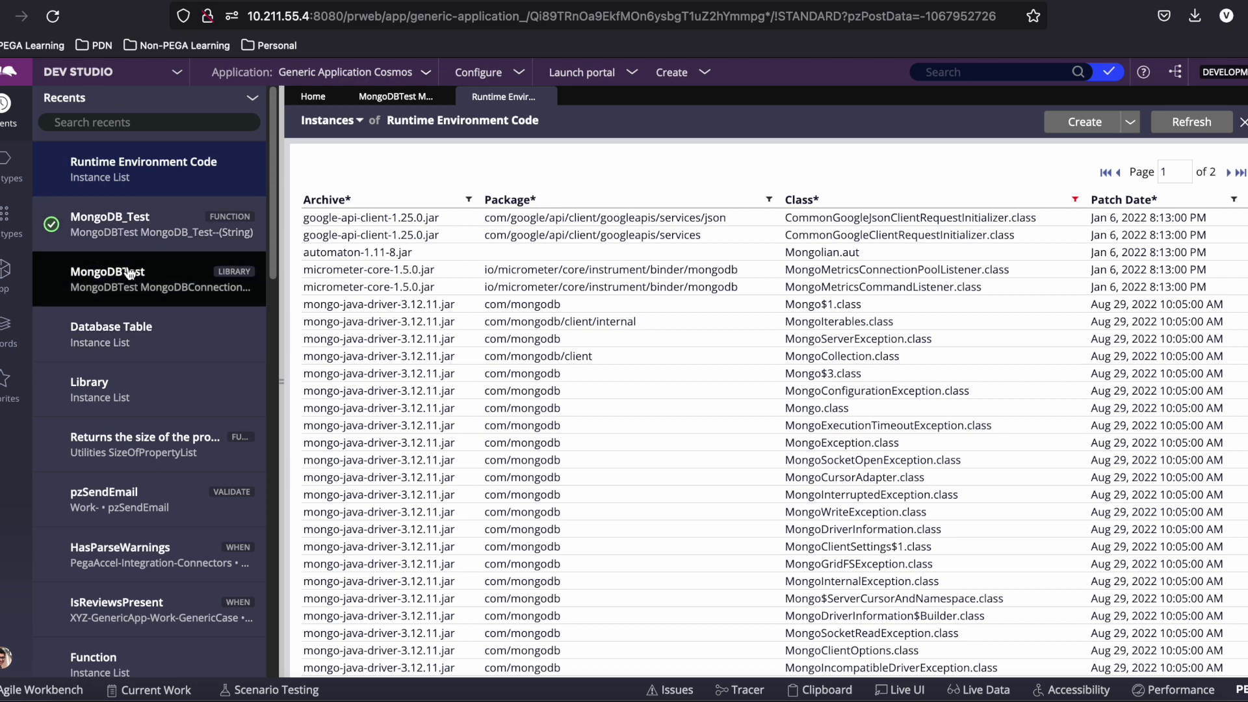
Reopen the MongoDB_Test Java source and copy the class name MongoCollection from line 5.
left_click(164, 223)
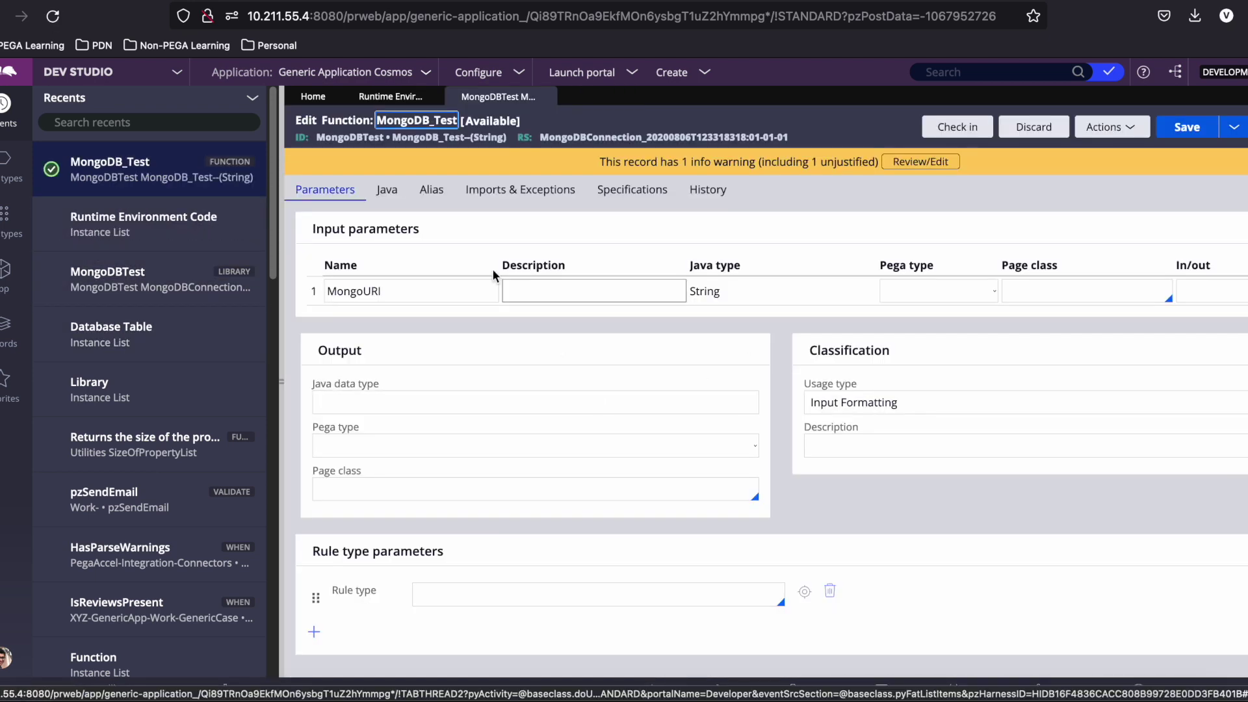
left_click(387, 189)
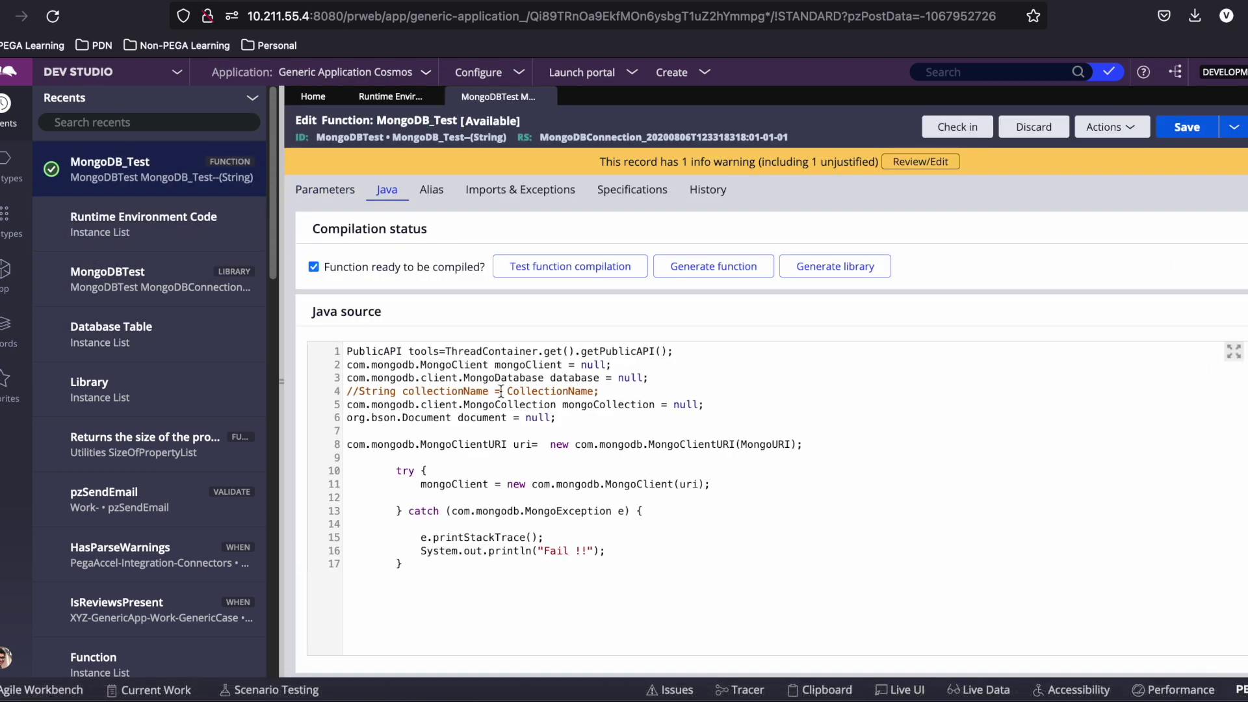
double_click(602, 406)
double_click(517, 406)
key("ctrl+c")
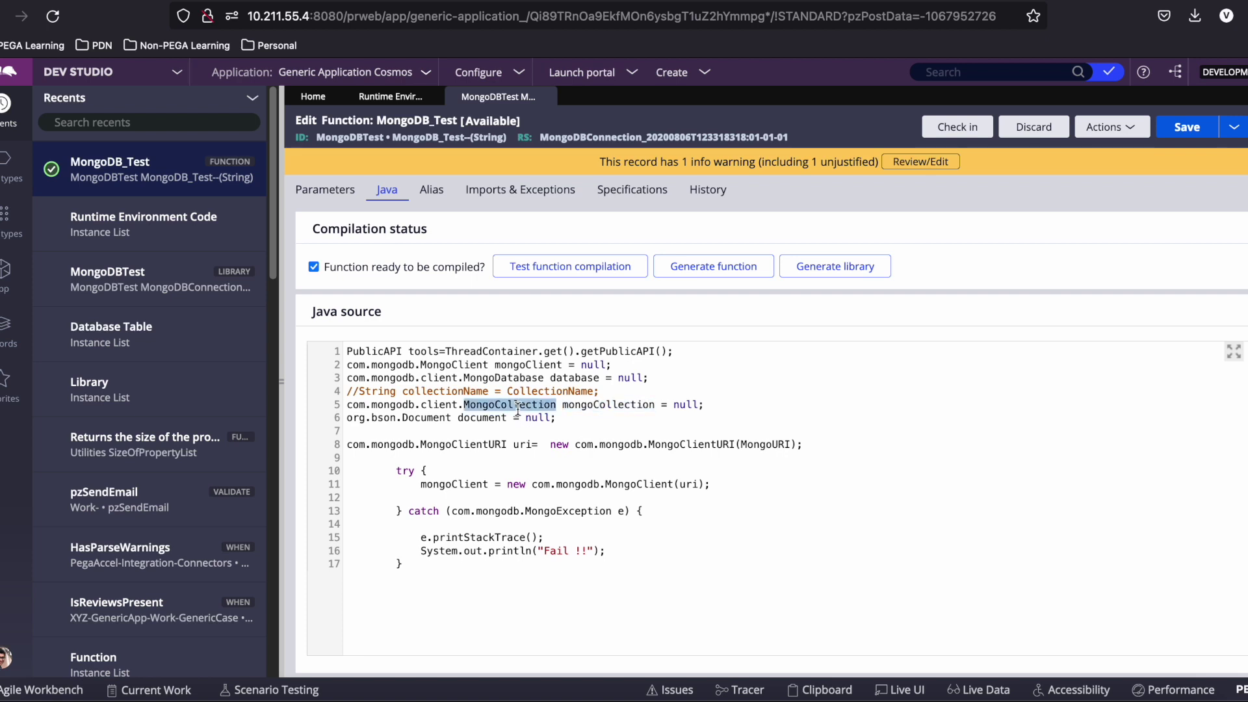
double_click(617, 406)
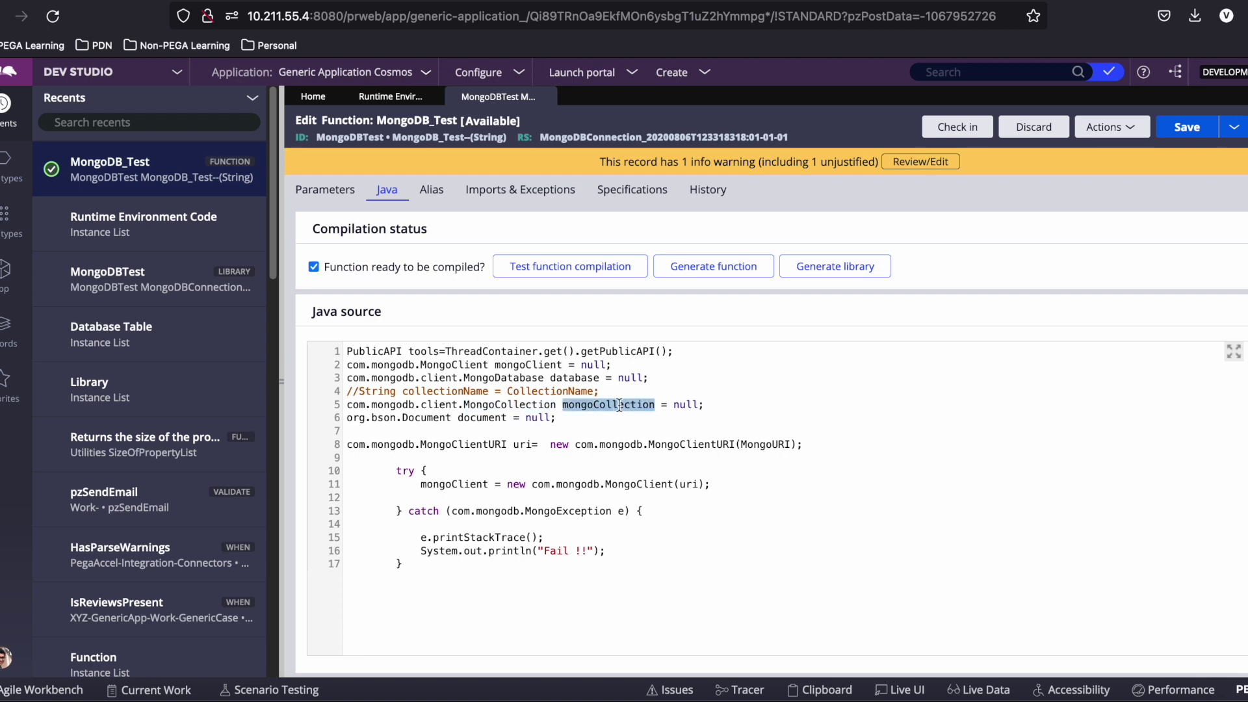
Filter the Runtime Environment Code instances by the class name MongoCollection.
left_click(143, 221)
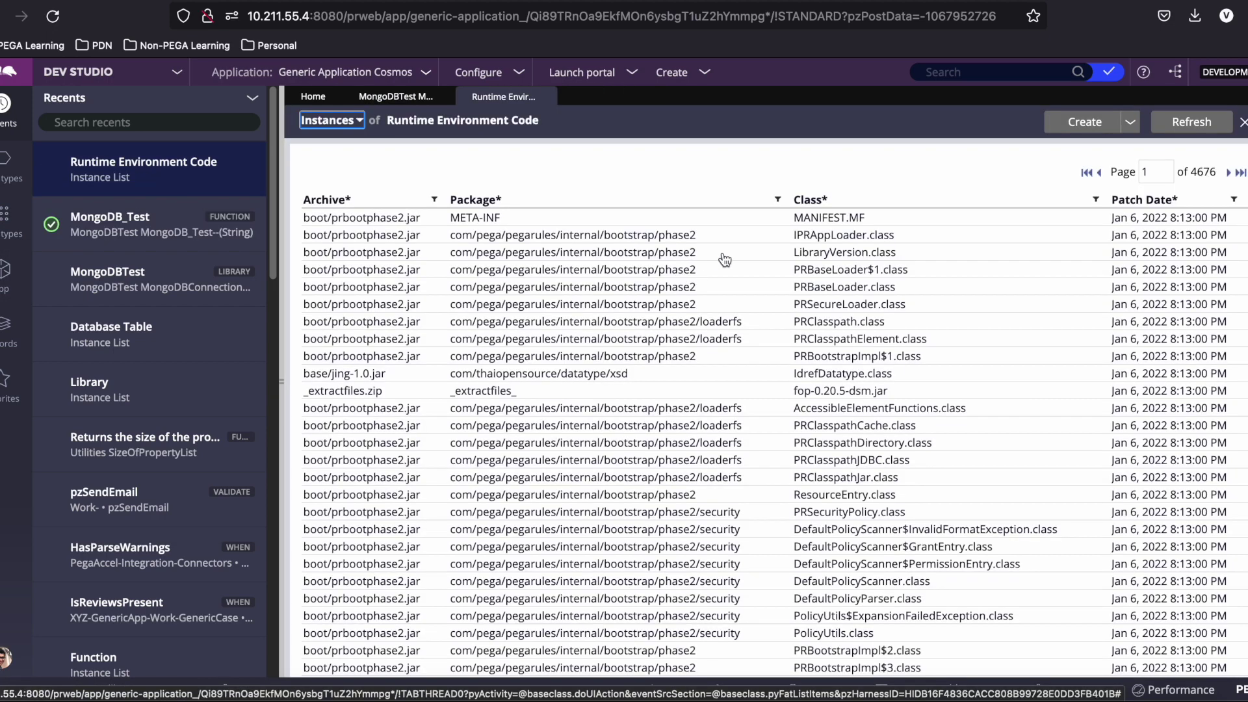
left_click(1096, 199)
left_click(949, 274)
key("ctrl+v")
left_click(960, 304)
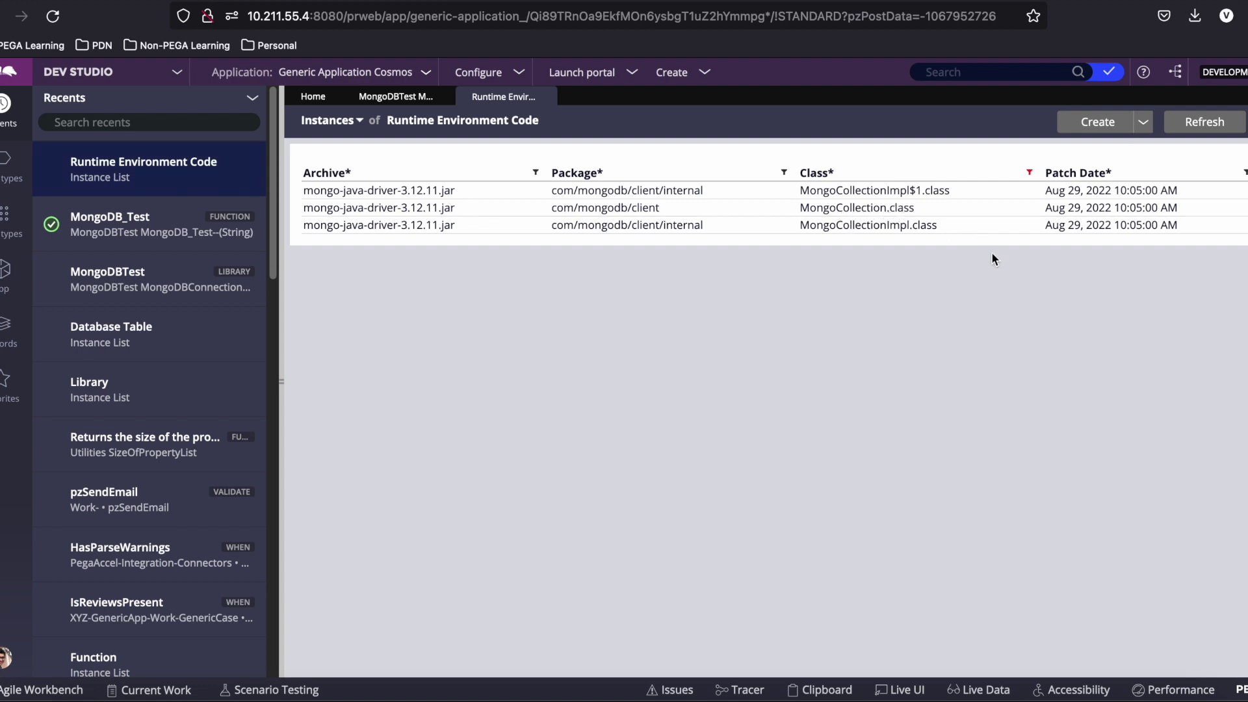
Examine the mongoCollection variable and the com.mongodb.MongoClientURI constructor call in the MongoDB_Test function's Java source.
left_click(396, 96)
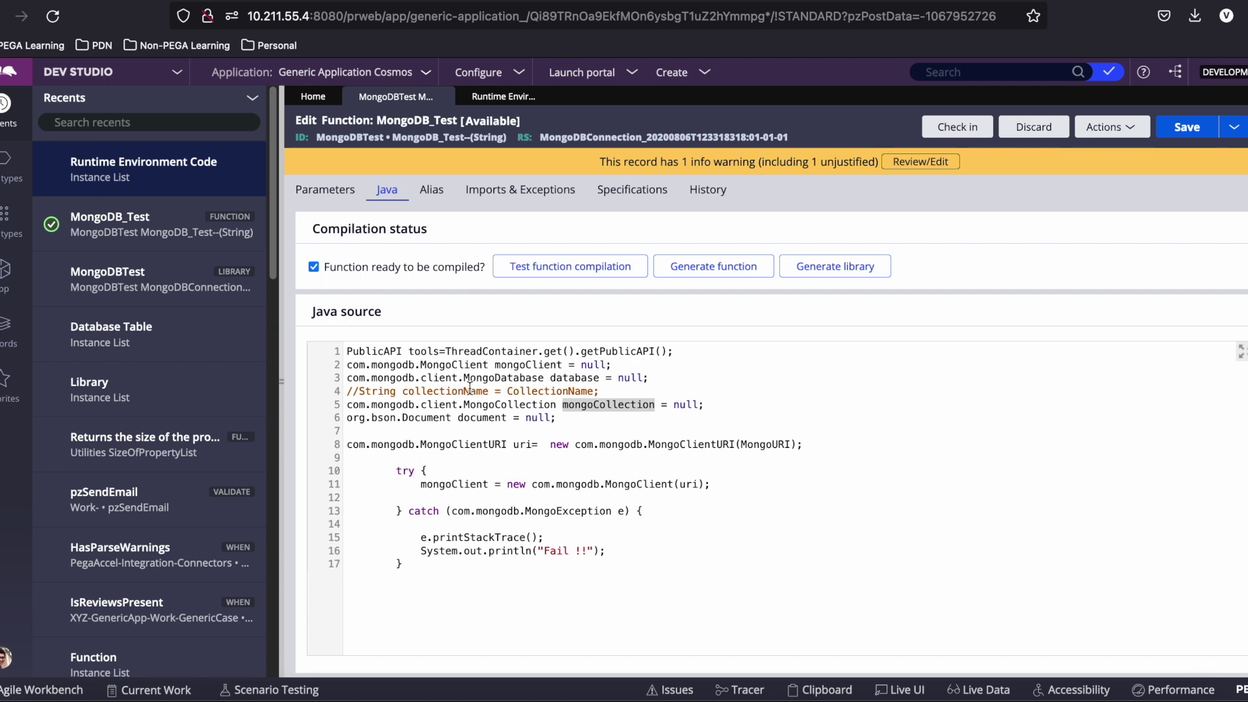
double_click(593, 406)
double_click(703, 448)
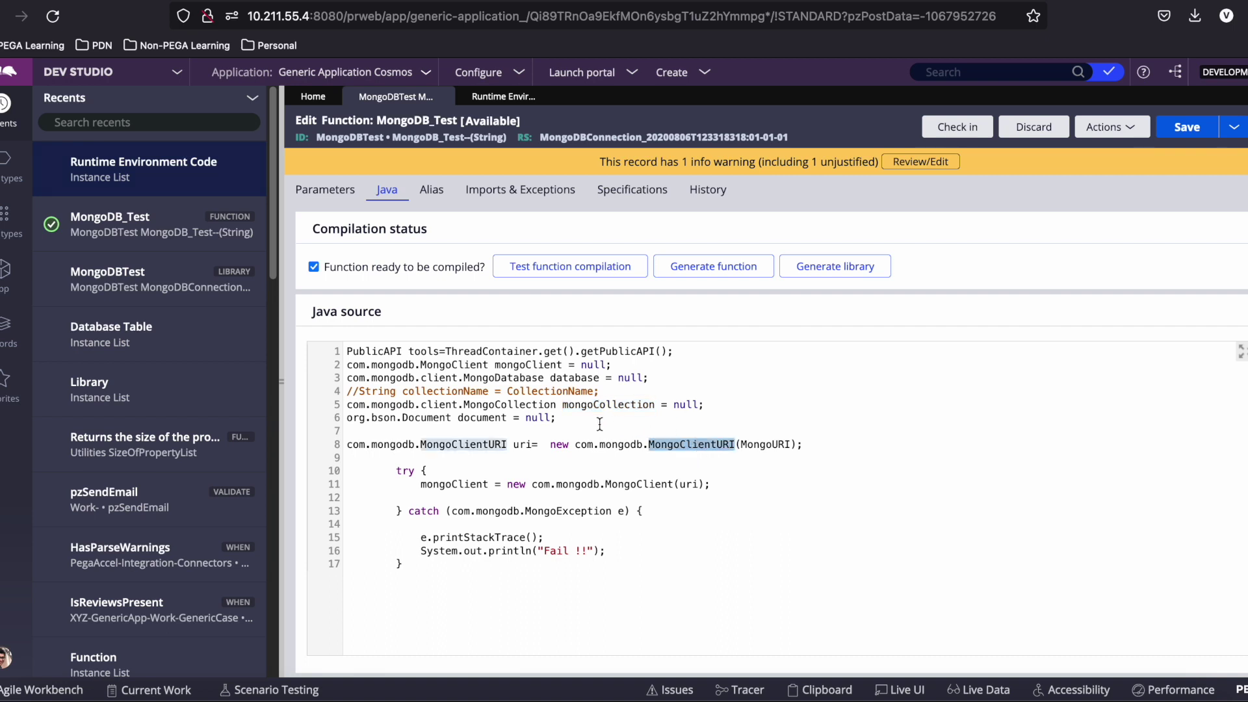
left_click_drag(574, 445, 752, 442)
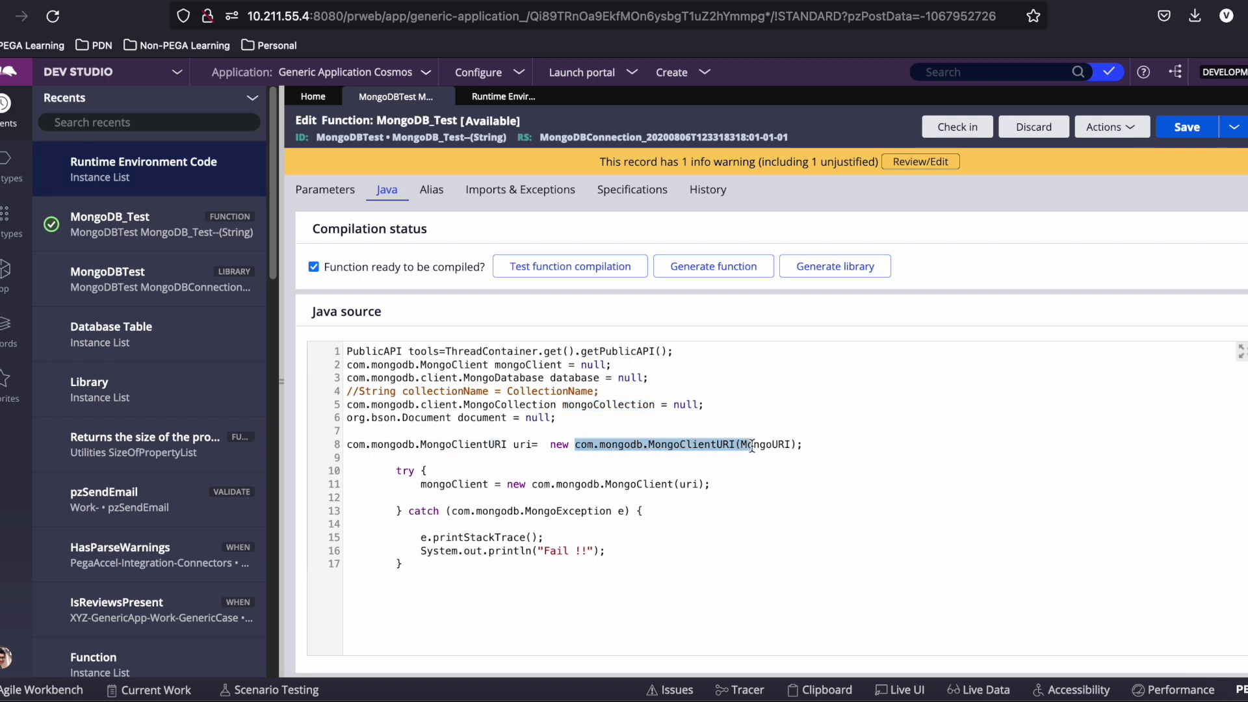
Switch to IntelliJ IDEA and add blank lines below the crudOperations declaration in CRUDController.java.
left_click(918, 697)
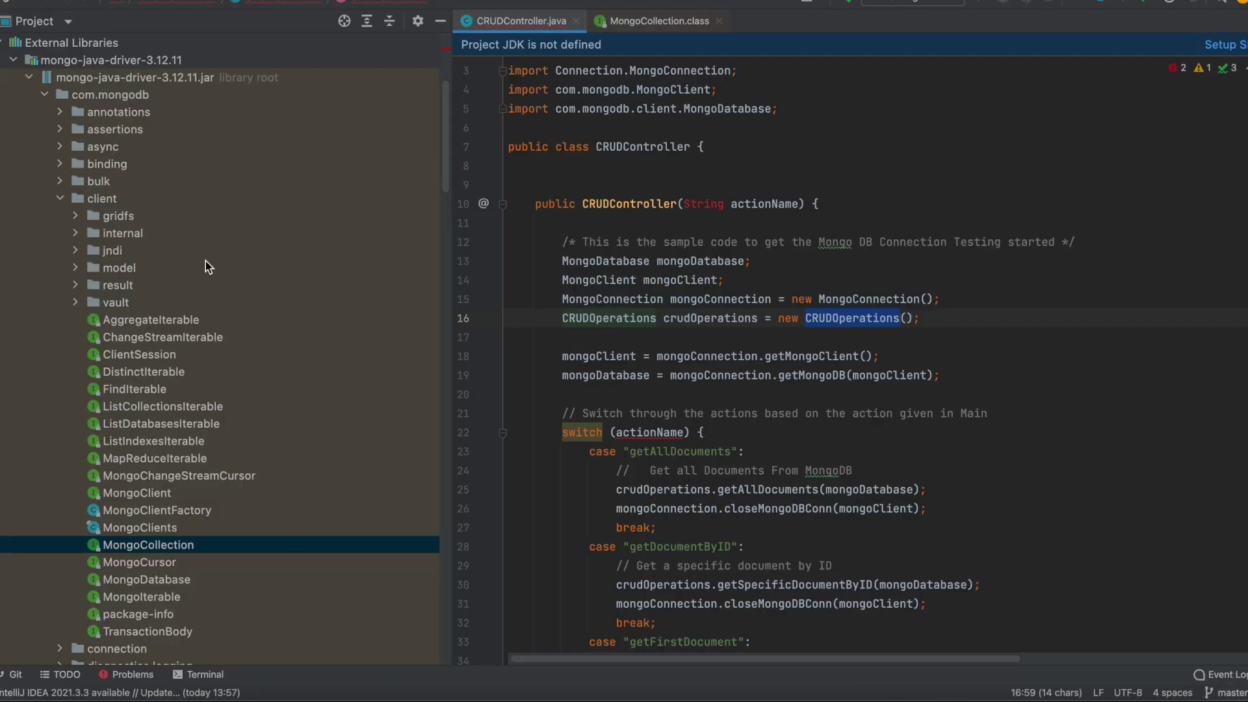
scroll(189, 273, "up", 5)
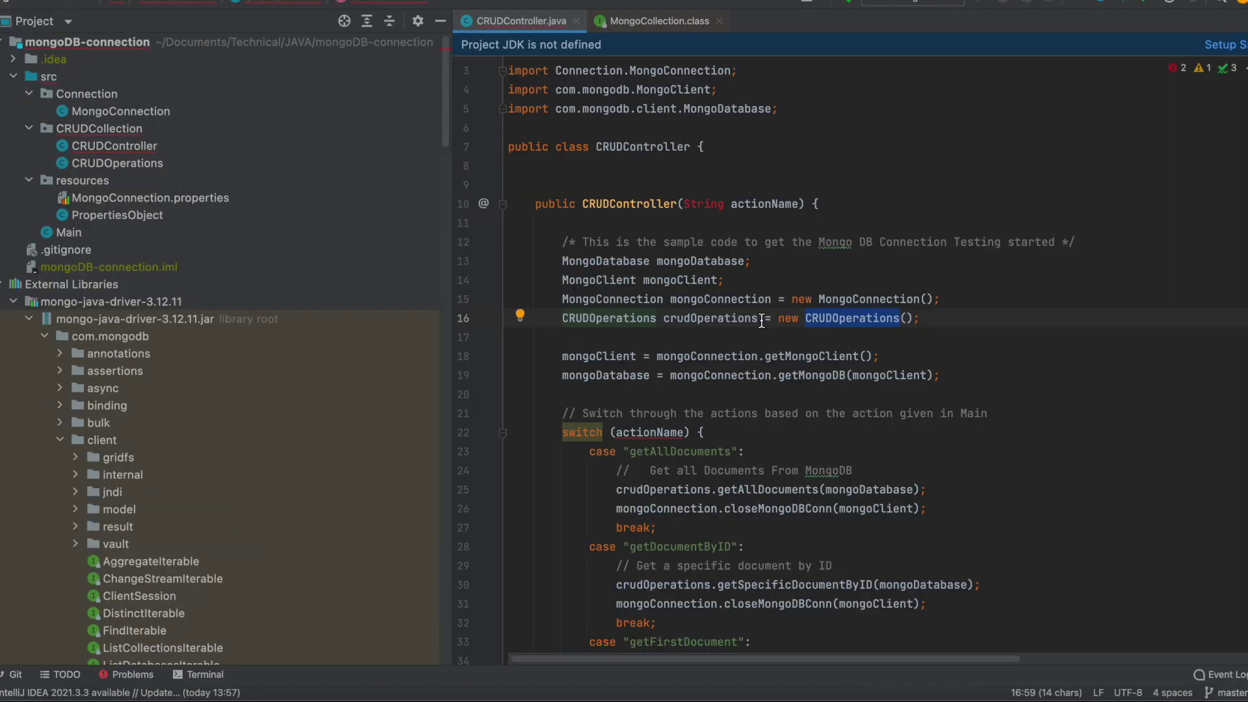
left_click(922, 318)
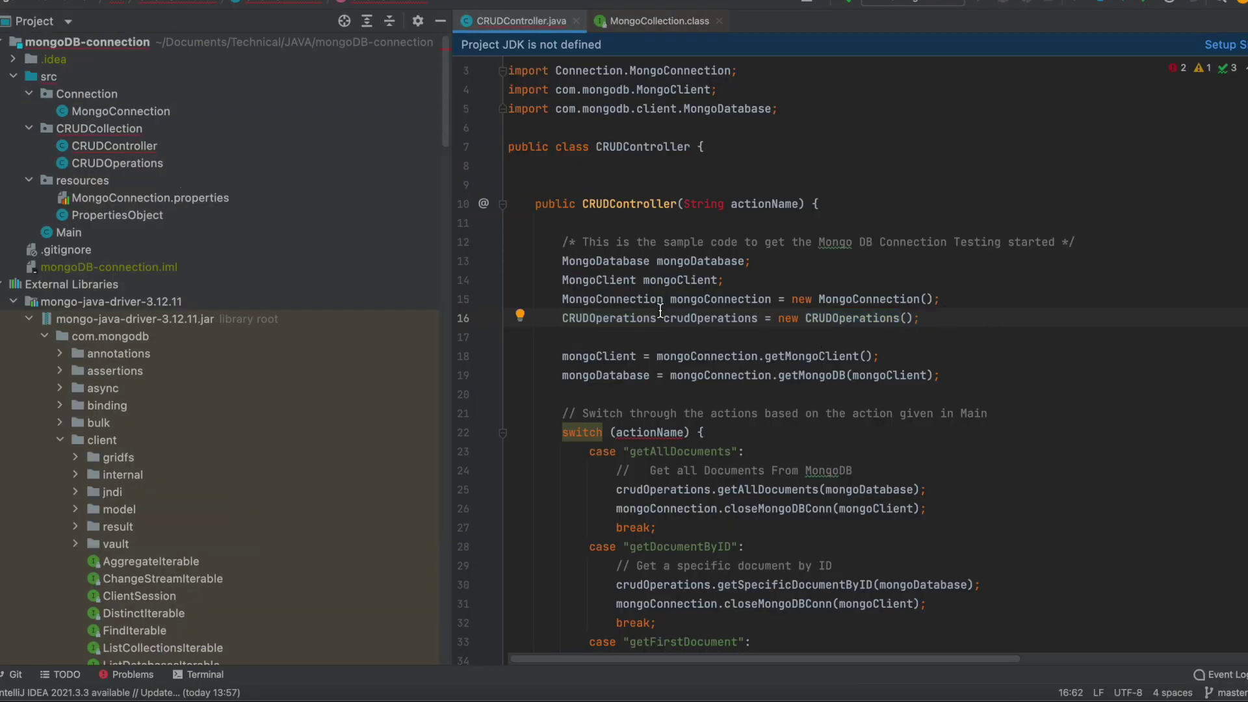
key("Return")
key("Return")
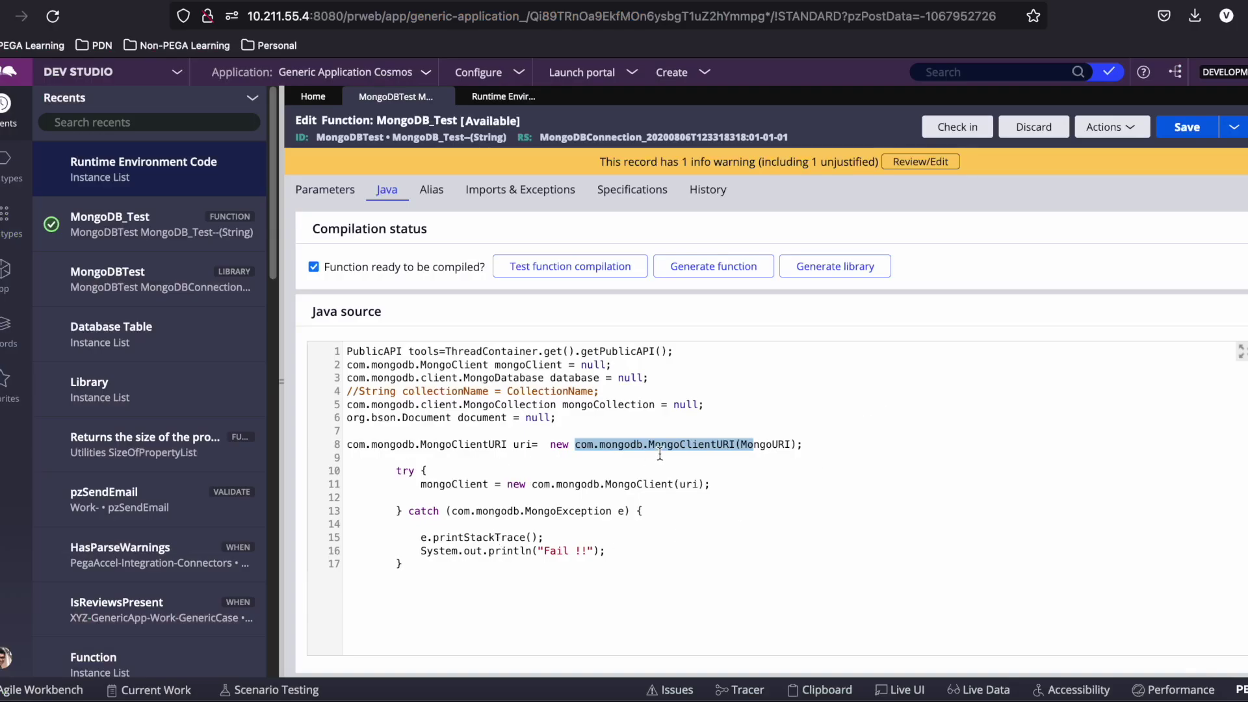
left_click(660, 454)
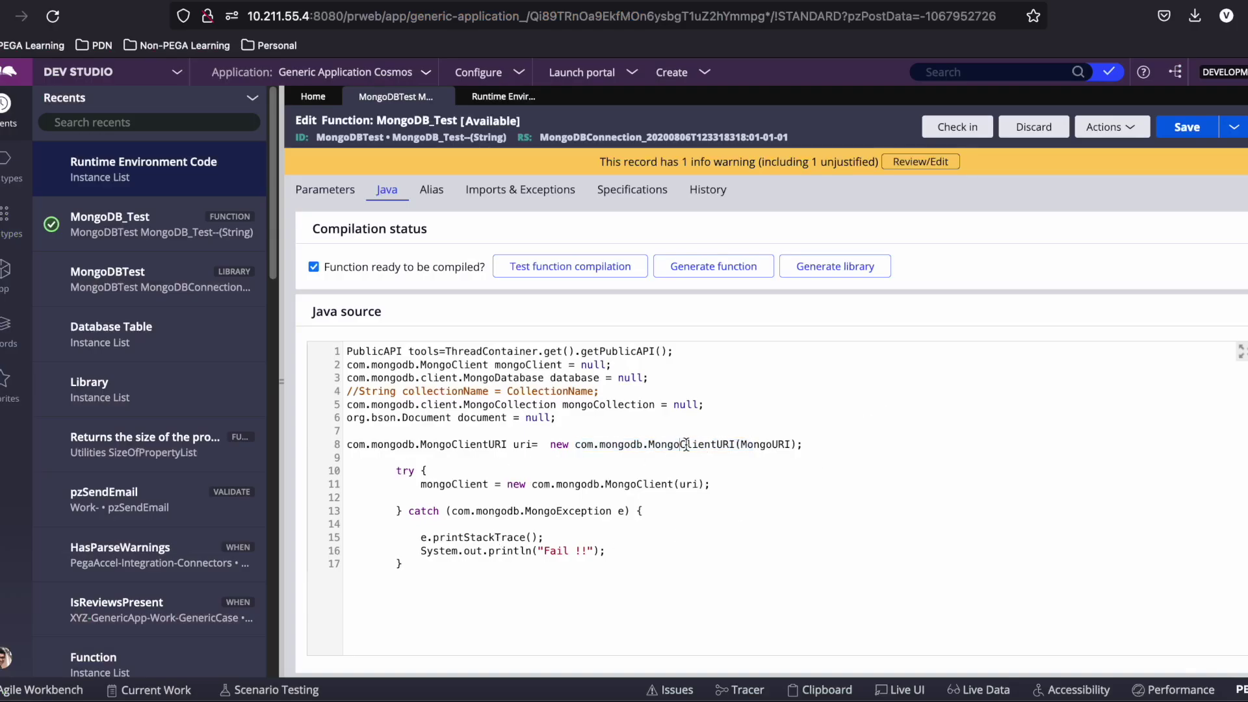
double_click(584, 404)
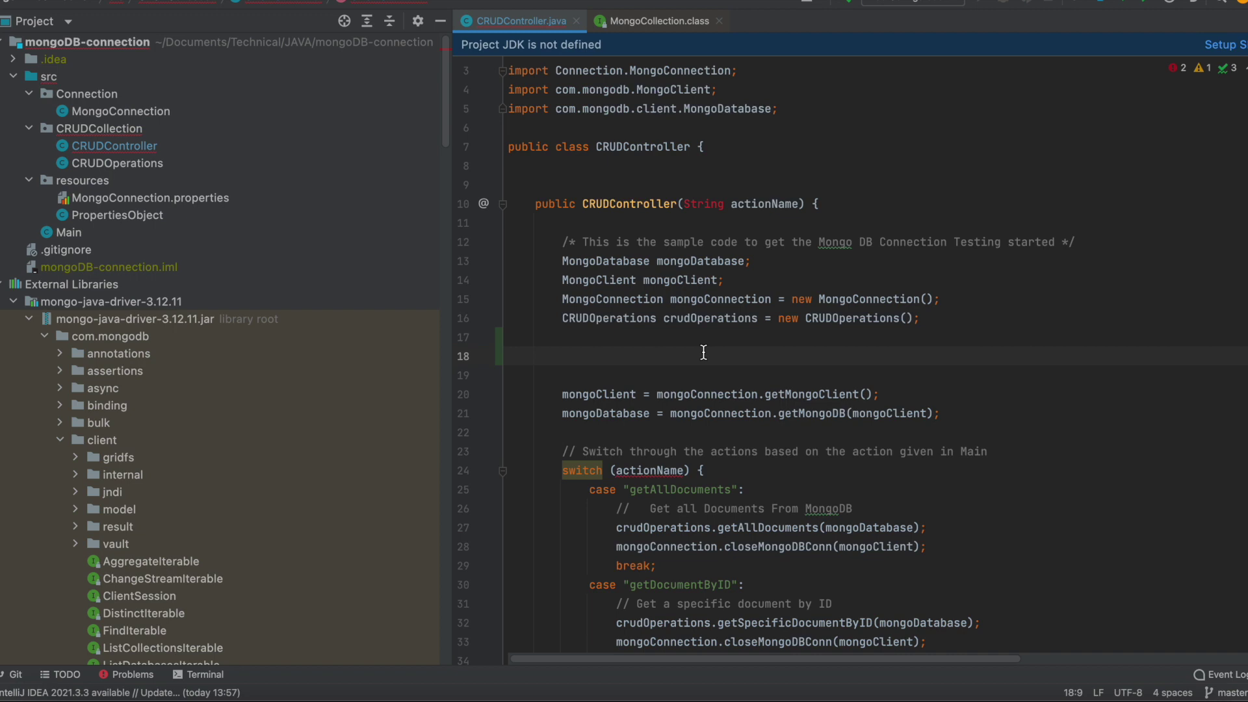
Insert the MongoCollection class from com.mongodb.client on the new line below the crudOperations declaration, using code completion.
type("Mongo")
key("Down")
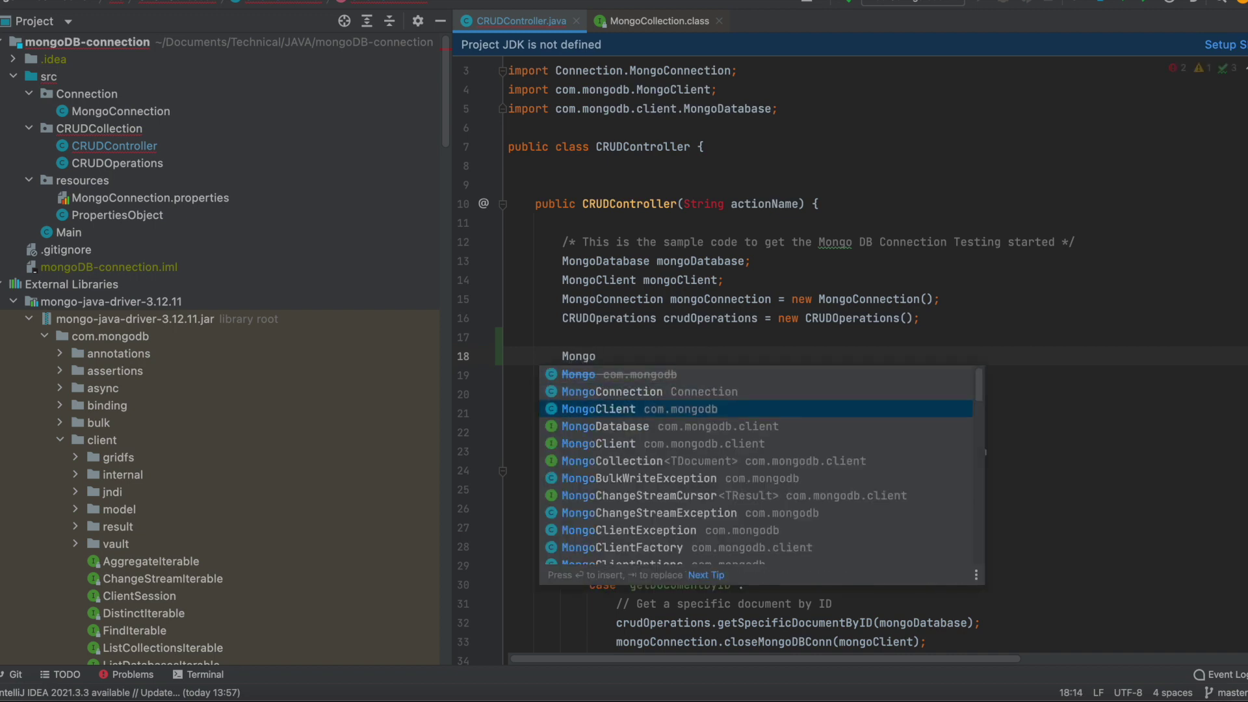
key("Down")
key("Down")
key("Down")
key("Return")
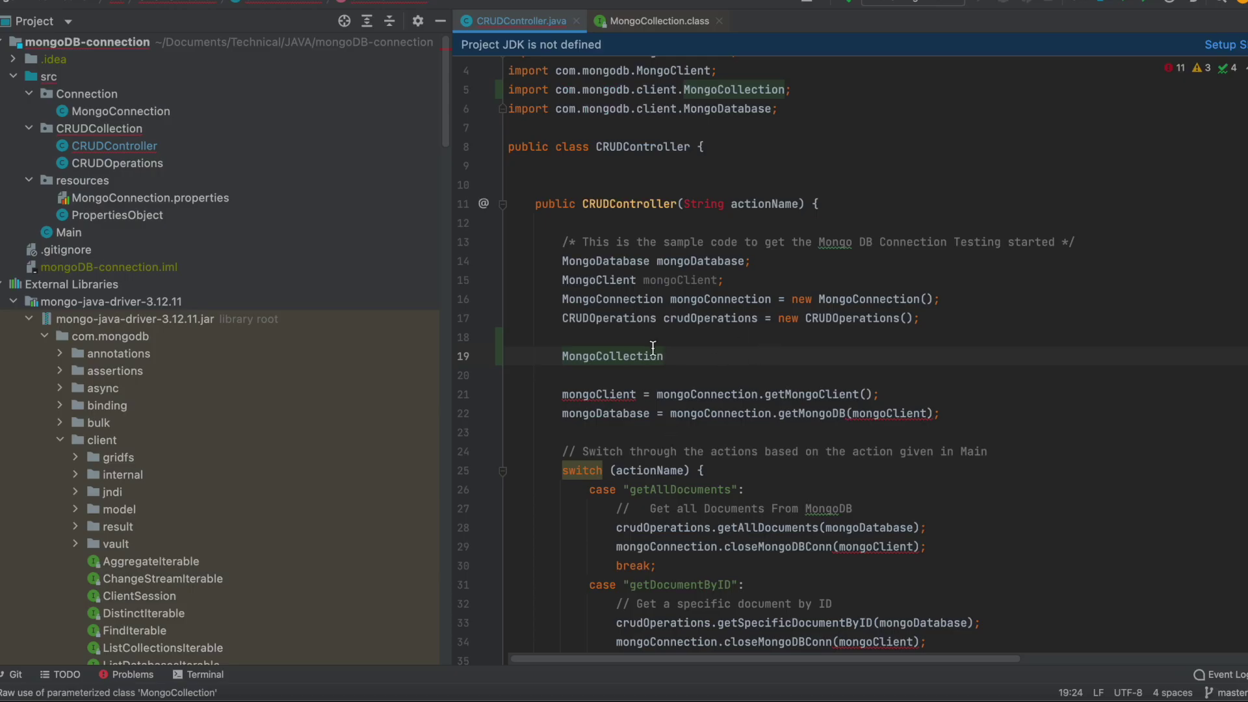
Complete the line as a mongoCollection variable assigned a new MongoCollection() with its anonymous implementation.
type("mon")
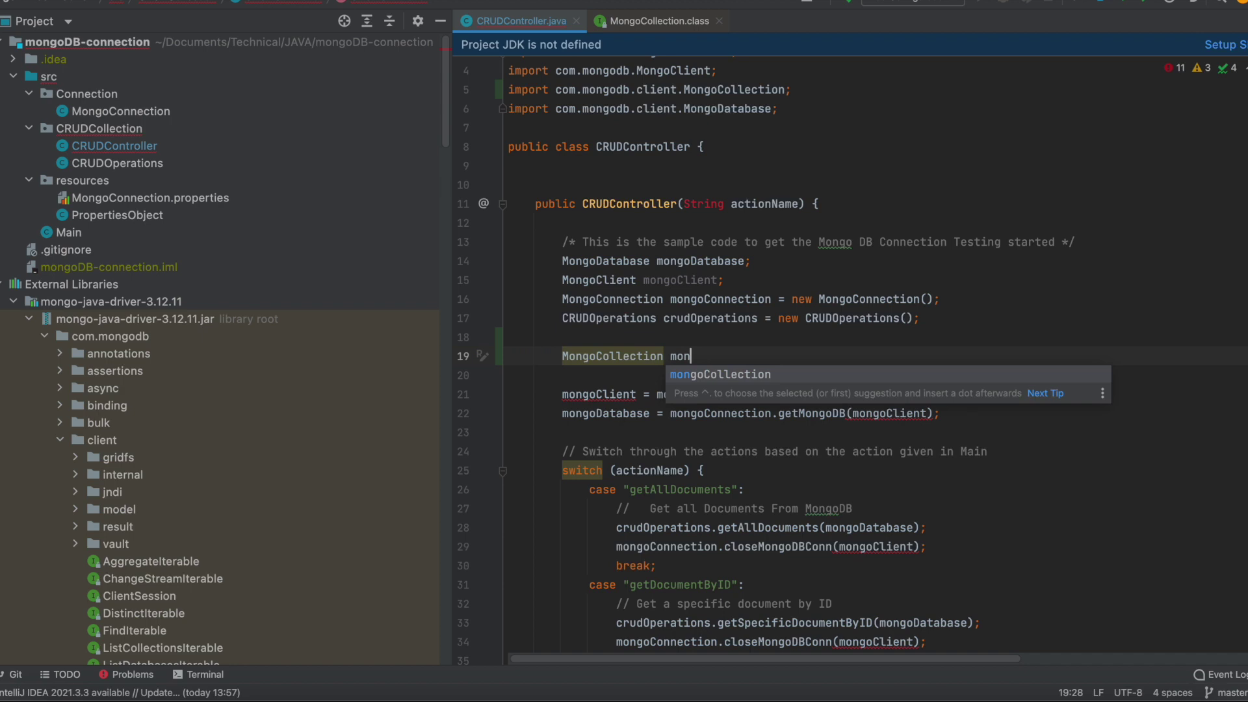
key("Return")
type("= ne")
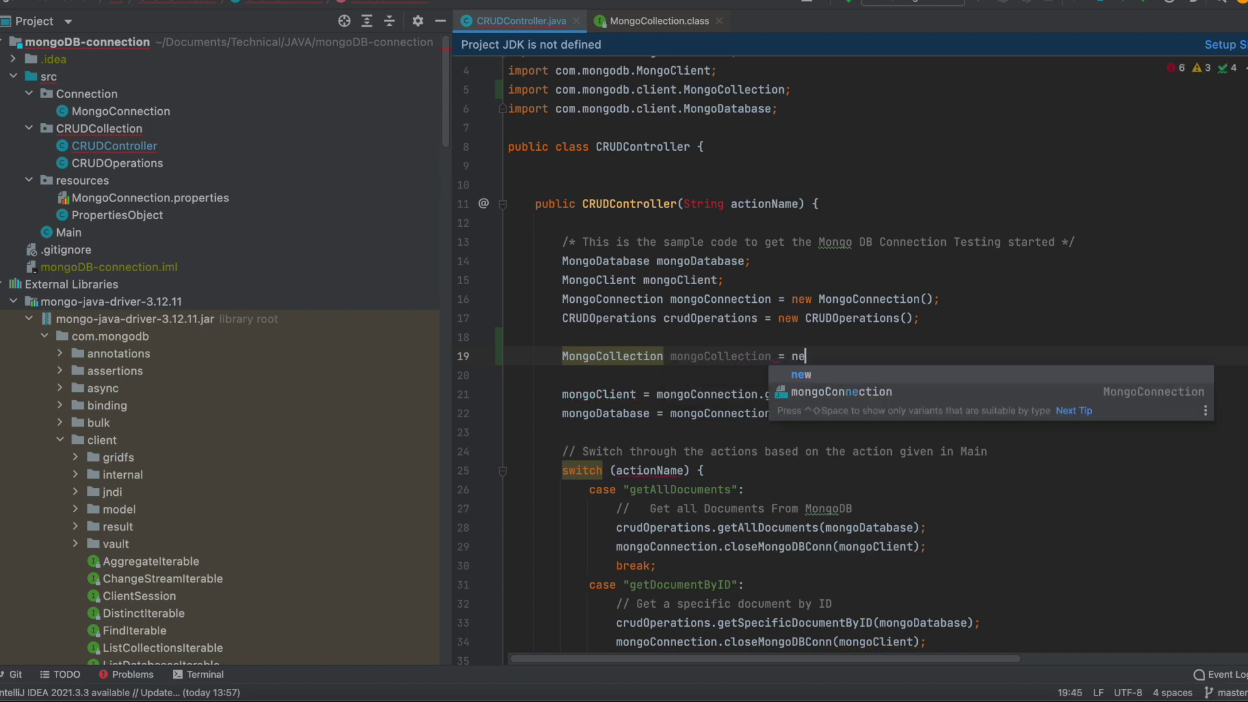
key("Return")
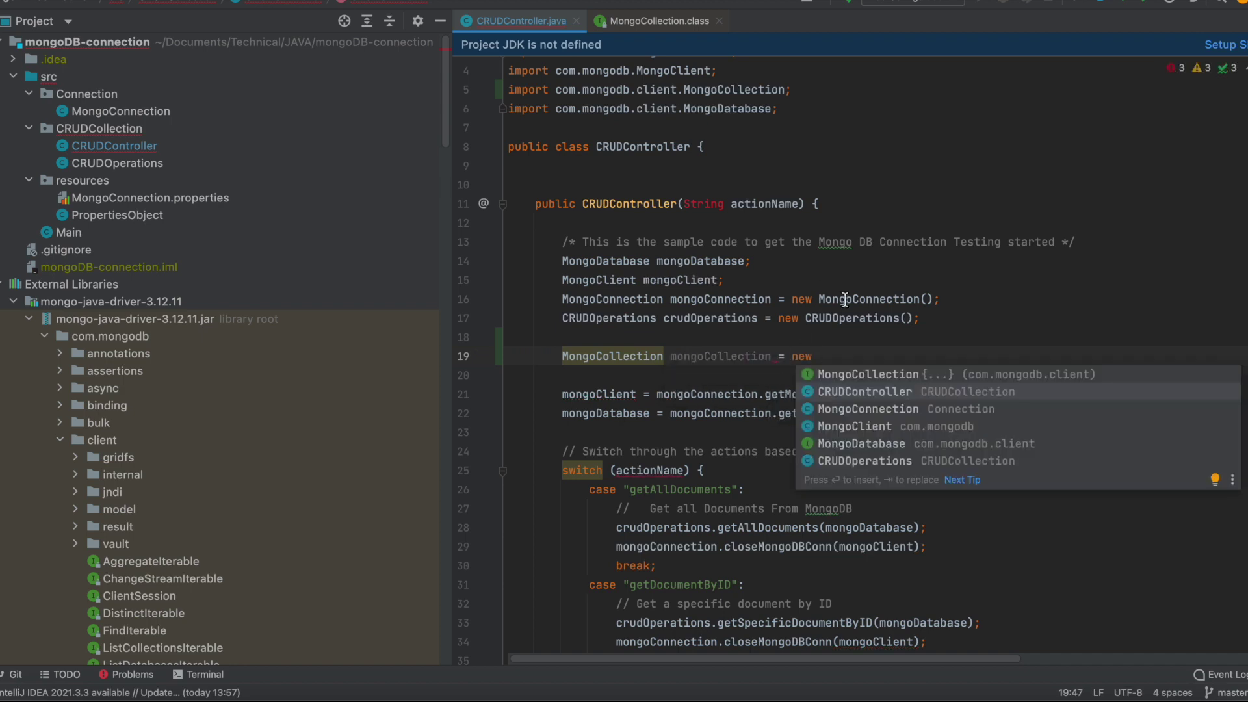
left_click(896, 377)
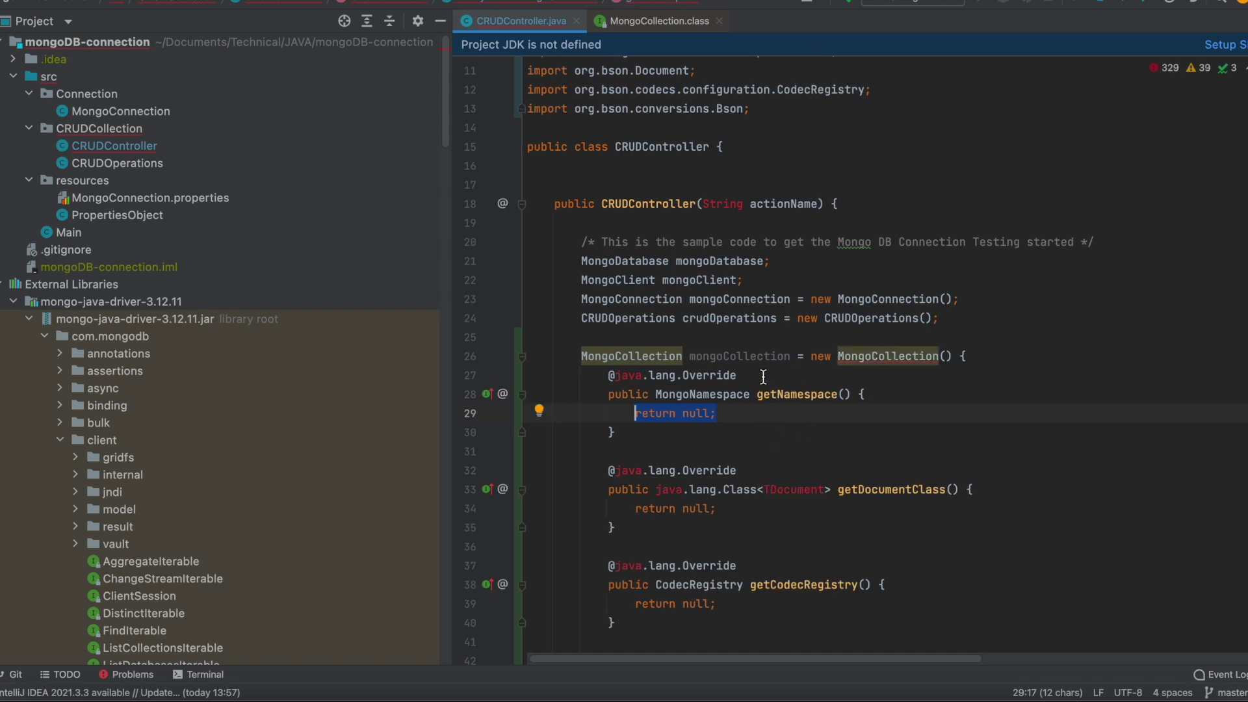
Undo the generated MongoCollection method overrides and switch back to the function's Java source in Pega.
scroll(715, 286, "up", 3)
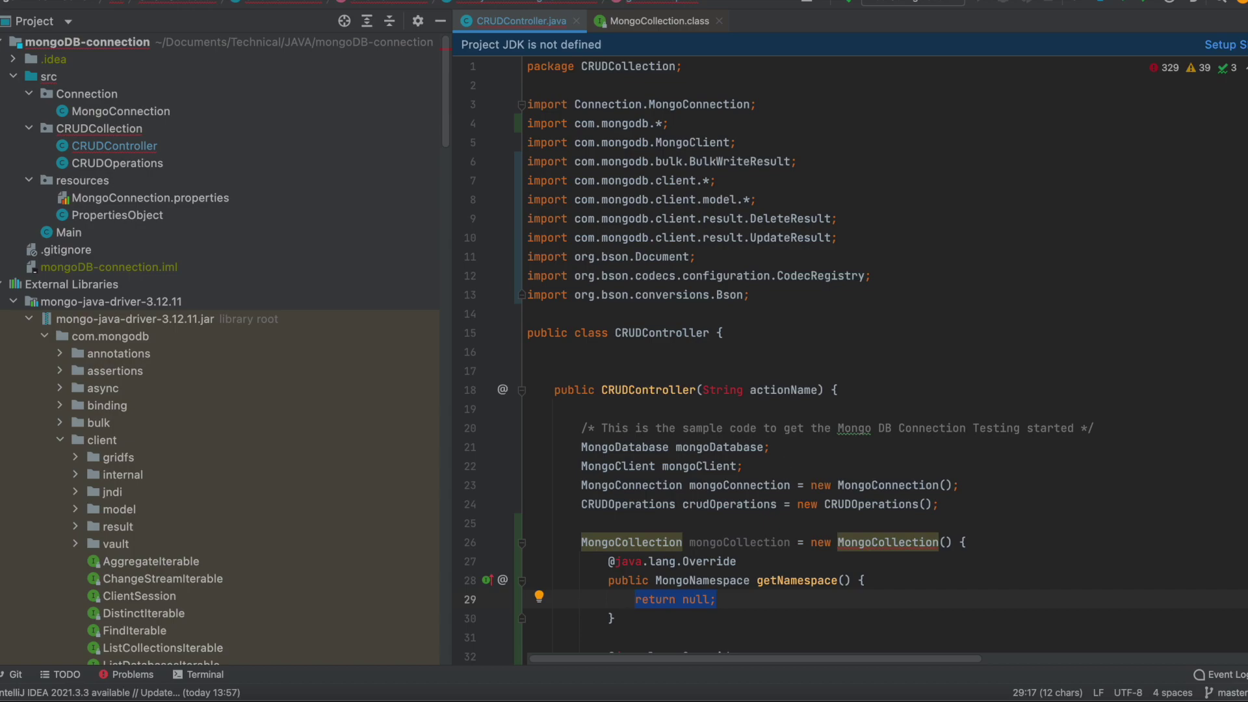
key("super+z")
key("super+Tab")
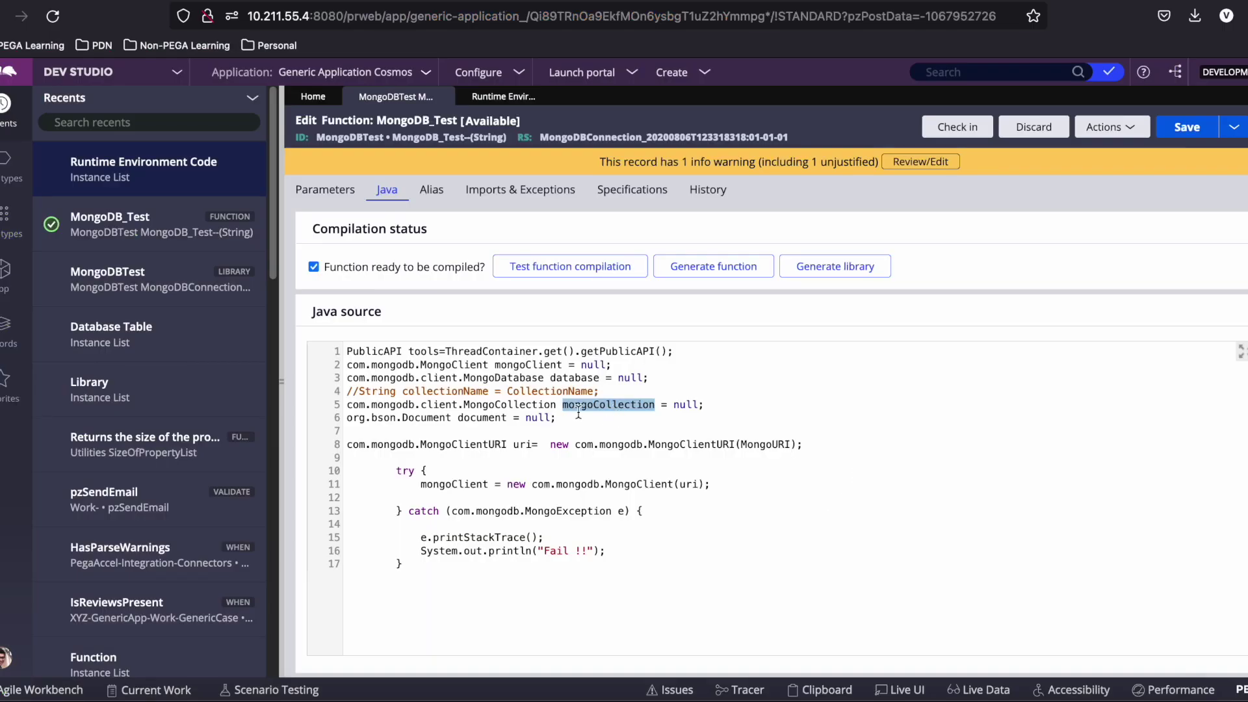
Examine the com.mongodb.client package prefix and the mongoCollection variable on line 5 of the function's Java source.
left_click_drag(348, 404, 464, 405)
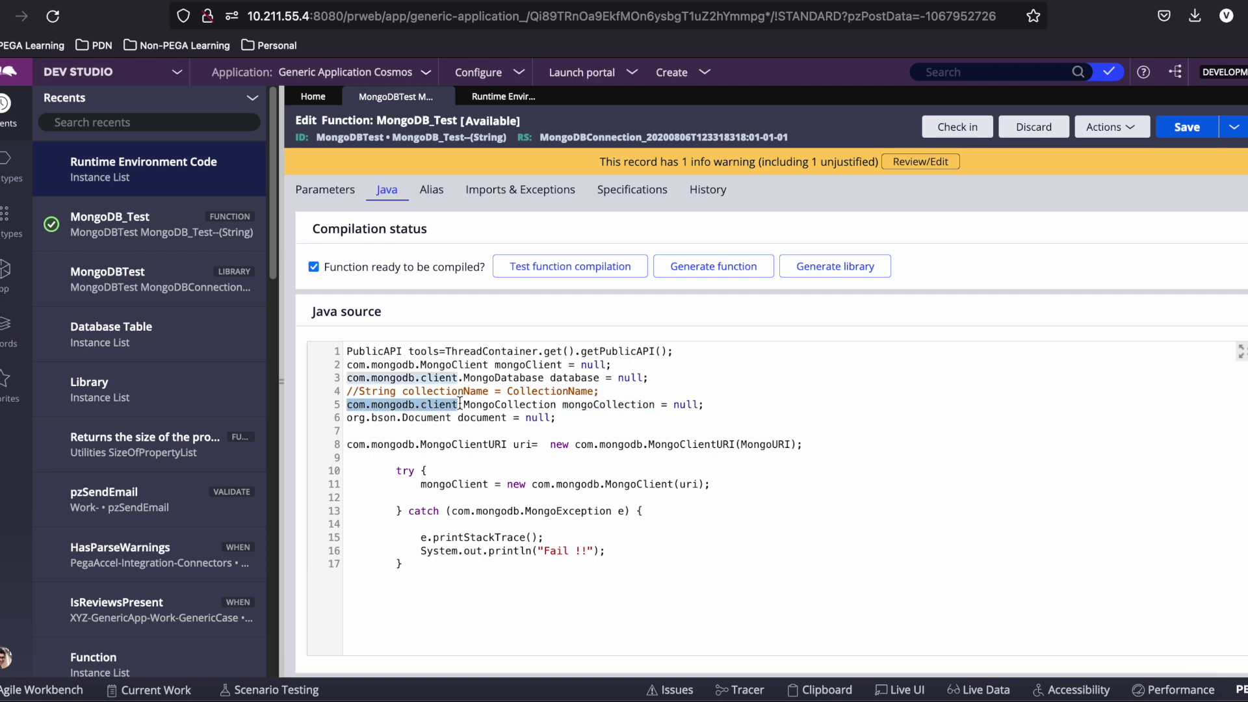
double_click(589, 405)
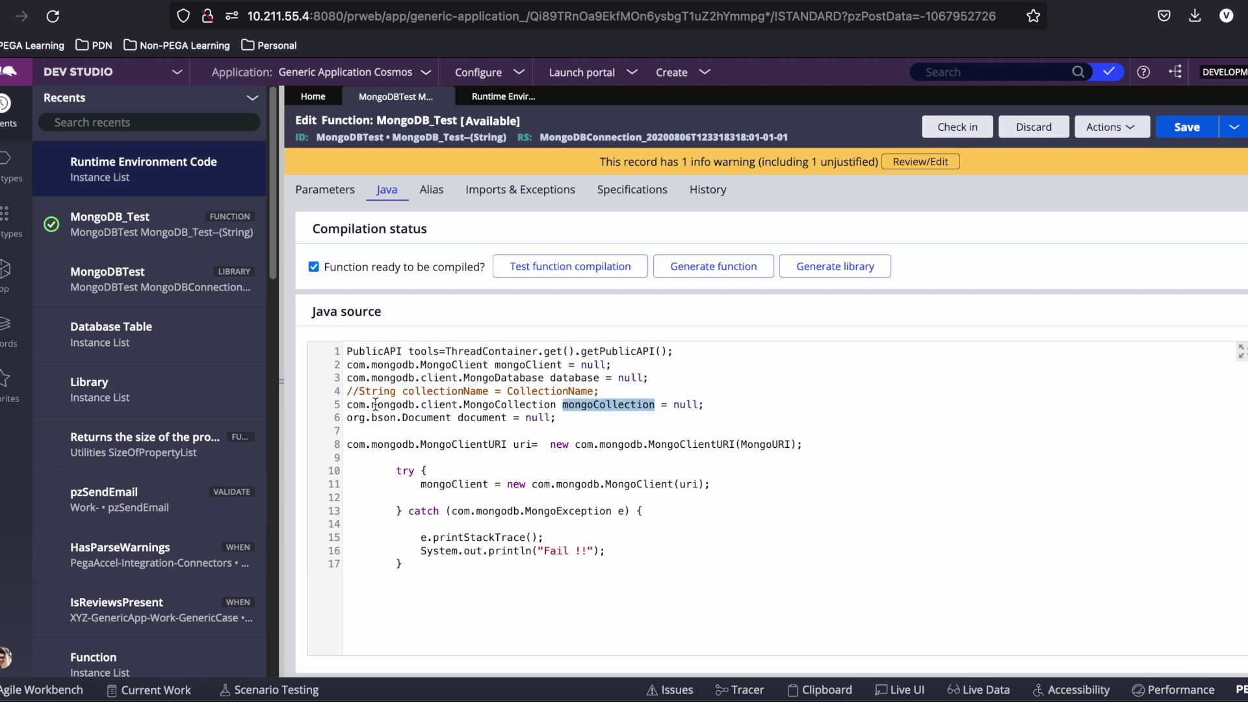
left_click(409, 406)
left_click(513, 405)
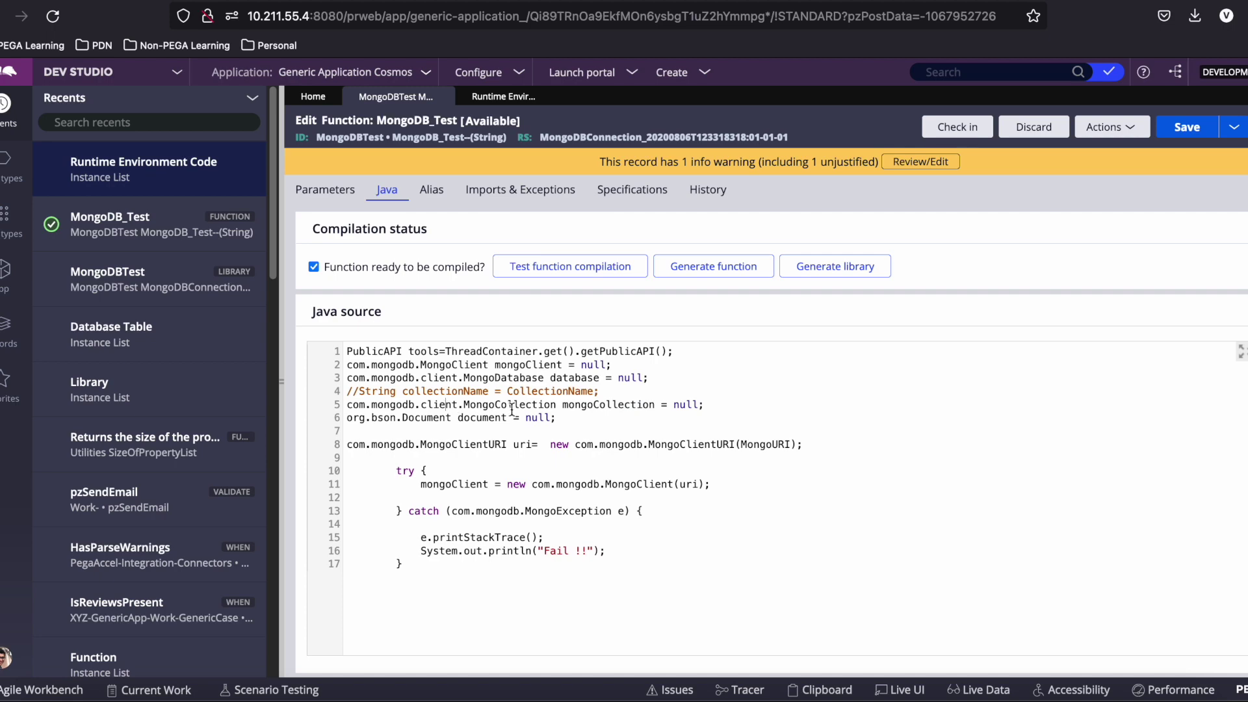
left_click_drag(563, 405, 658, 400)
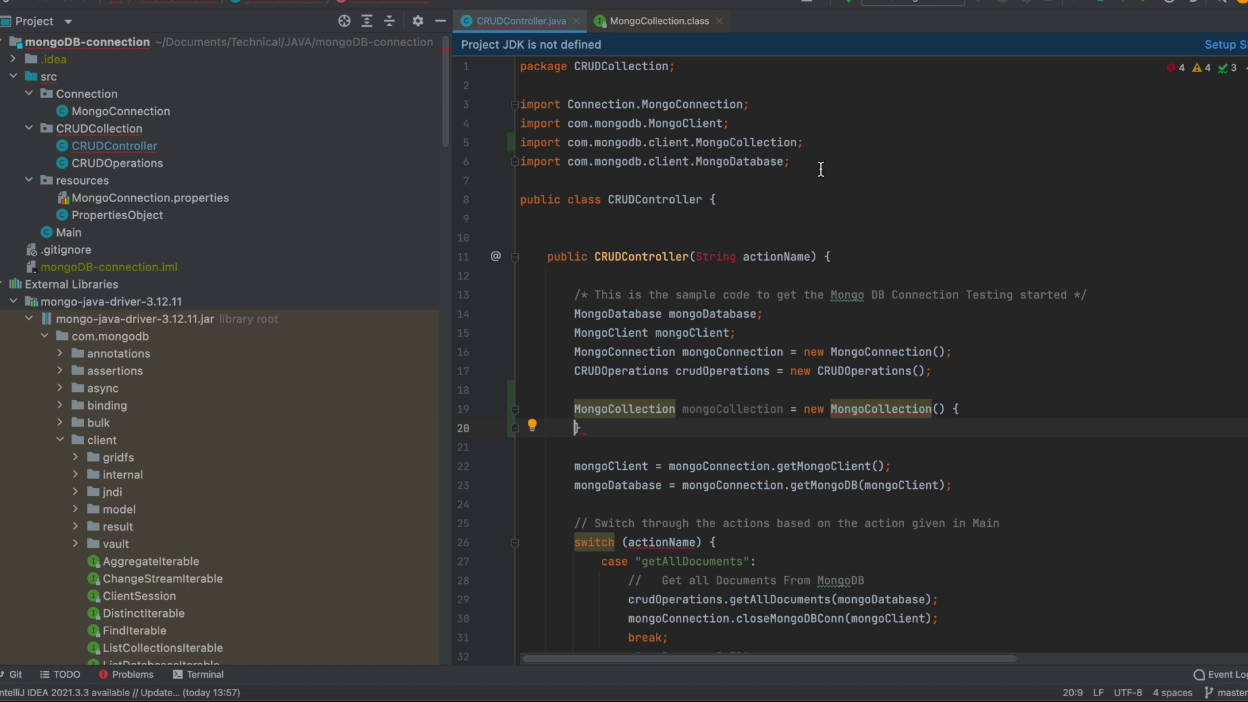
Compare the MongoDatabase import in CRUDController.java with the fully qualified MongoCollection declaration in the Pega function.
left_click_drag(821, 168, 519, 168)
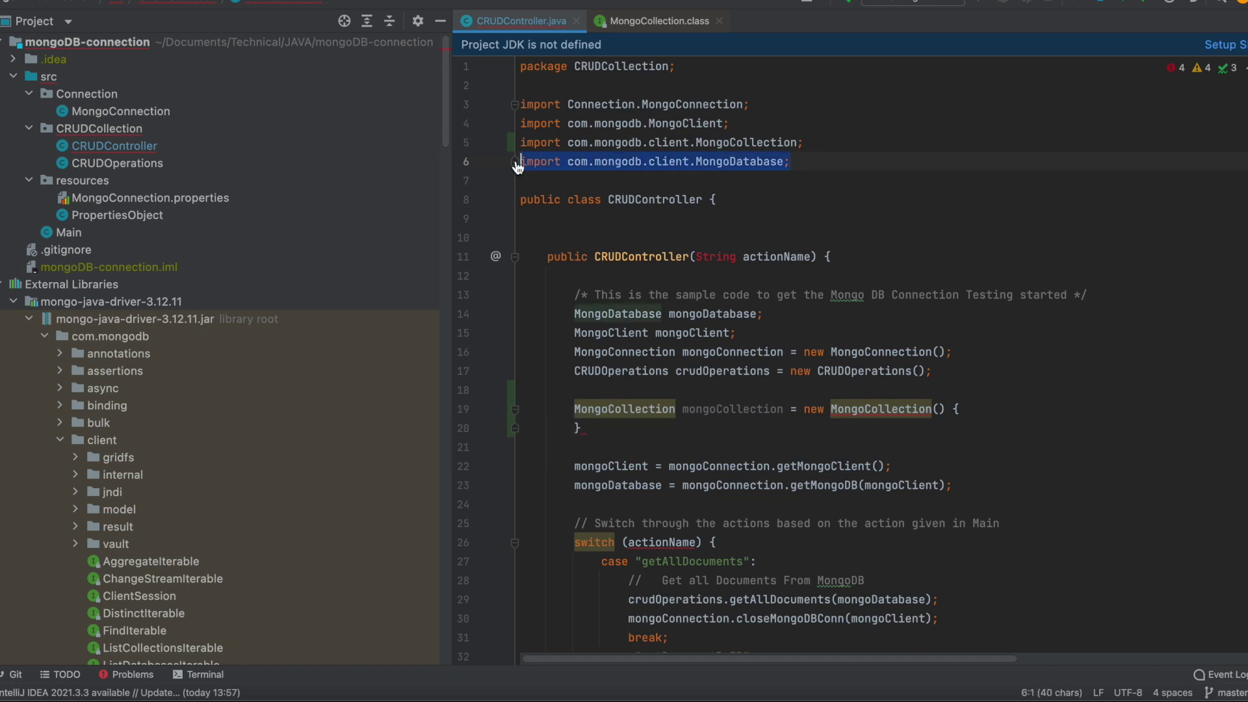
left_click(750, 165)
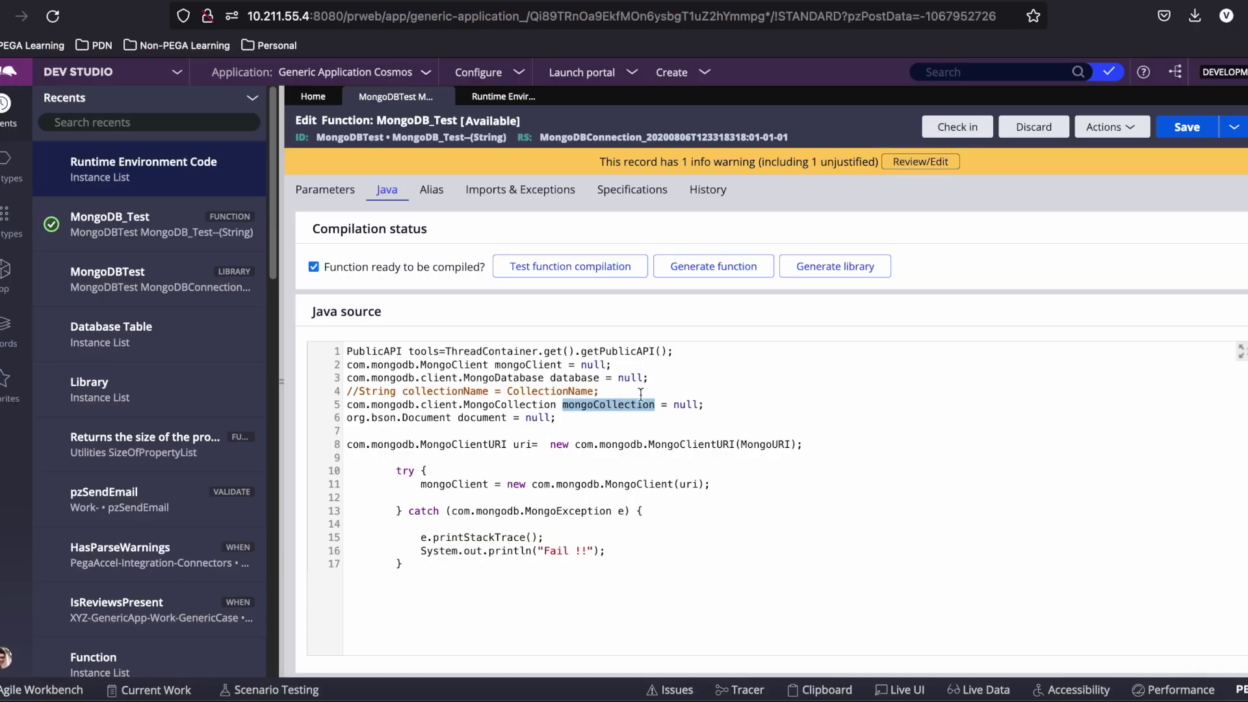
left_click(718, 406)
left_click_drag(655, 404, 334, 405)
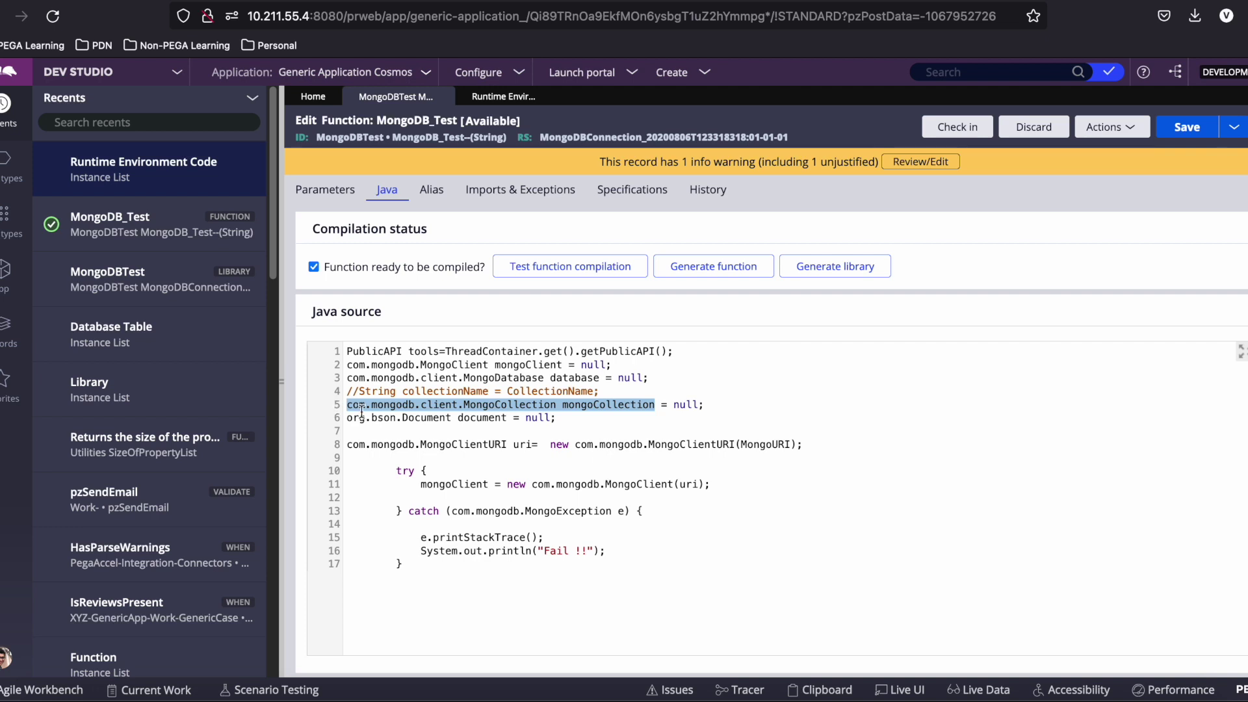
double_click(383, 417)
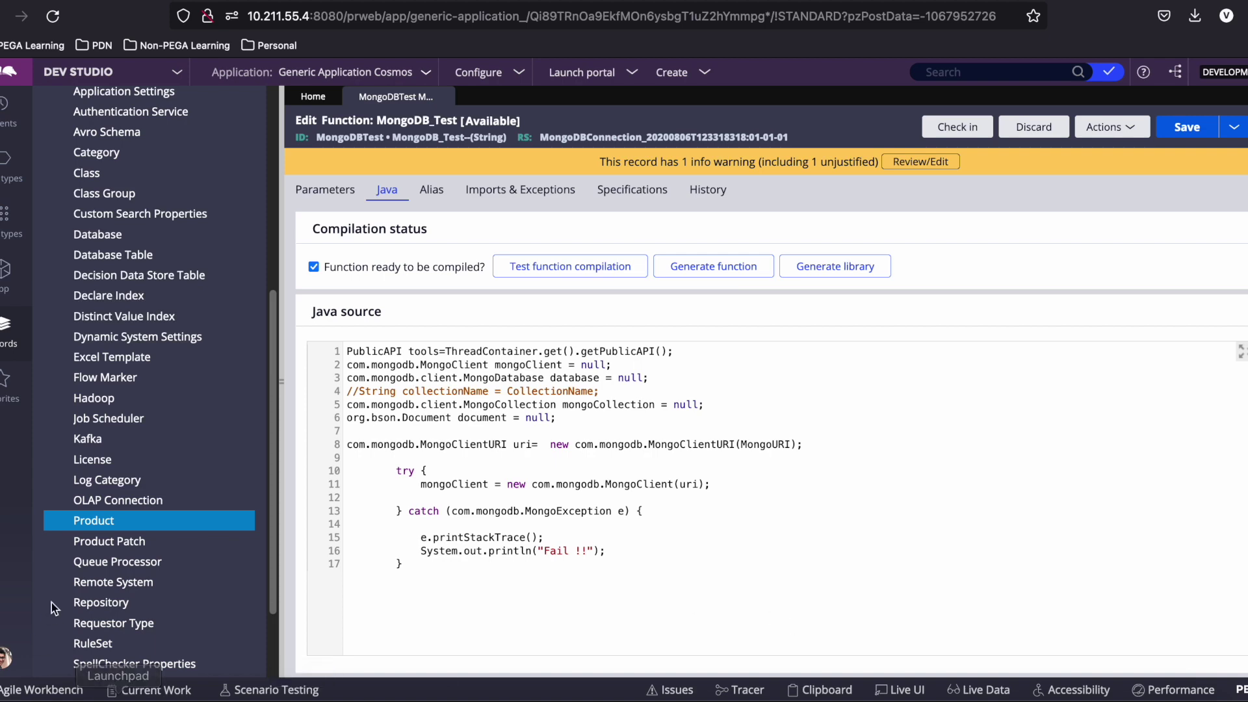
Open the most recently updated PersonalEdition product rule, version 01.01.01, and go to its jar files section.
left_click(119, 526)
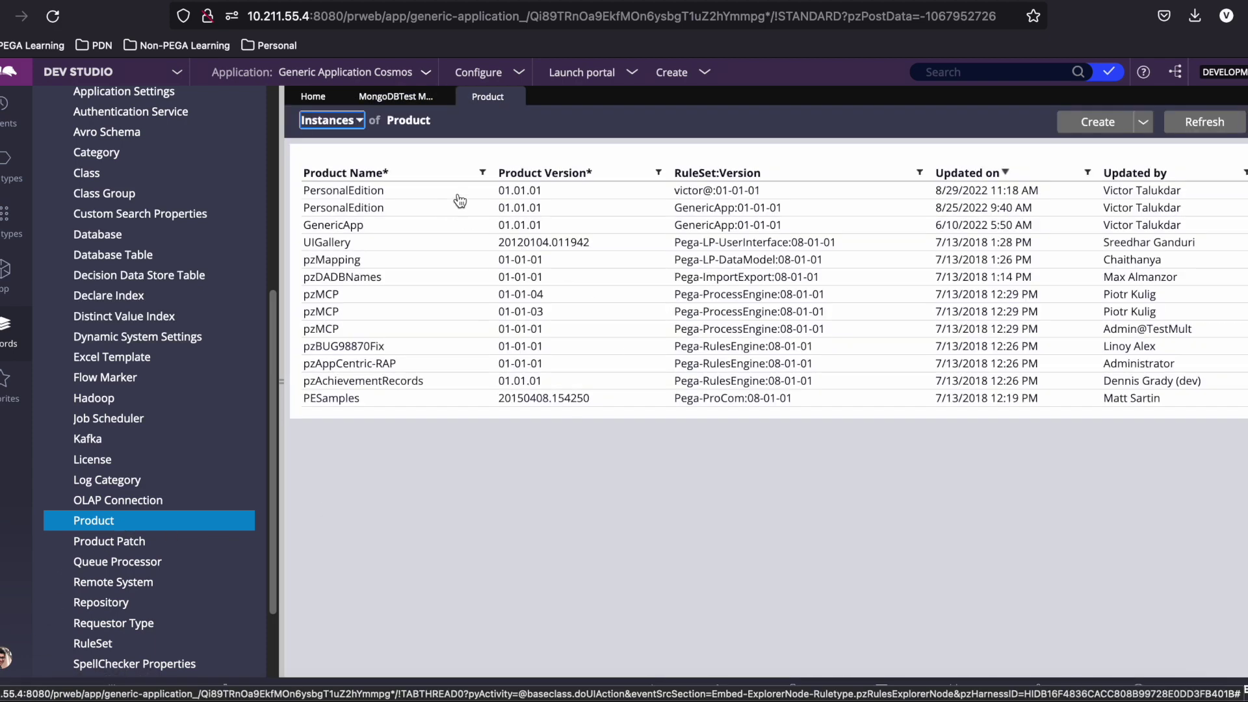
left_click(526, 191)
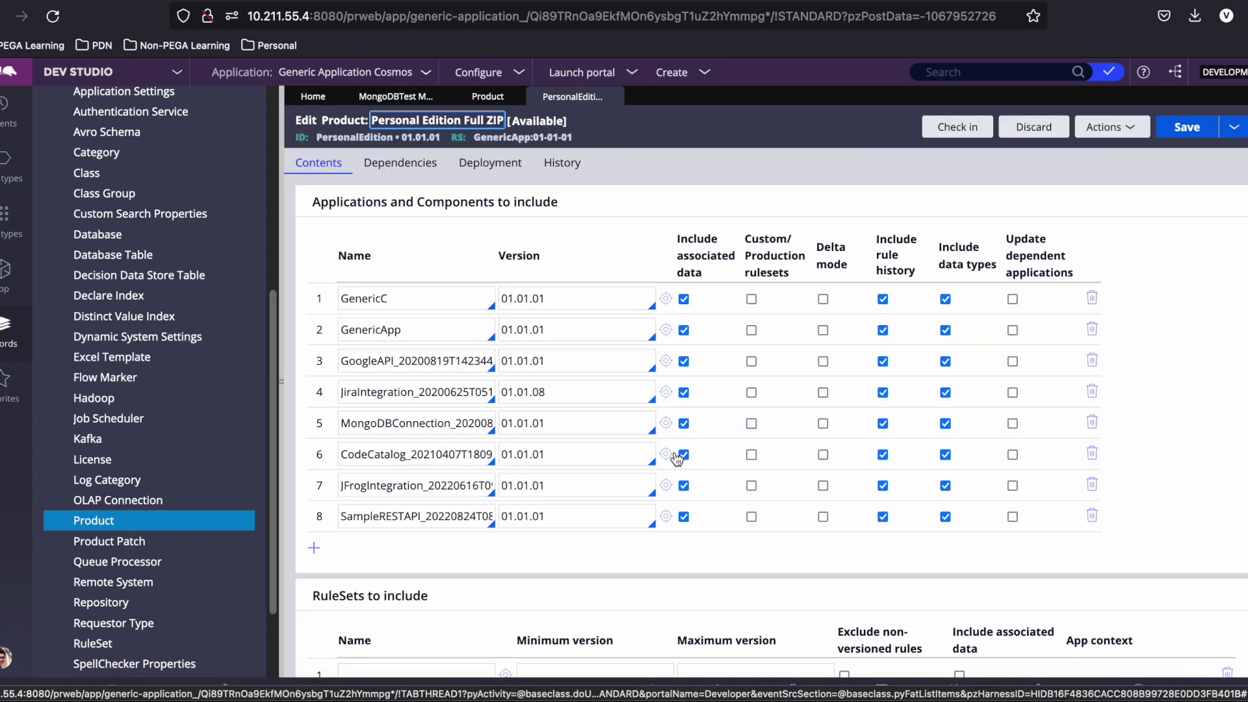
scroll(518, 539, "down", 10)
scroll(518, 539, "up", 2)
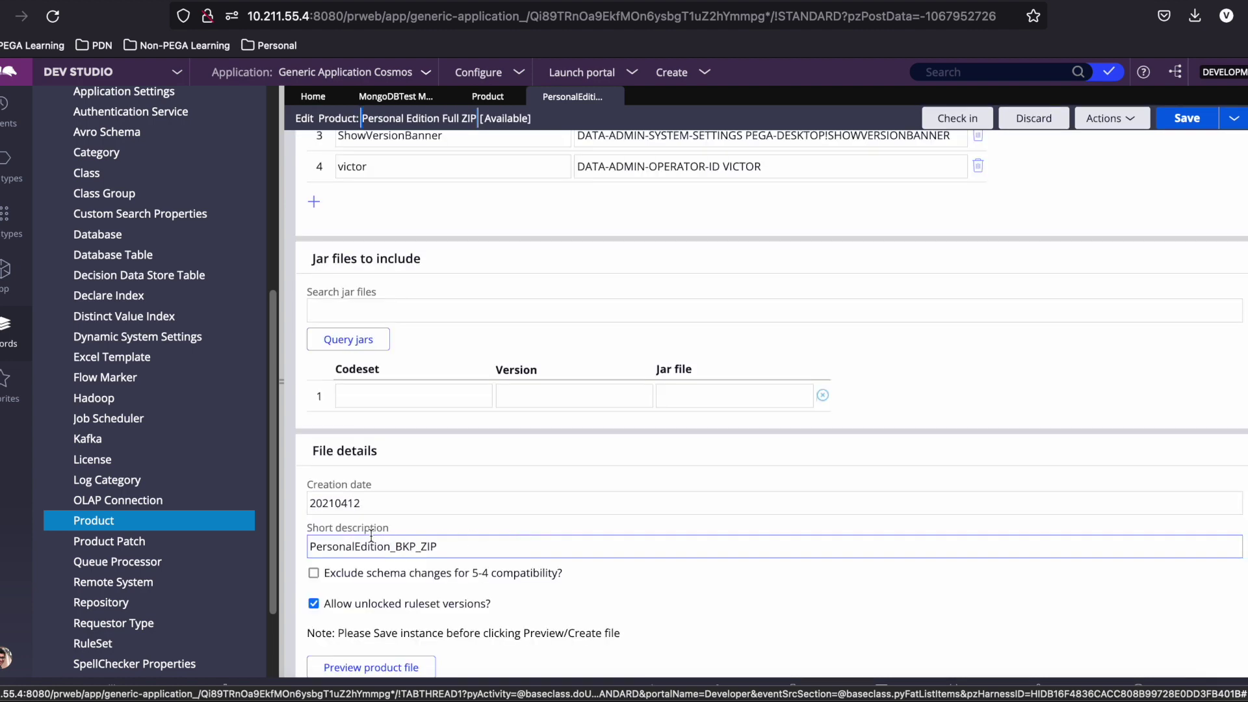
Query the jar files for Mongo and include mongo-java-driver-3.12.11.jar from the customer codeset in the product.
left_click(345, 324)
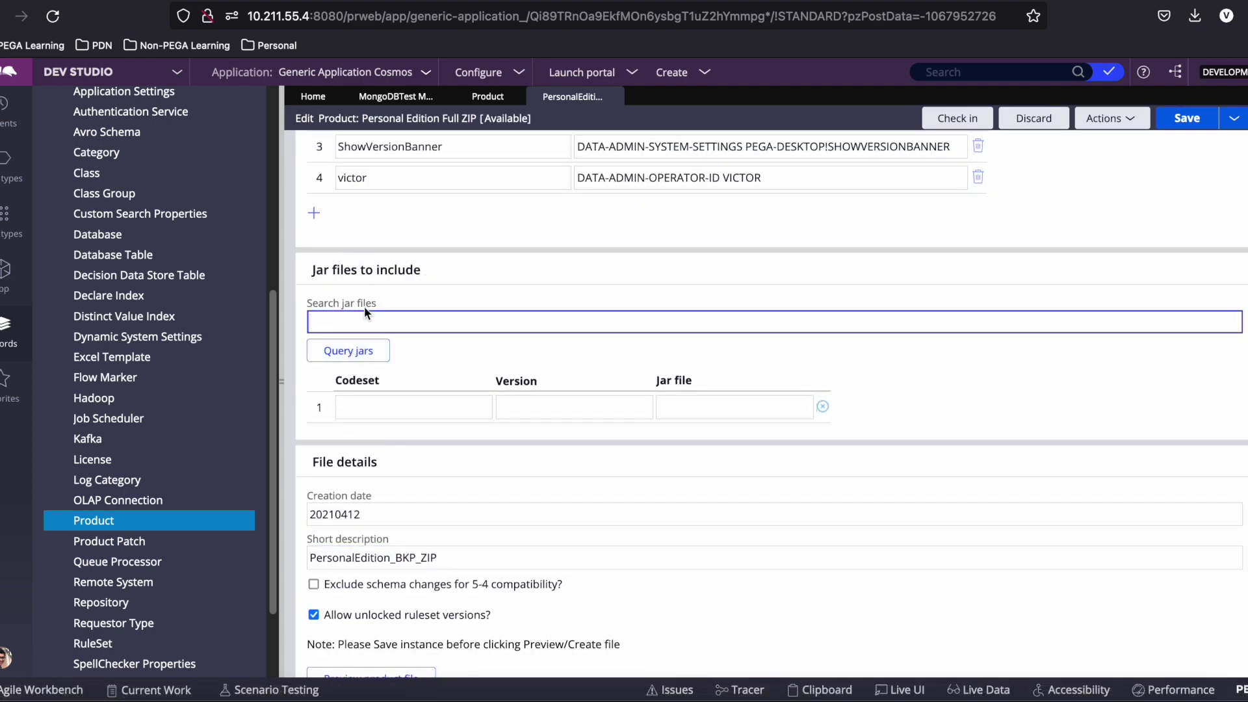
type("Mongo")
left_click(358, 356)
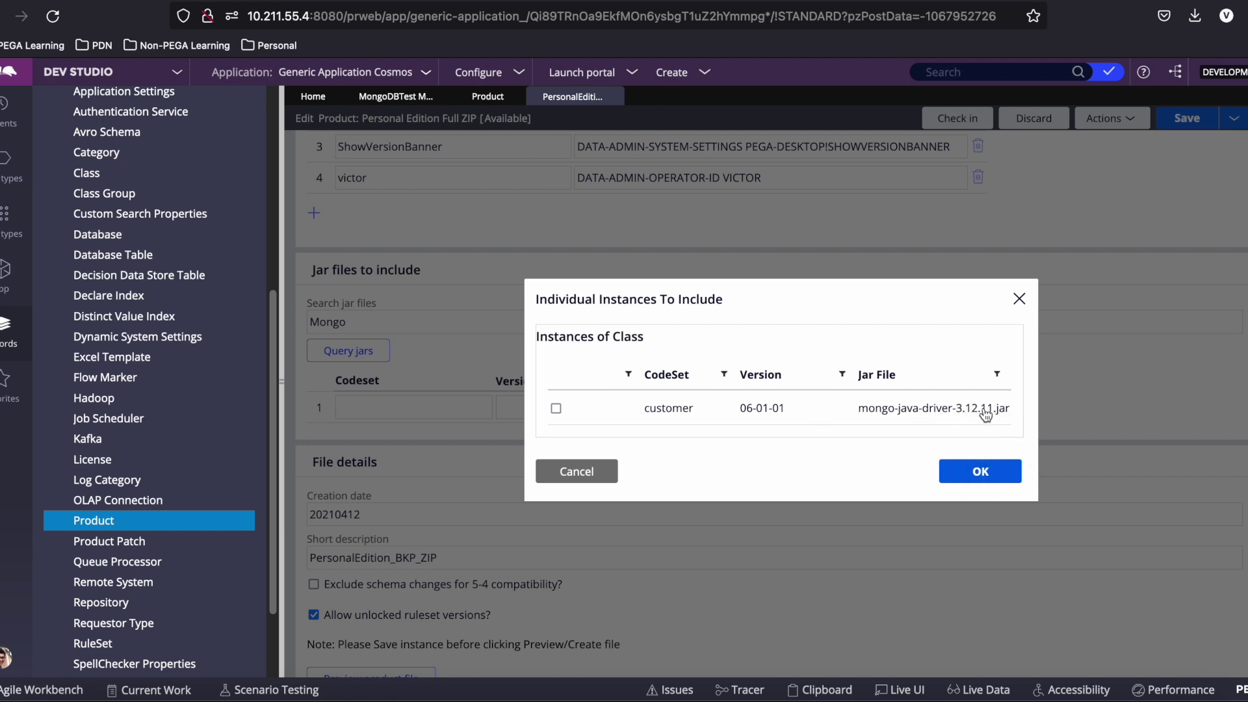
left_click(556, 408)
left_click(982, 472)
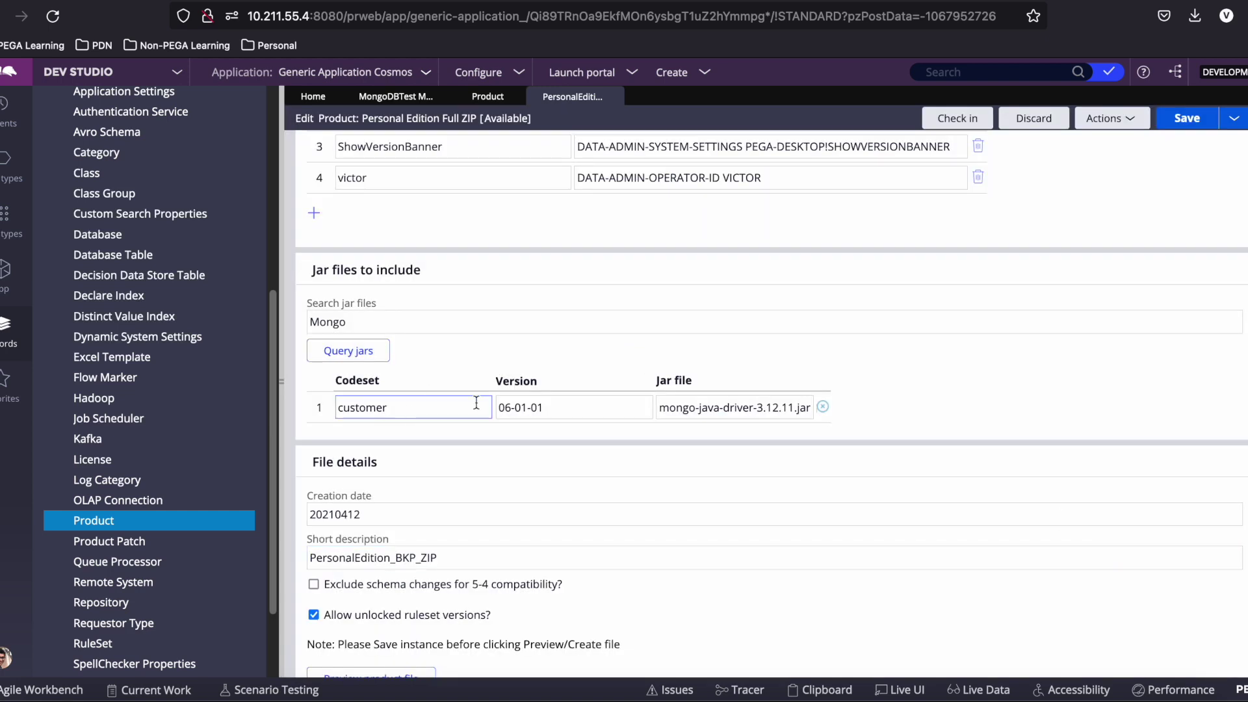
Save the product rule and check it in with the comment "Added Mongo Driver JAR".
left_click(1187, 118)
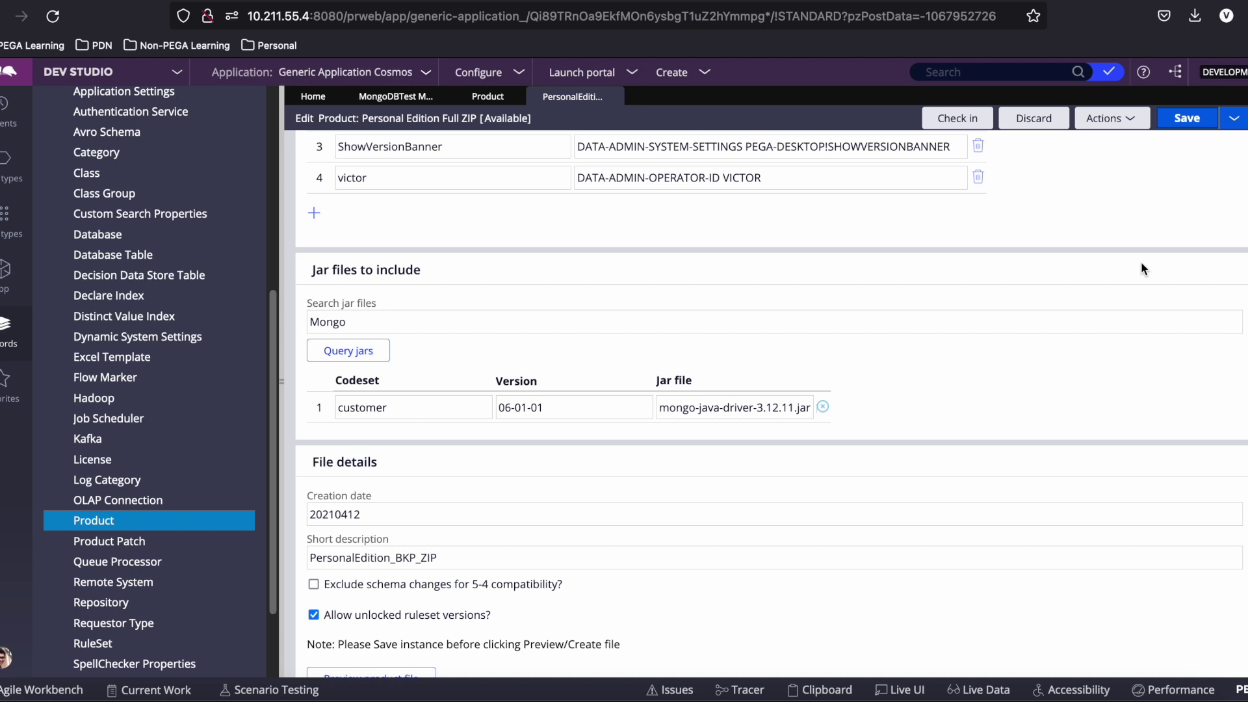
left_click(957, 118)
type("Added ")
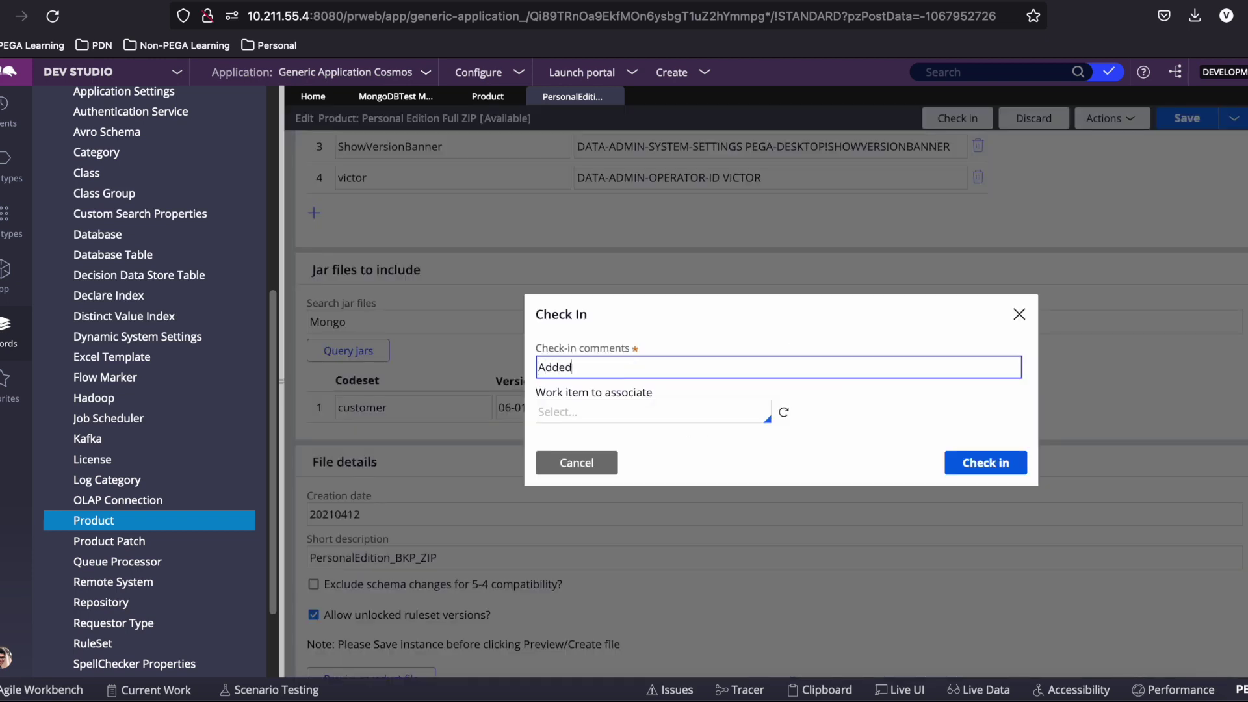
type("Mongo")
key("BackSpace")
key("BackSpace")
type("go Drvie")
key("BackSpace")
key("BackSpace")
key("BackSpace")
type("iver JAR")
left_click(983, 464)
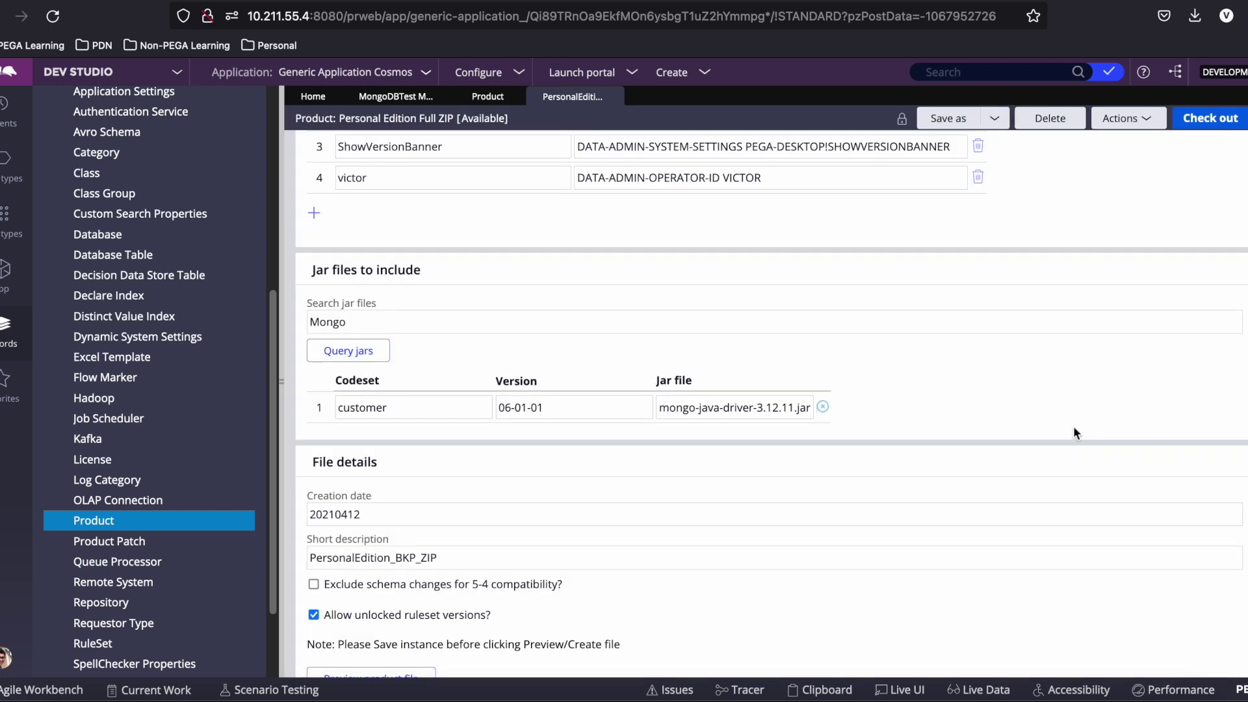
scroll(758, 466, "down", 2)
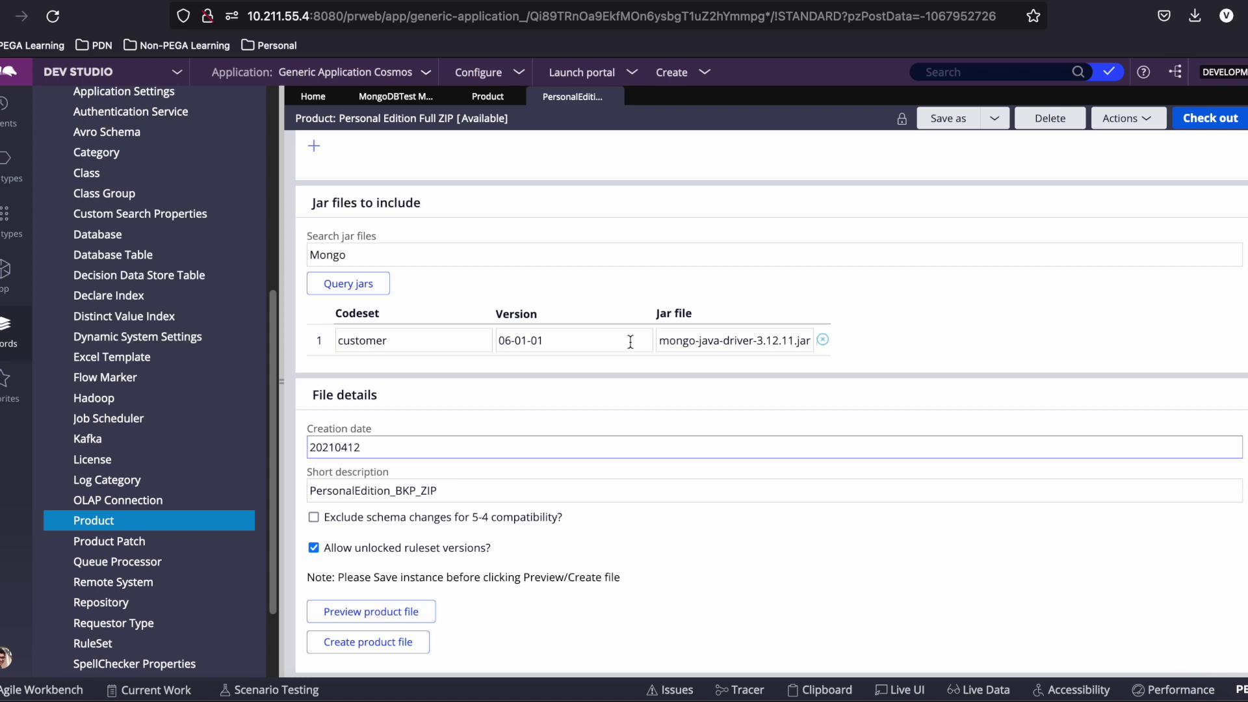
Return to the MongoDB_Test function rule and check it in with the comment "Added".
left_click(398, 97)
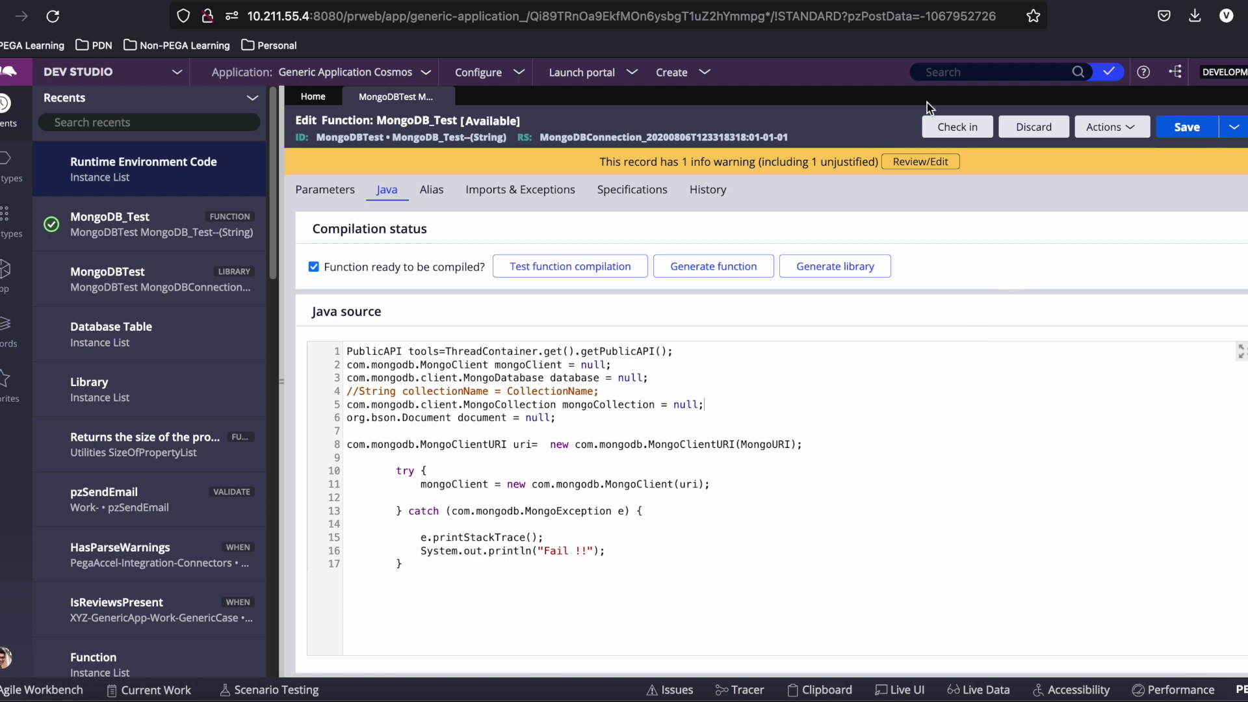
left_click(970, 128)
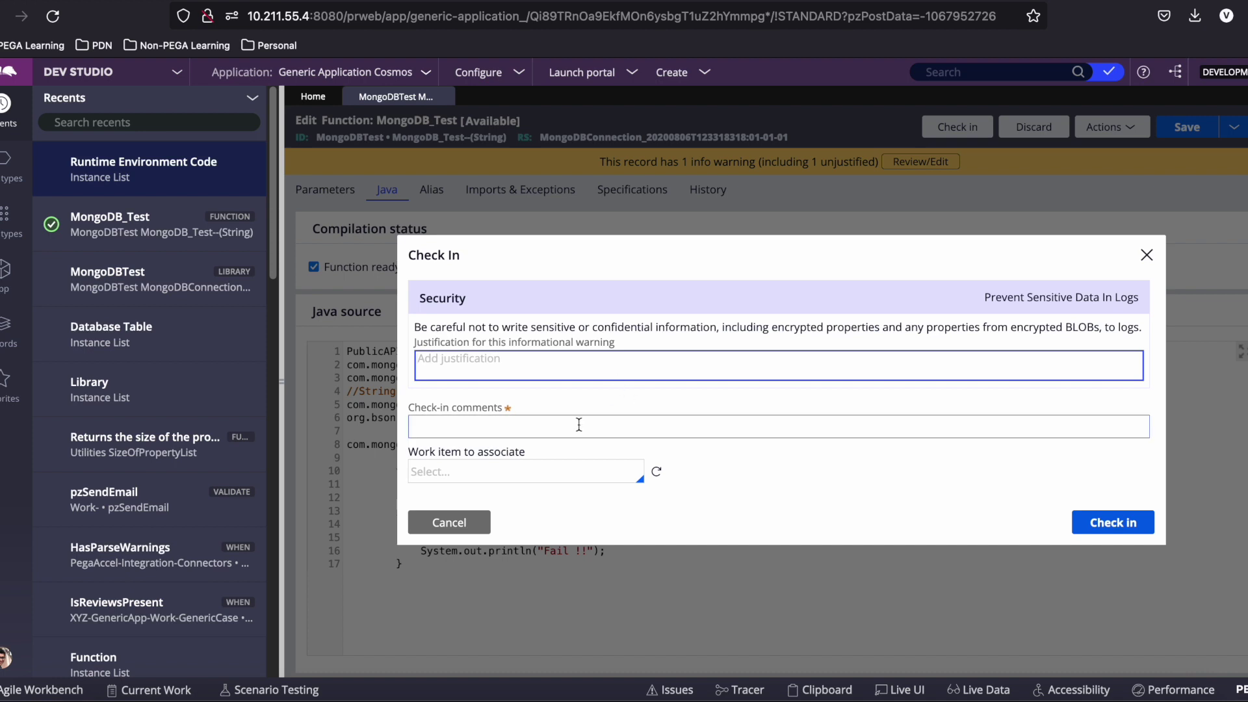
left_click(579, 426)
type("Added")
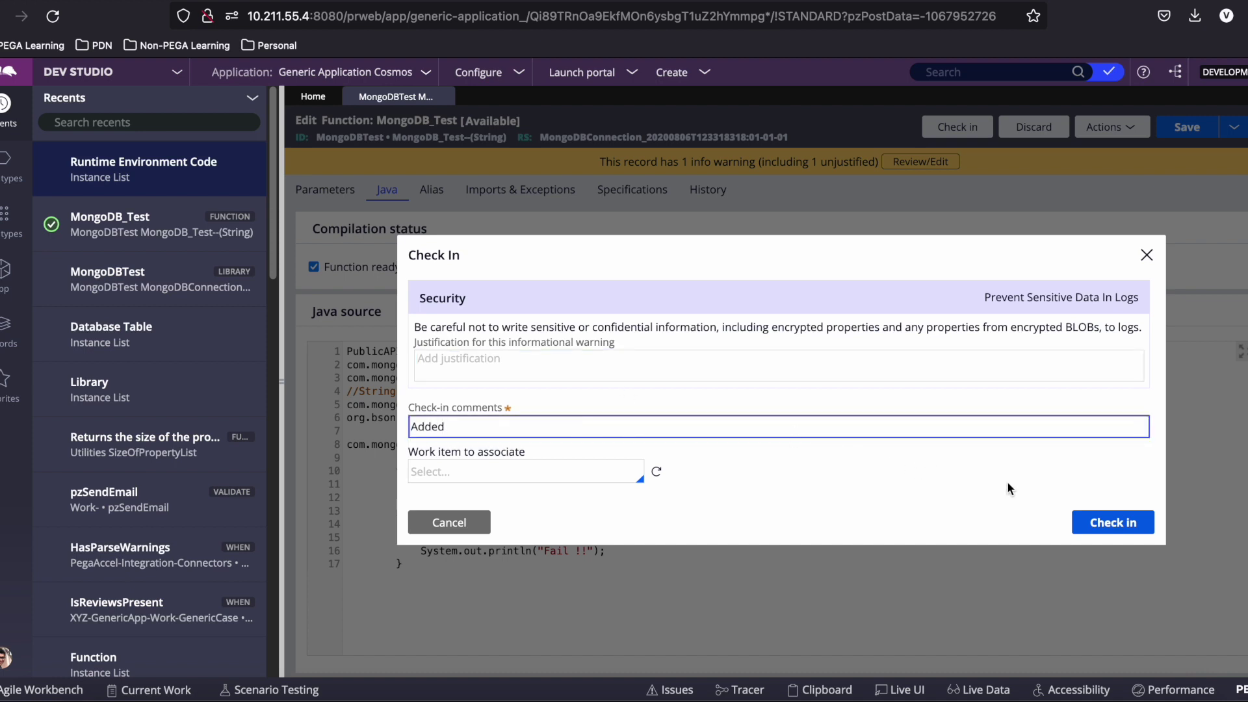
left_click(1113, 522)
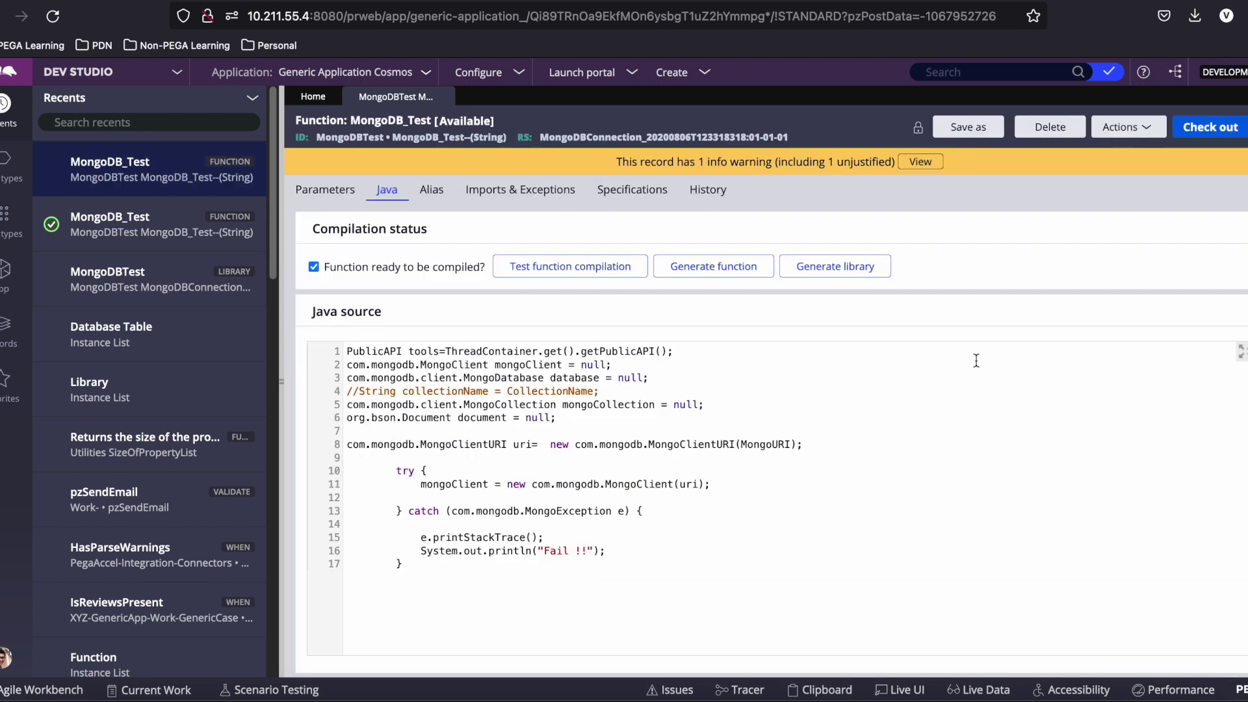
Generate the MongoDB_Test function and its library, closing the acknowledgement page after each generation.
left_click(713, 266)
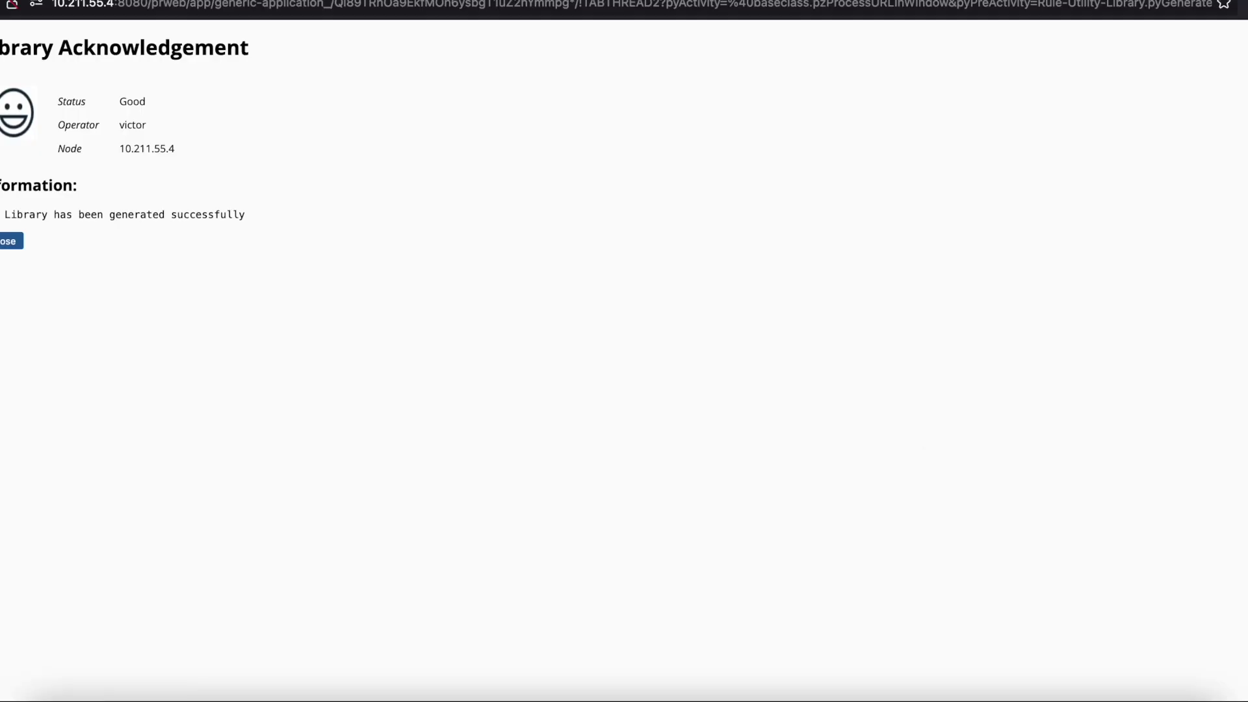
triple_click(9, 214)
left_click(13, 241)
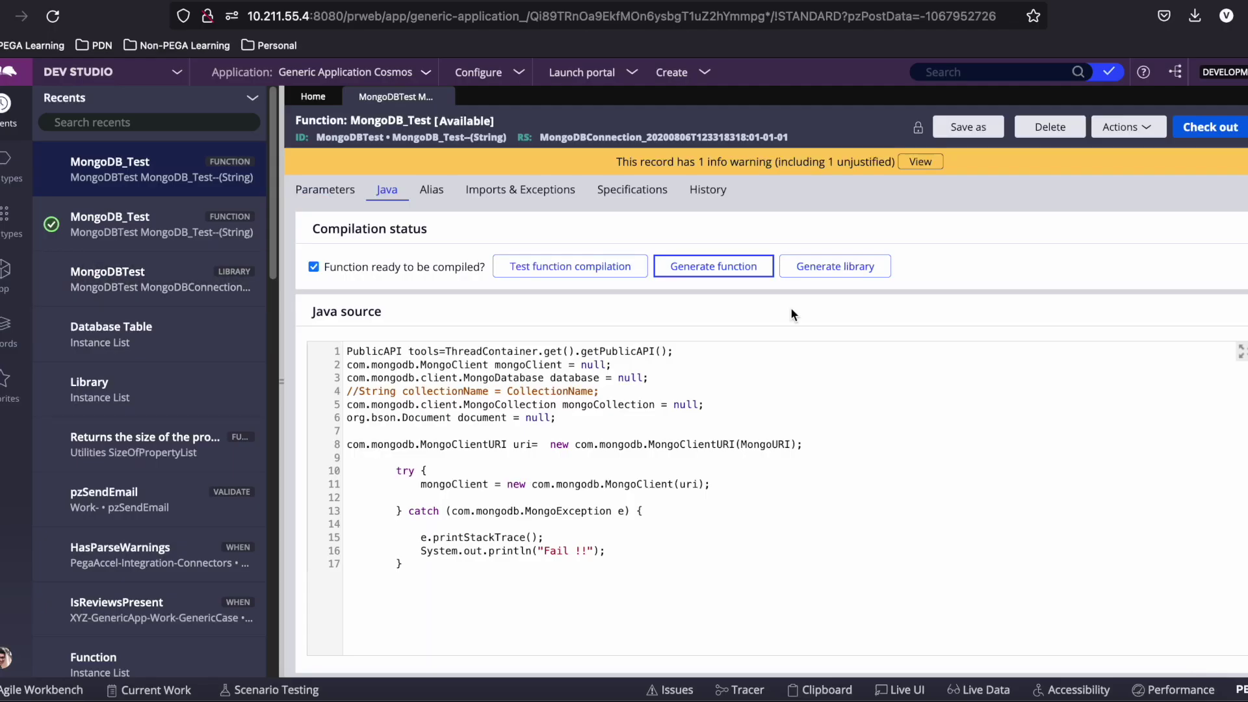
left_click(835, 267)
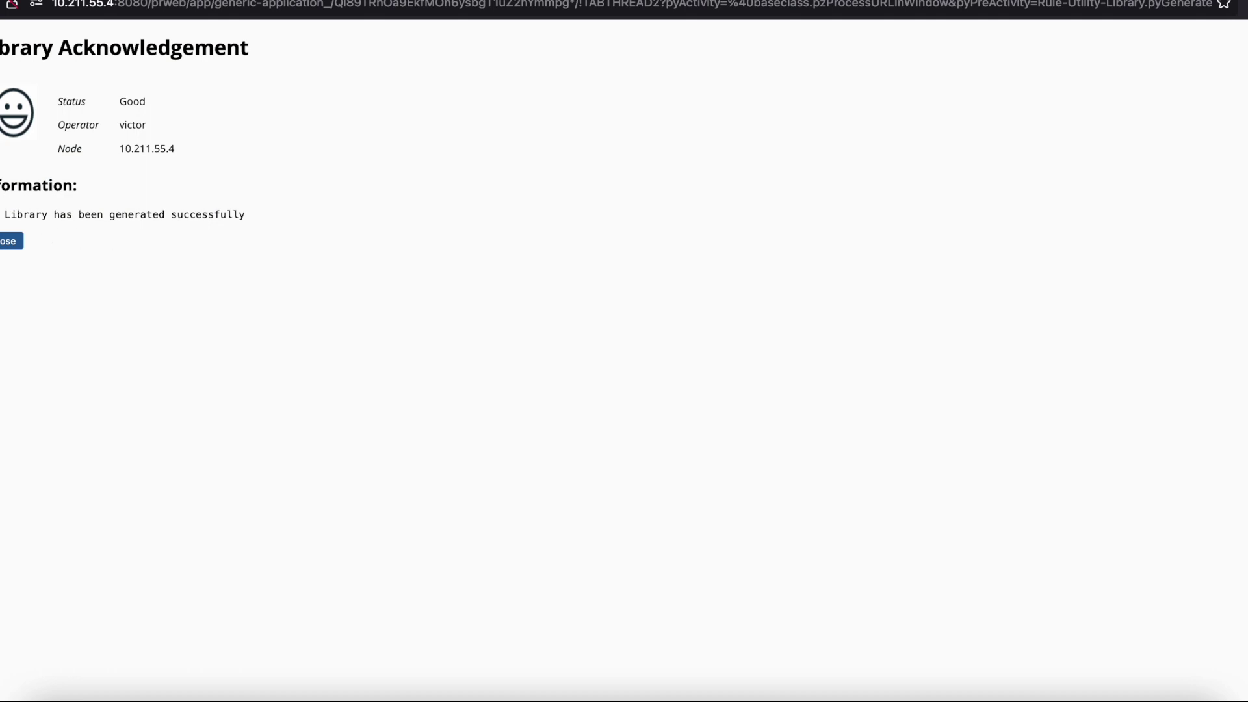
left_click(11, 241)
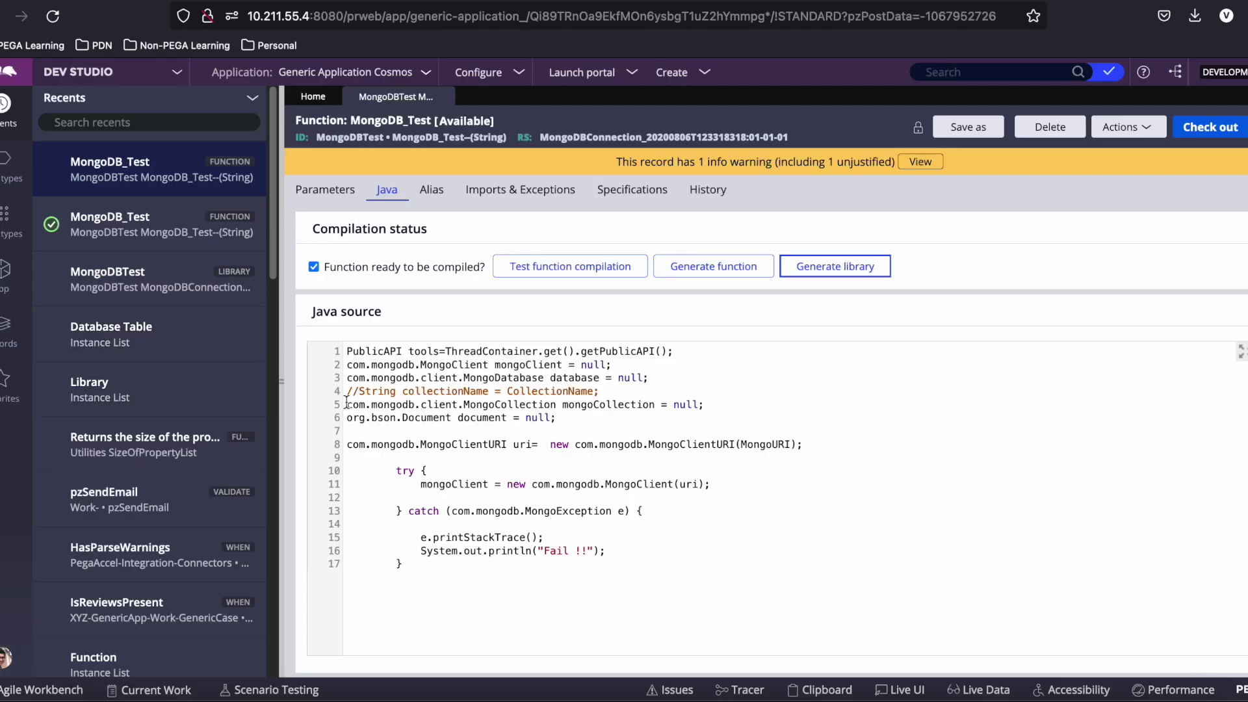
double_click(403, 138)
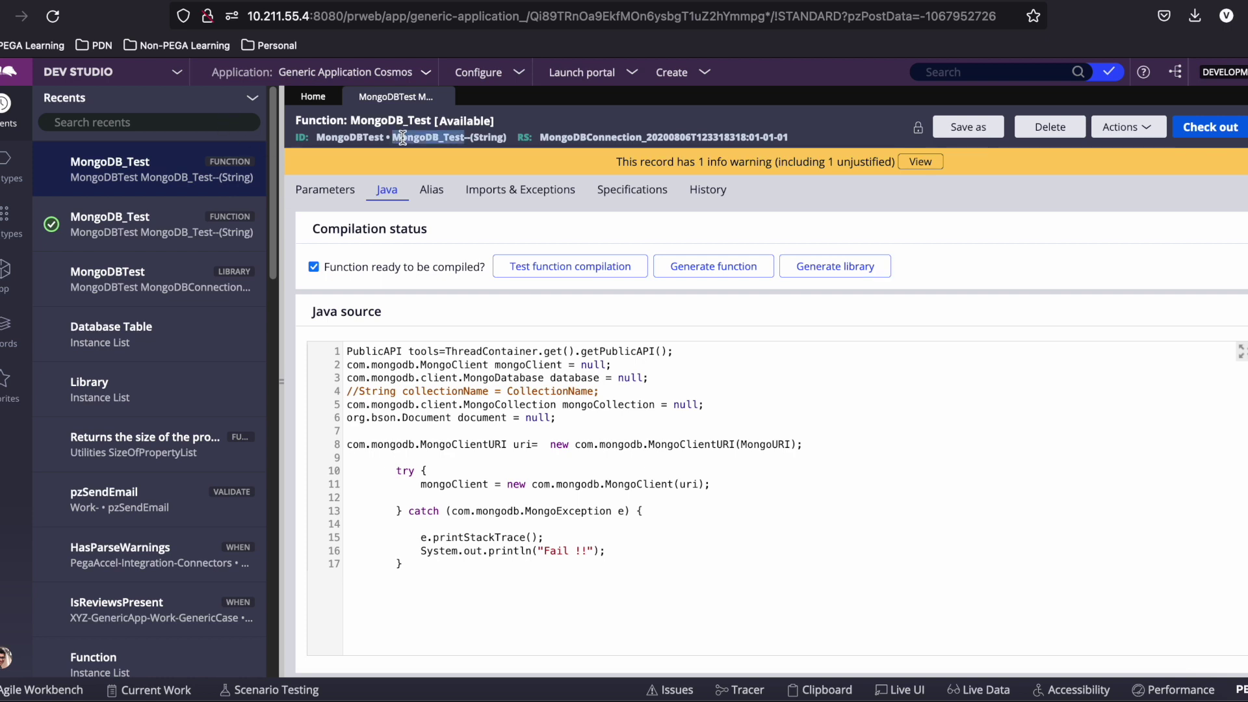